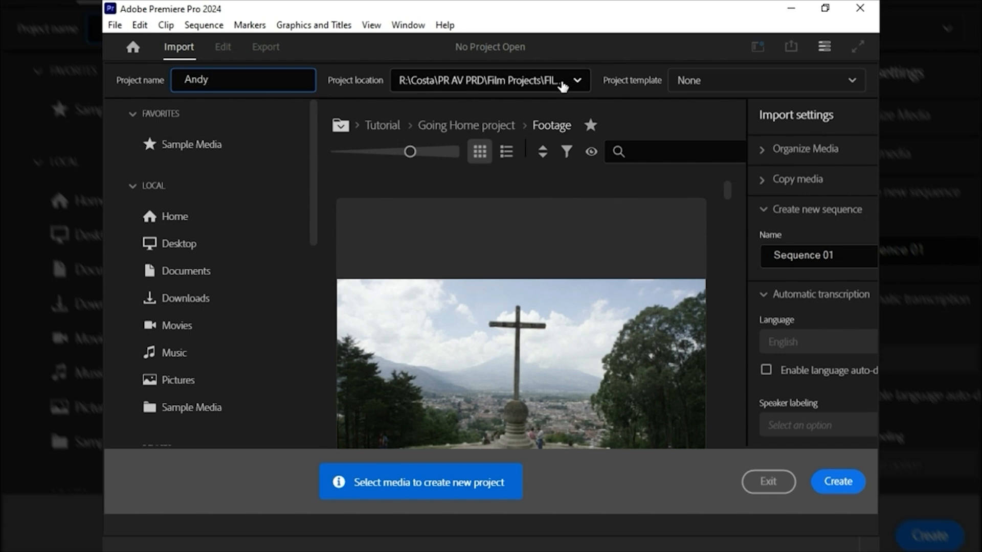
Step: Set the project location to the Desktop, append LOTR to the project name, and create the project
{"action": "left_click", "coordinate": [578, 81]}
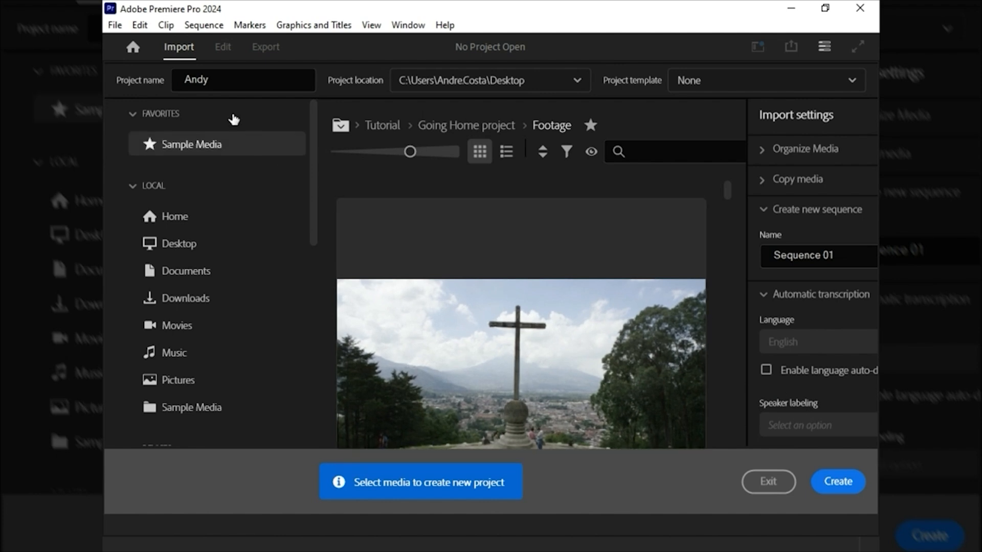
{"action": "left_click", "coordinate": [263, 81]}
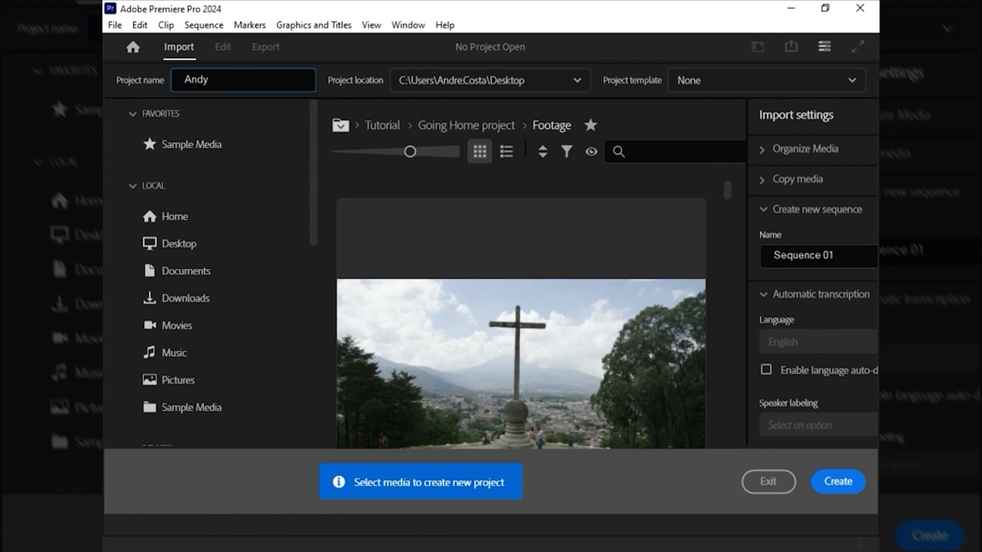
{"action": "type", "text": "LOTR"}
{"action": "left_click", "coordinate": [837, 480]}
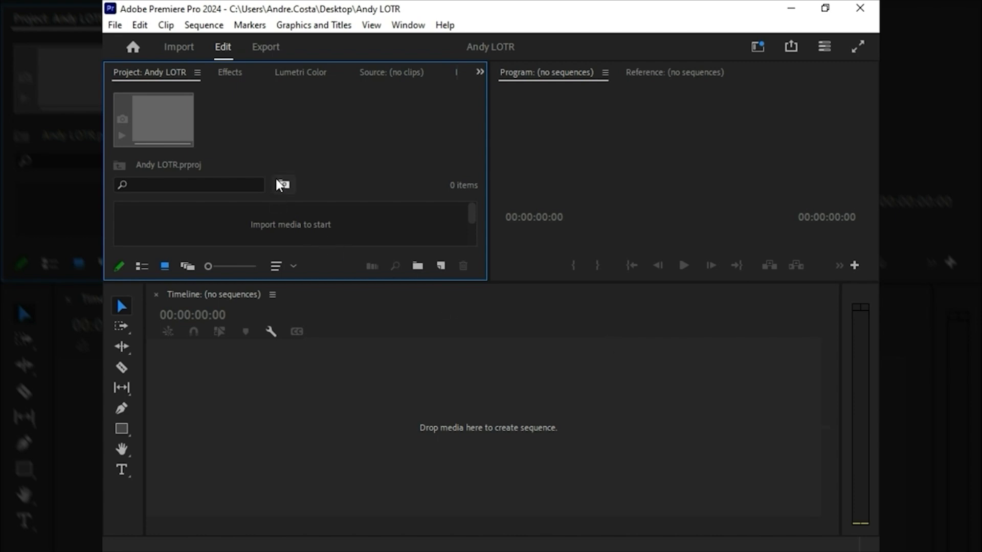
Step: Enlarge the Project and Program panels by lowering their shared border with the Timeline
{"action": "left_click", "coordinate": [580, 139]}
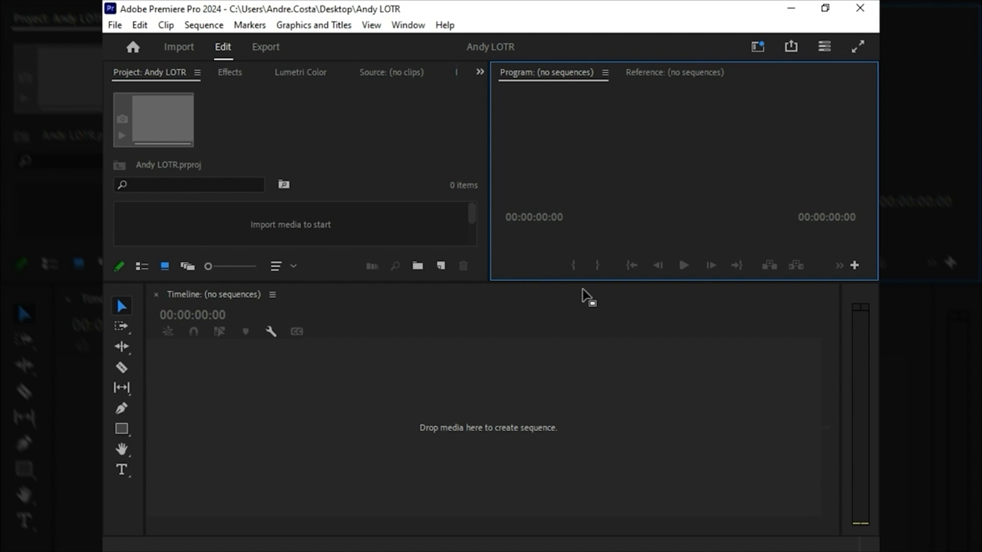
{"action": "left_click", "coordinate": [323, 132]}
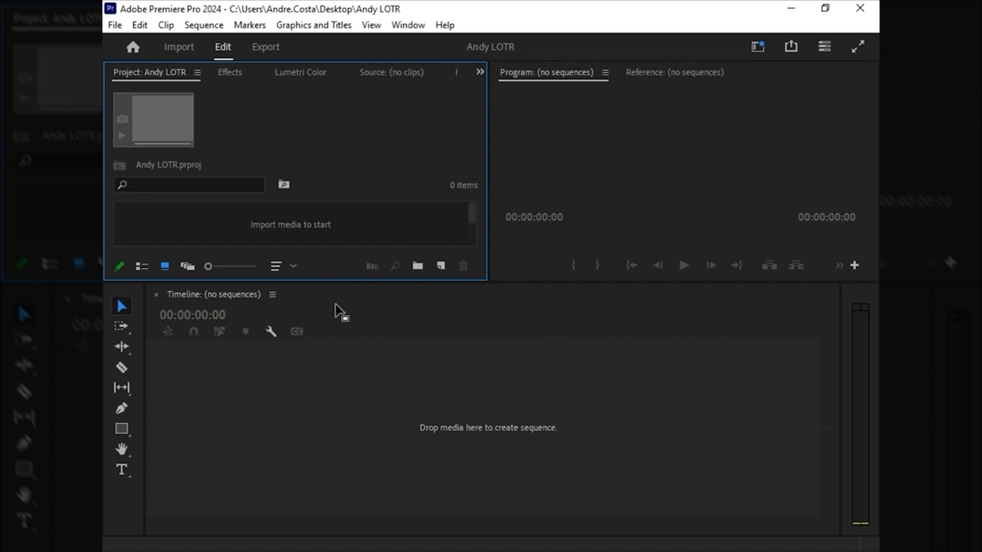
{"action": "left_click_drag", "start_coordinate": [341, 283], "coordinate": [342, 375]}
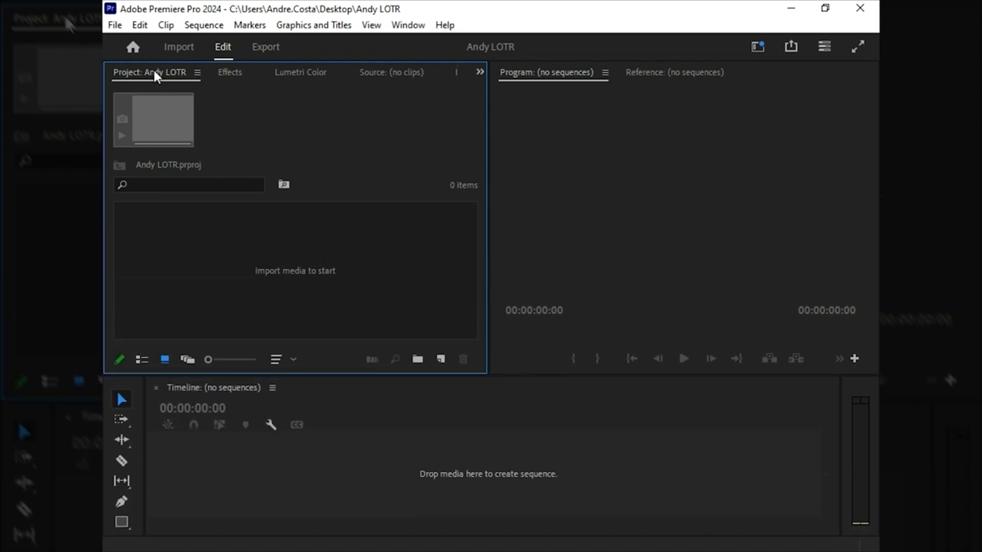
Step: Dock the Project panel with the Timeline panel, and return it to its original panel group
{"action": "left_click_drag", "start_coordinate": [154, 74], "coordinate": [194, 394]}
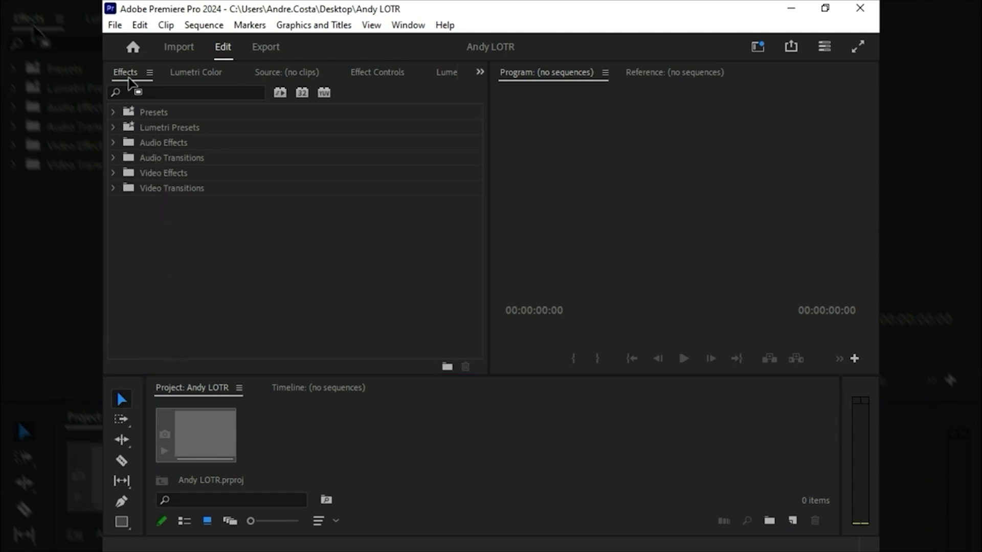
{"action": "left_click_drag", "start_coordinate": [129, 78], "coordinate": [129, 78]}
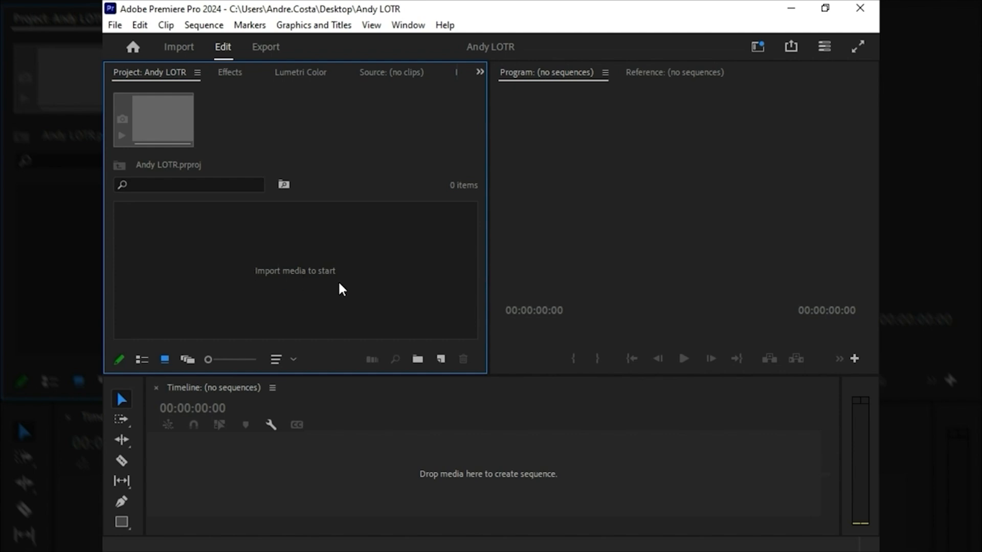
Step: Import the Bilbo and Frodo footage folders into the project as bins
{"action": "double_click", "coordinate": [270, 253]}
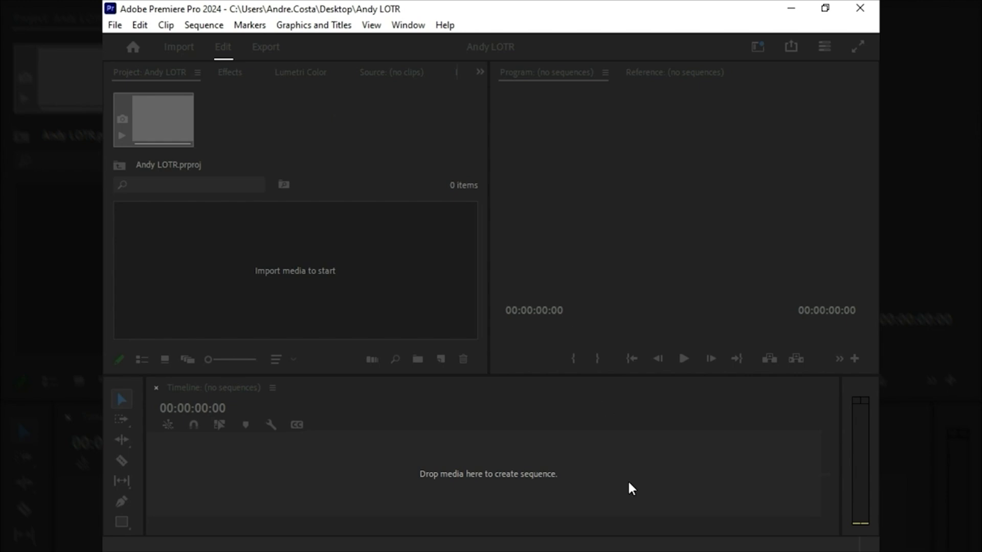
{"action": "left_click", "coordinate": [558, 439]}
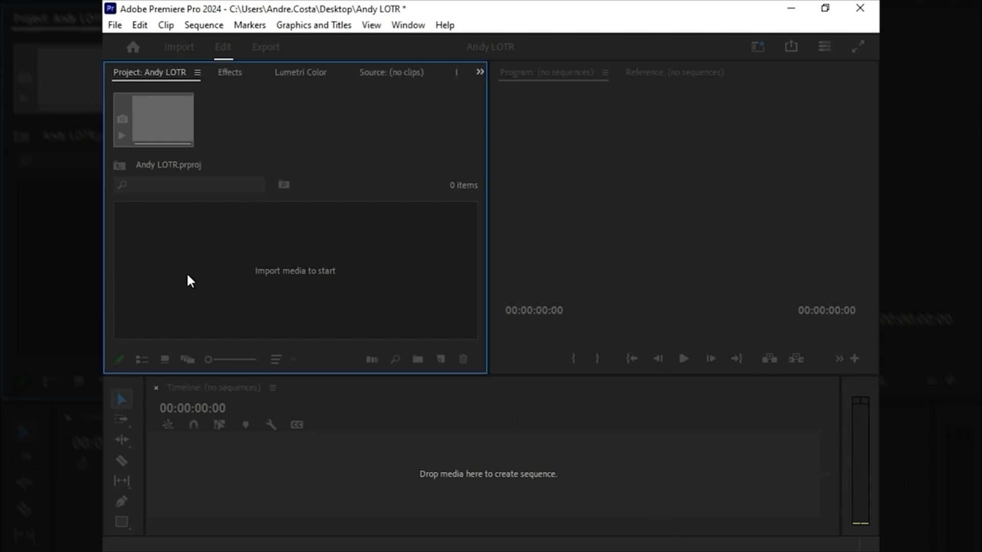
{"action": "double_click", "coordinate": [320, 240]}
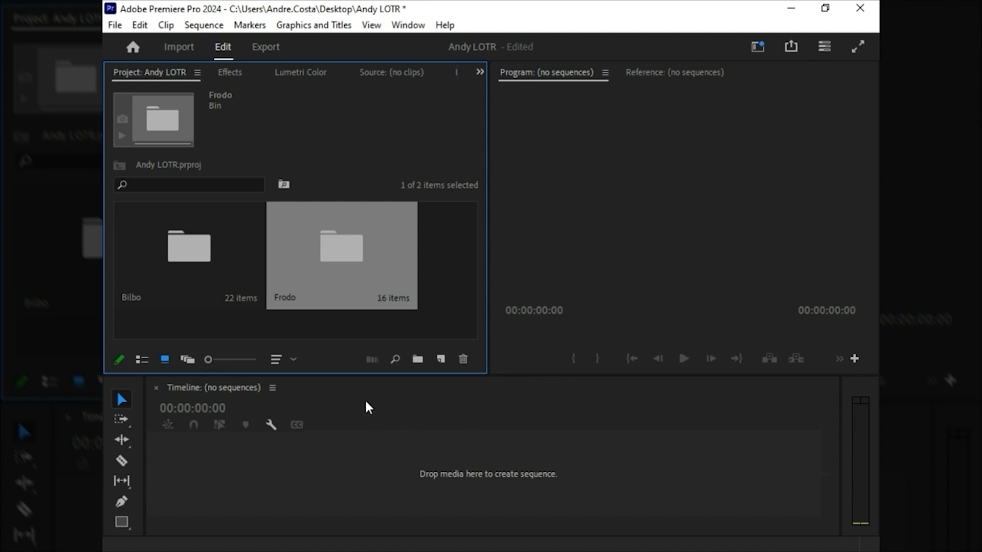
Step: Open the Bilbo bin, maximize its panel, and enlarge the clip thumbnails to three per row
{"action": "double_click", "coordinate": [189, 250]}
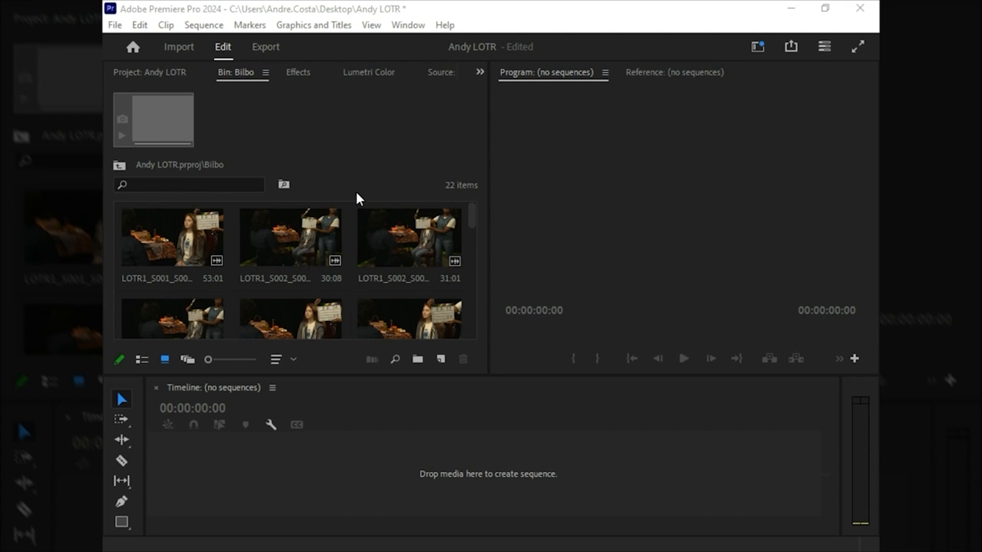
{"action": "left_click", "coordinate": [331, 175]}
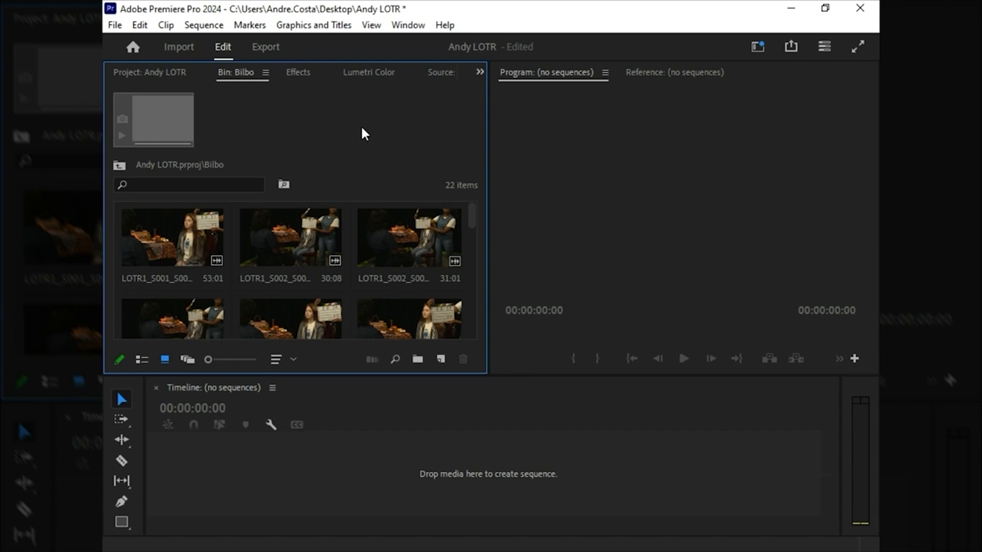
{"action": "key", "text": "grave"}
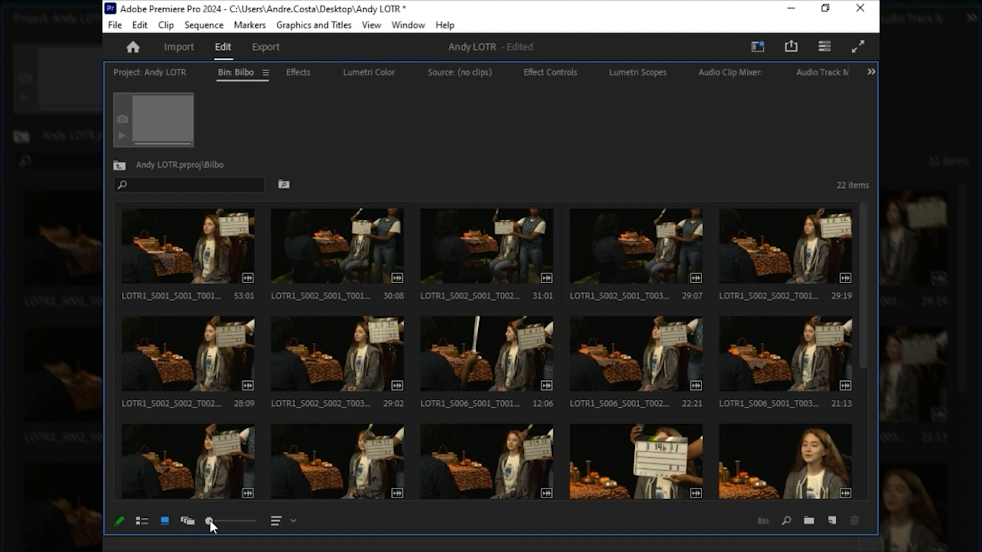
{"action": "left_click_drag", "start_coordinate": [208, 521], "coordinate": [230, 520]}
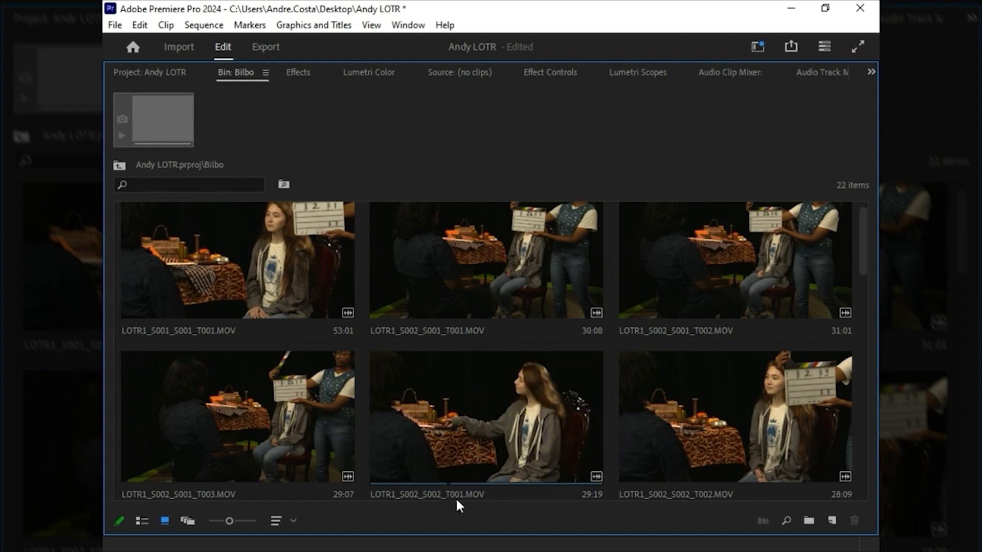
Step: Examine the takes in the Bilbo bin, skimming the clip thumbnails to find one for the sequence
{"action": "scroll", "coordinate": [690, 409], "scroll_direction": "down", "scroll_amount": 2}
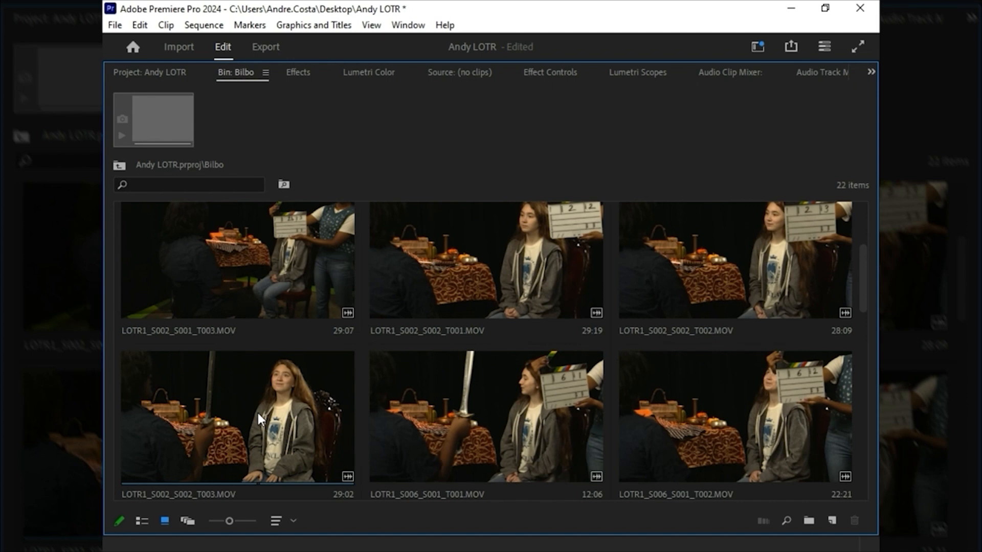
{"action": "scroll", "coordinate": [616, 287], "scroll_direction": "down", "scroll_amount": 2}
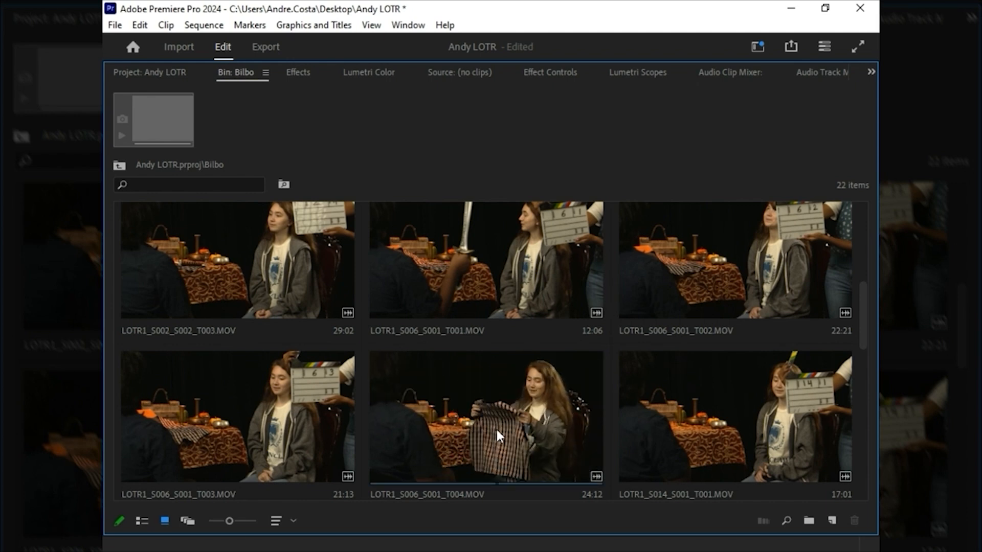
{"action": "scroll", "coordinate": [494, 422], "scroll_direction": "down", "scroll_amount": 2}
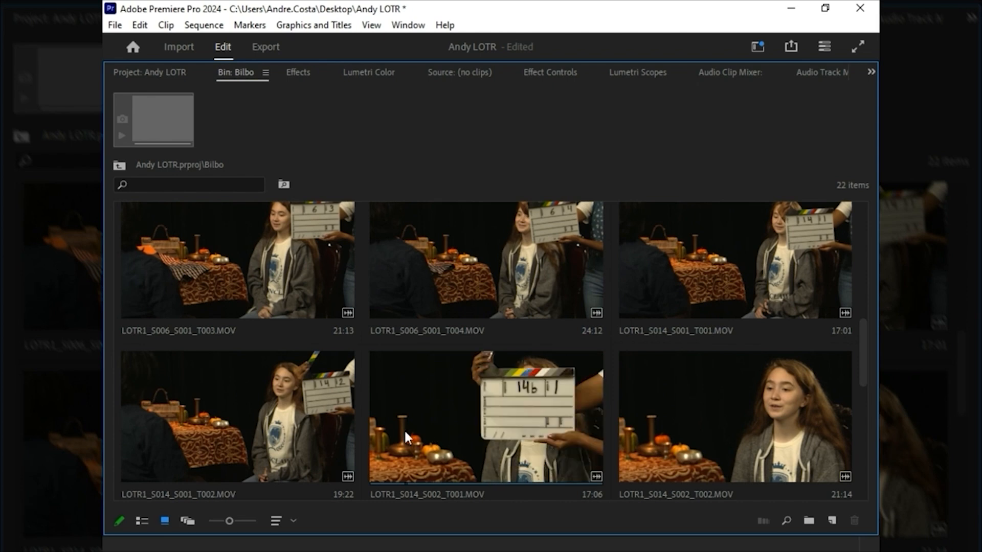
{"action": "scroll", "coordinate": [509, 434], "scroll_direction": "down", "scroll_amount": 2}
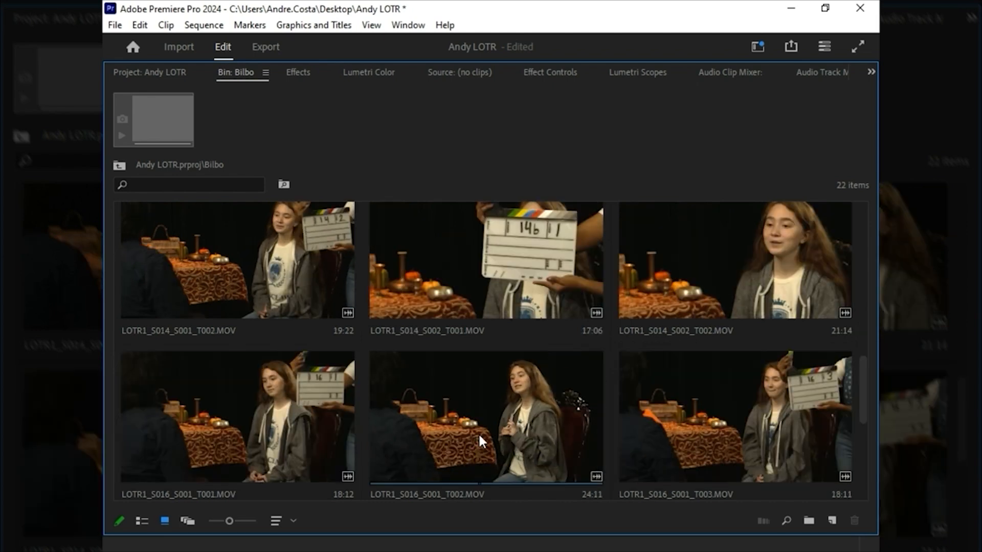
{"action": "scroll", "coordinate": [523, 432], "scroll_direction": "down", "scroll_amount": 2}
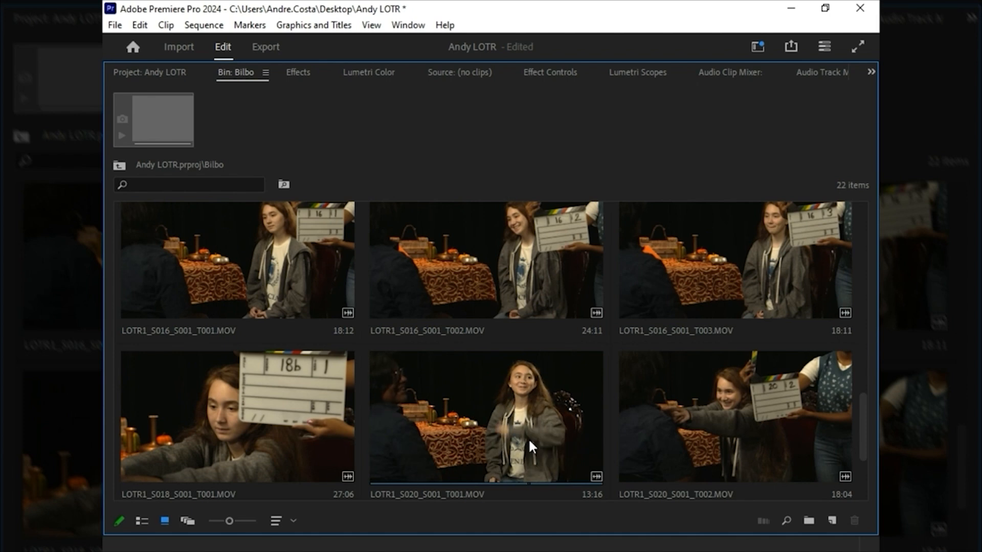
{"action": "scroll", "coordinate": [387, 409], "scroll_direction": "up", "scroll_amount": 10}
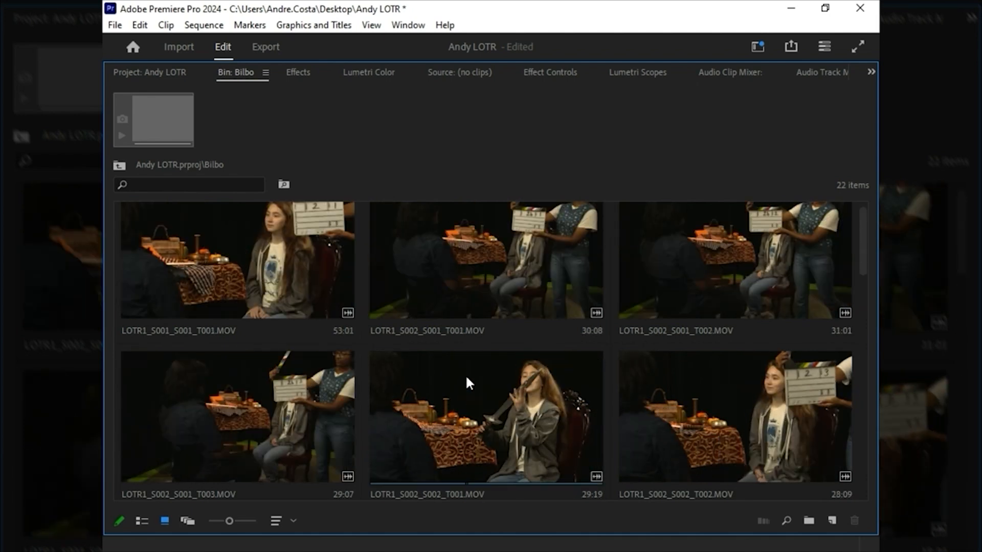
{"action": "scroll", "coordinate": [256, 338], "scroll_direction": "down", "scroll_amount": 2}
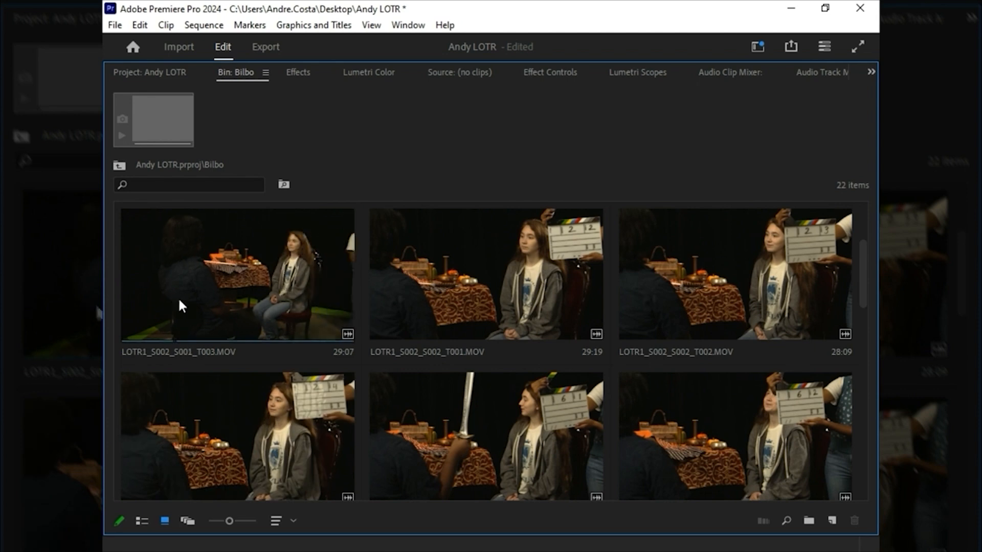
{"action": "scroll", "coordinate": [250, 340], "scroll_direction": "down", "scroll_amount": 2}
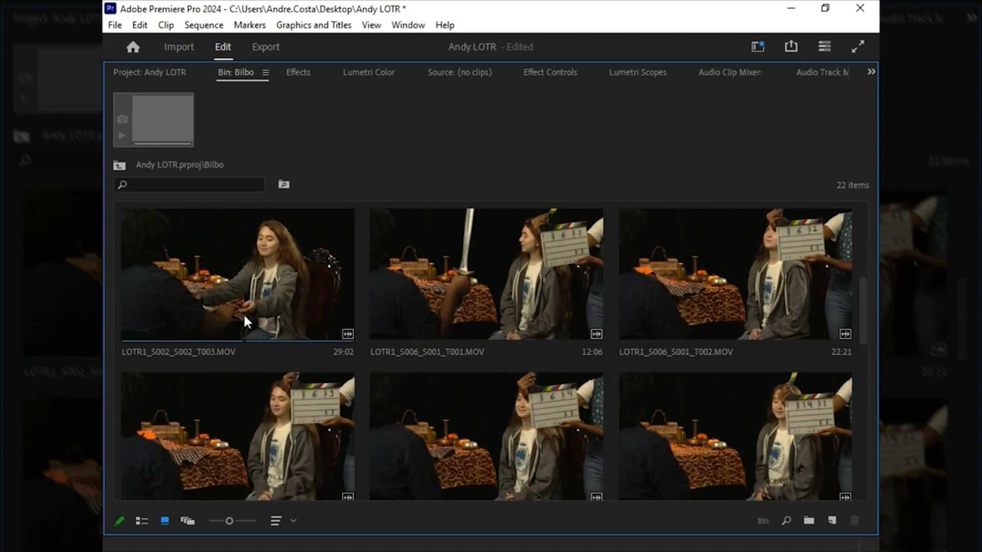
Step: Restore the bin panel to normal size and create a sequence from LOTR1_S002_S002_T003.MOV in the empty timeline
{"action": "left_click", "coordinate": [252, 299]}
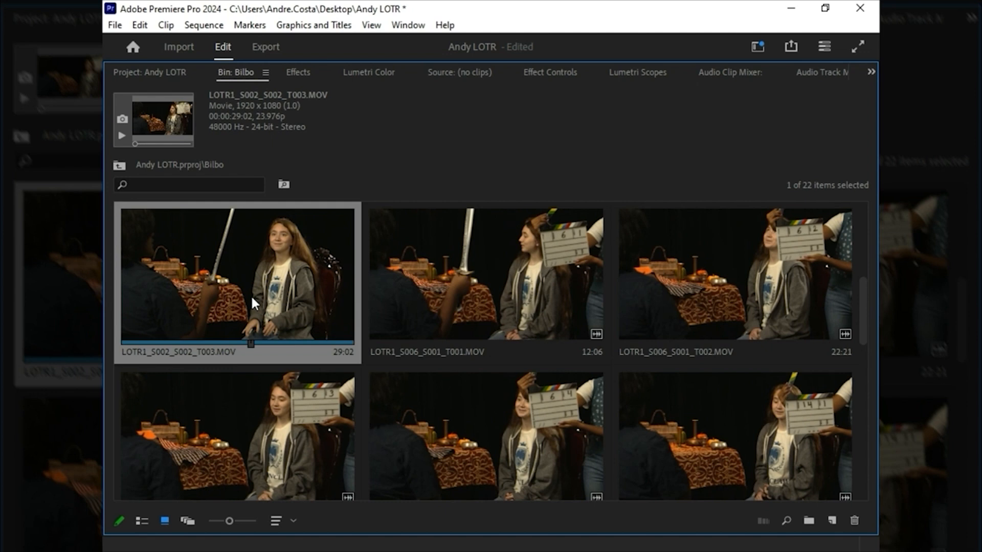
{"action": "key", "text": "grave"}
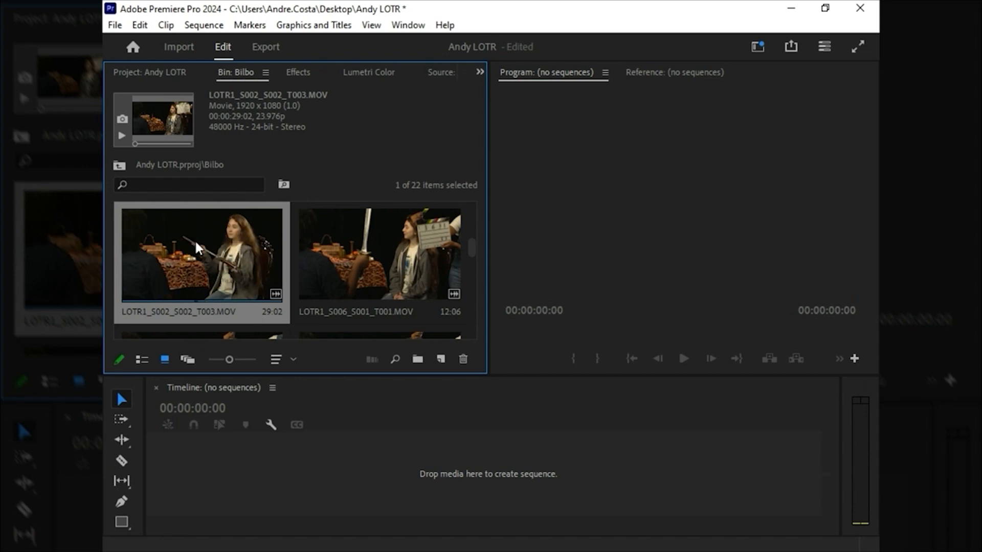
{"action": "left_click_drag", "start_coordinate": [195, 245], "coordinate": [301, 471]}
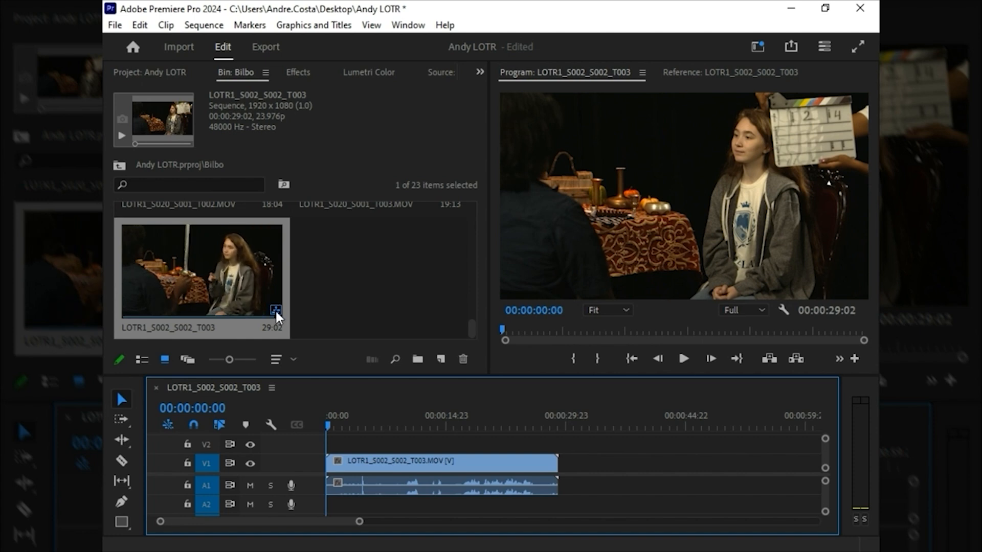
Step: Rename the new sequence in the Bilbo bin as My LOTR Sequence
{"action": "left_click", "coordinate": [177, 328]}
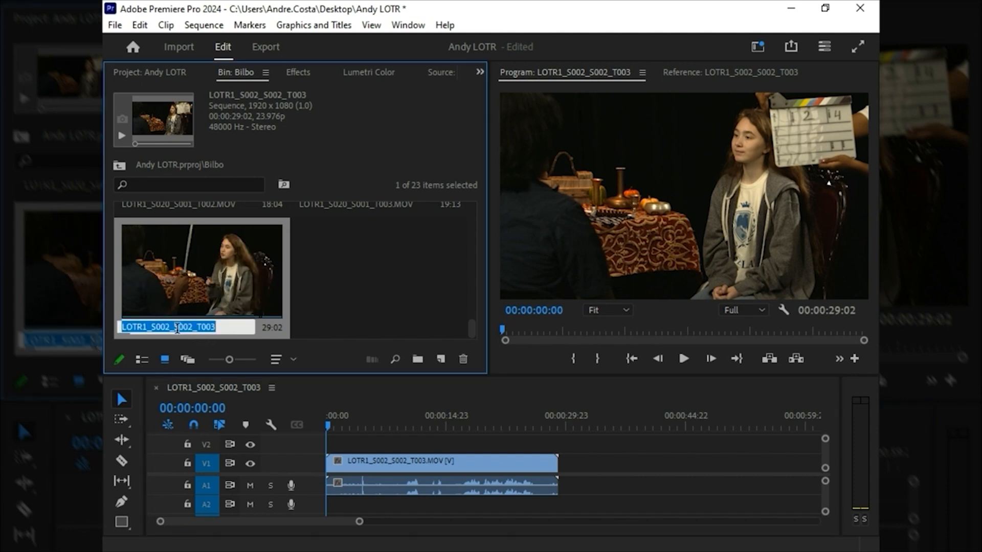
{"action": "type", "text": "M"}
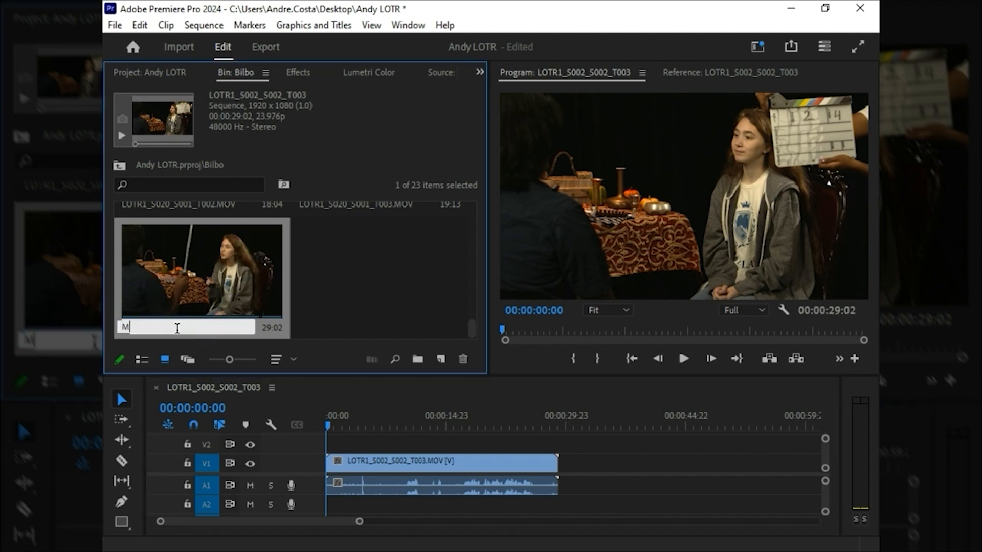
{"action": "type", "text": "y LOTR Sequence"}
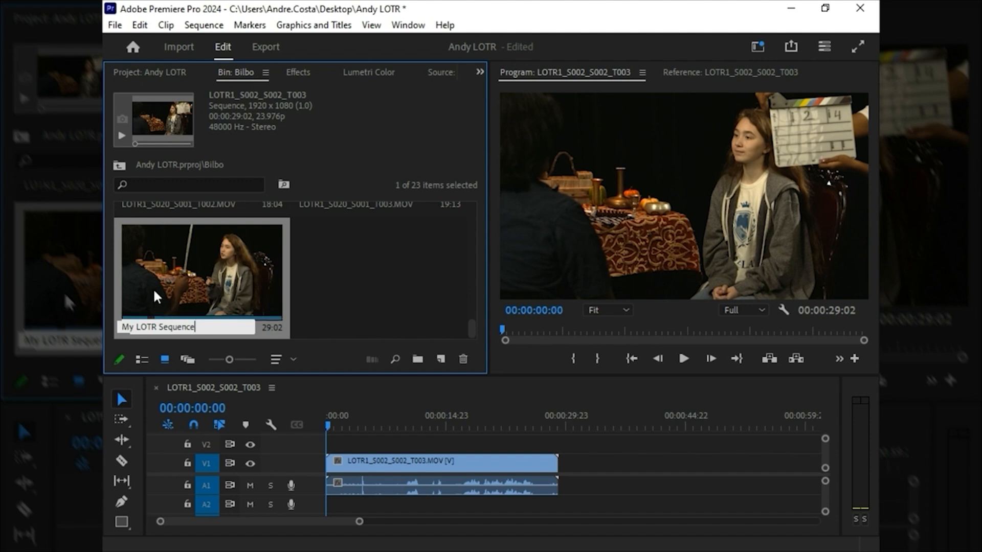
{"action": "left_click", "coordinate": [327, 288]}
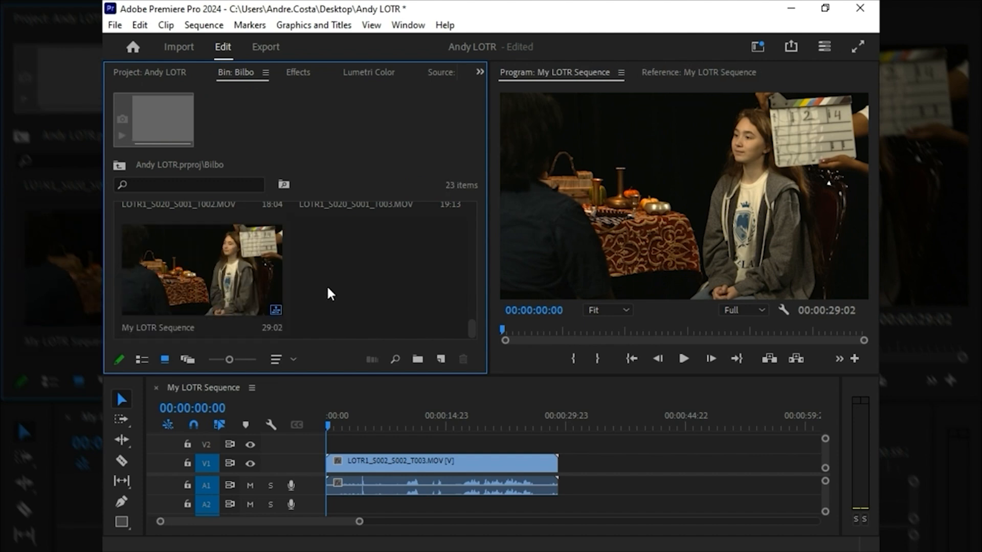
Step: Play the sequence from its beginning and stop playback about 17 seconds in
{"action": "left_click", "coordinate": [330, 427]}
{"action": "key", "text": "space"}
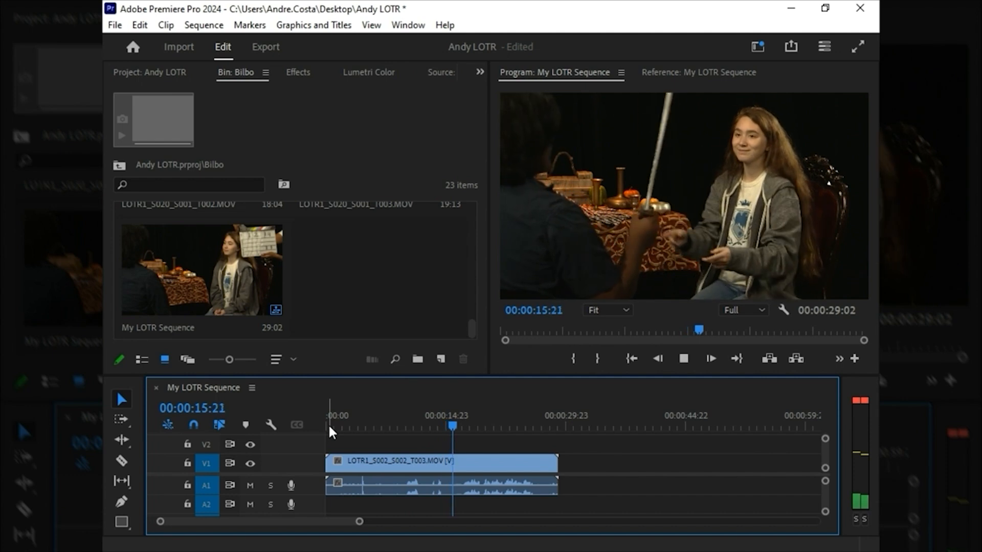
{"action": "key", "text": "space"}
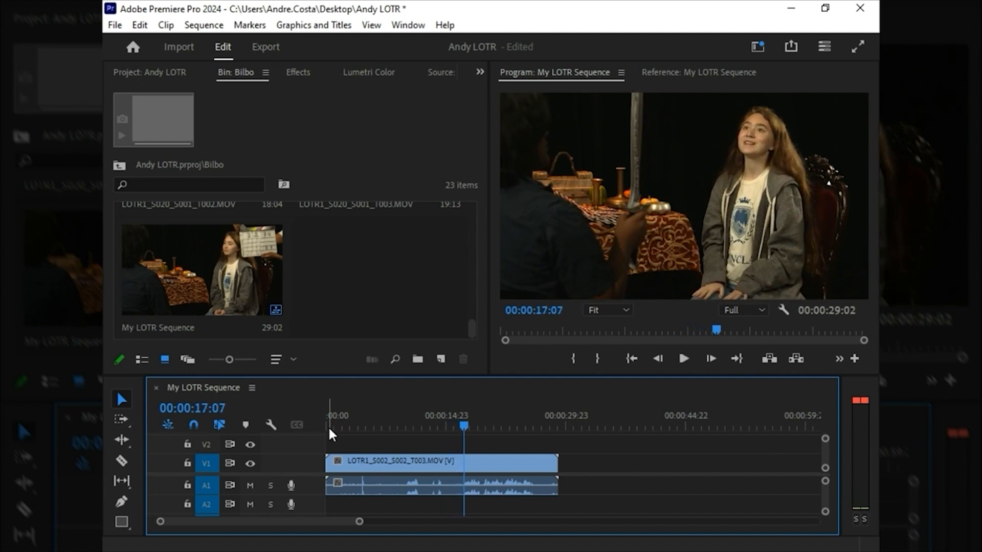
Step: Split the LOTR1_S002_S002_T003.MOV clip with the Razor tool at 00:00:07:00
{"action": "left_click_drag", "start_coordinate": [386, 410], "coordinate": [383, 434]}
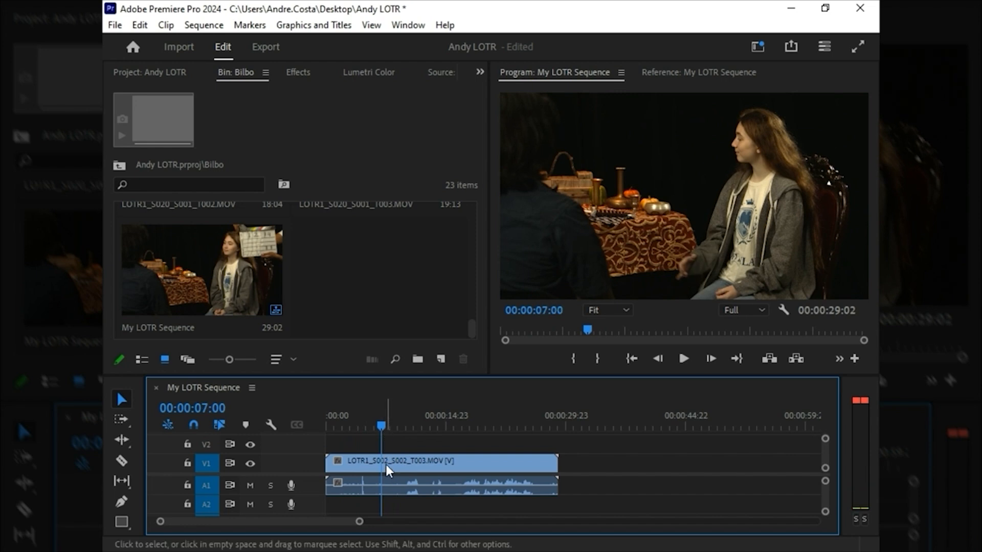
{"action": "key", "text": "c"}
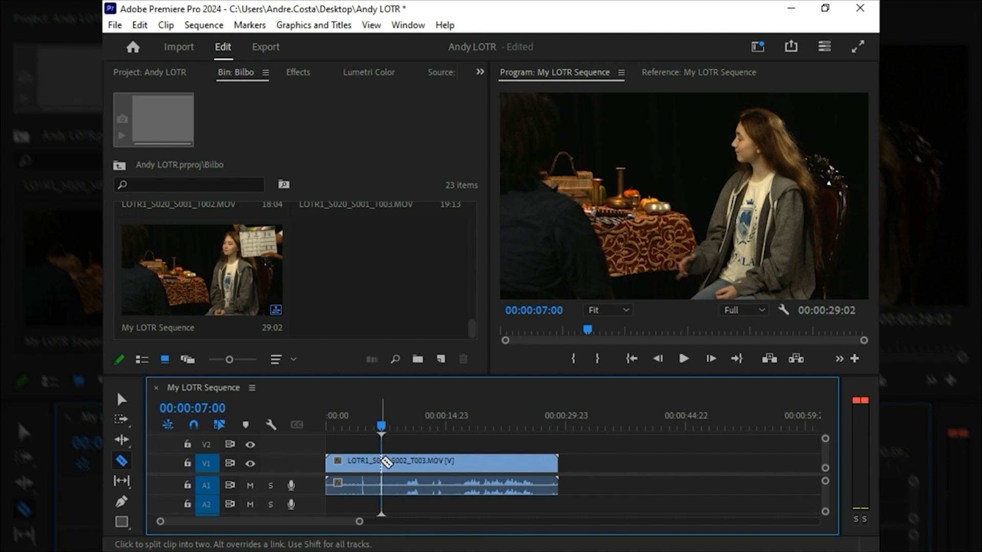
{"action": "left_click", "coordinate": [122, 461]}
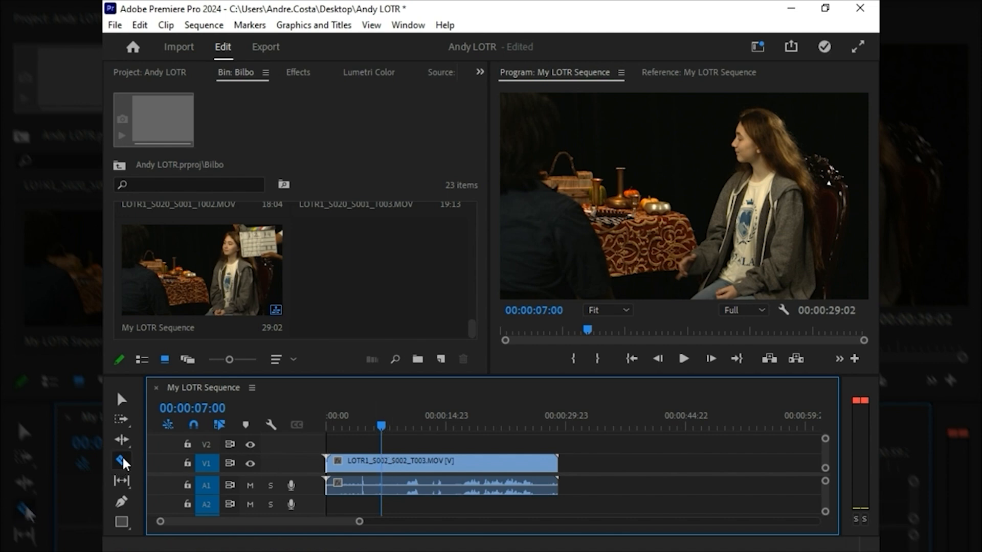
{"action": "left_click", "coordinate": [384, 462]}
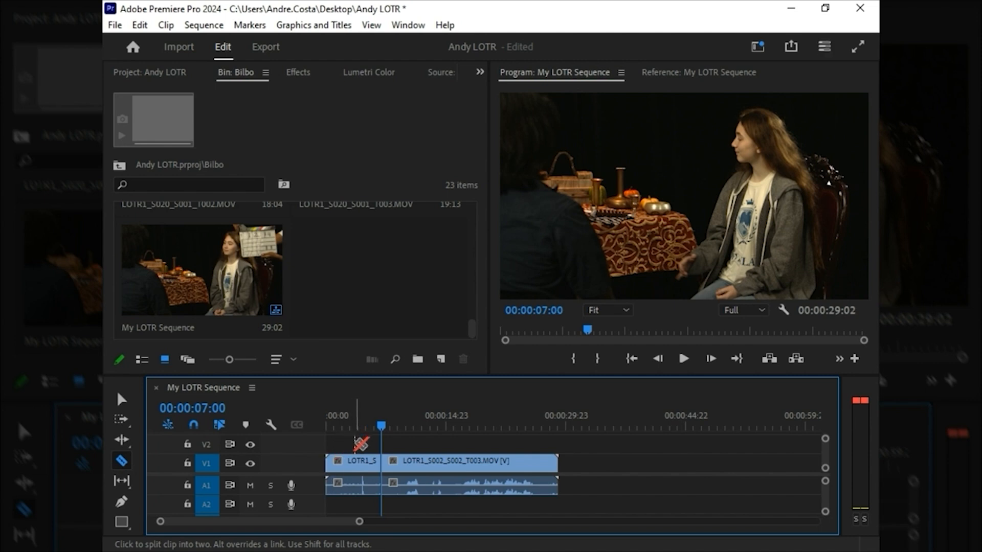
{"action": "key", "text": "v"}
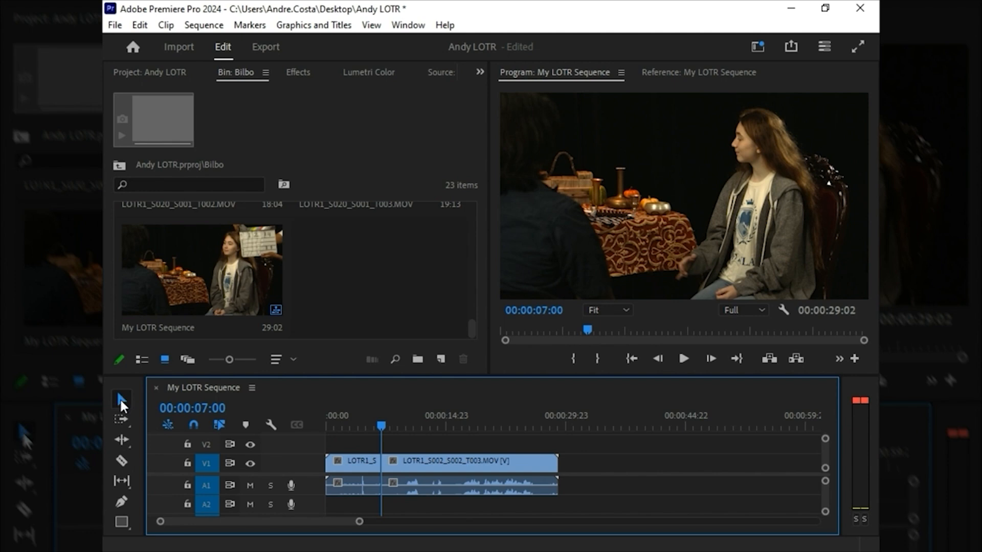
Step: Delete the portion before the cut and move the remaining clip to the start of the sequence
{"action": "left_click_drag", "start_coordinate": [343, 440], "coordinate": [358, 498]}
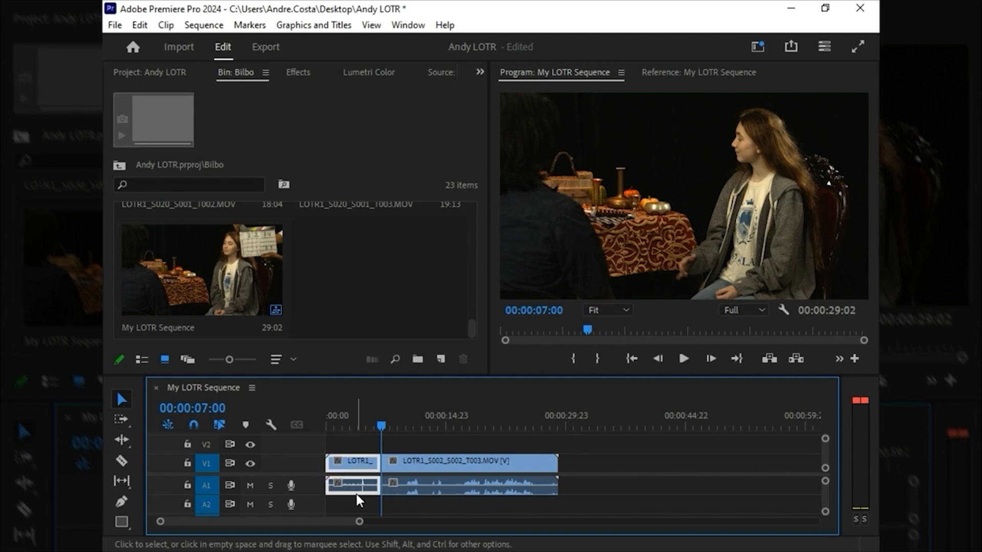
{"action": "key", "text": "Delete"}
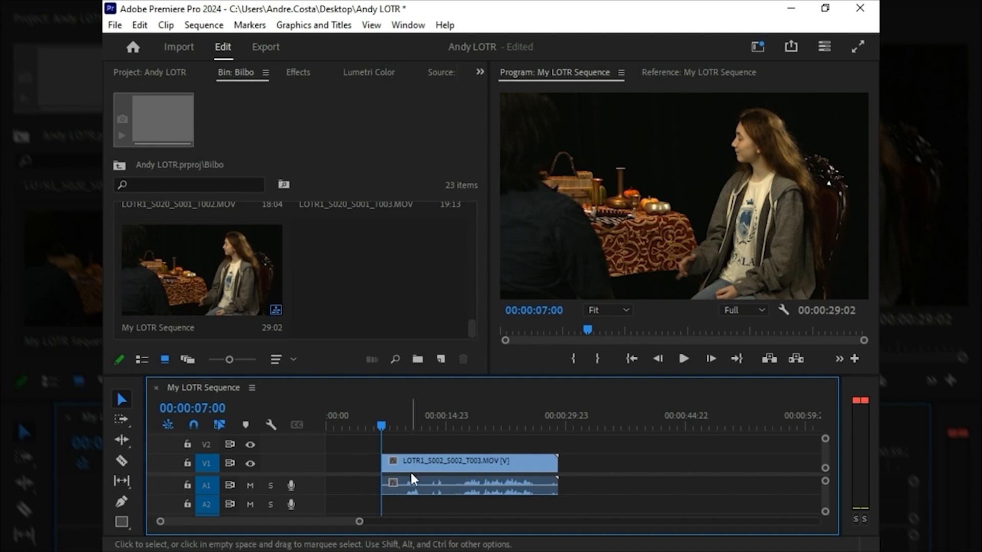
{"action": "left_click_drag", "start_coordinate": [415, 470], "coordinate": [352, 469]}
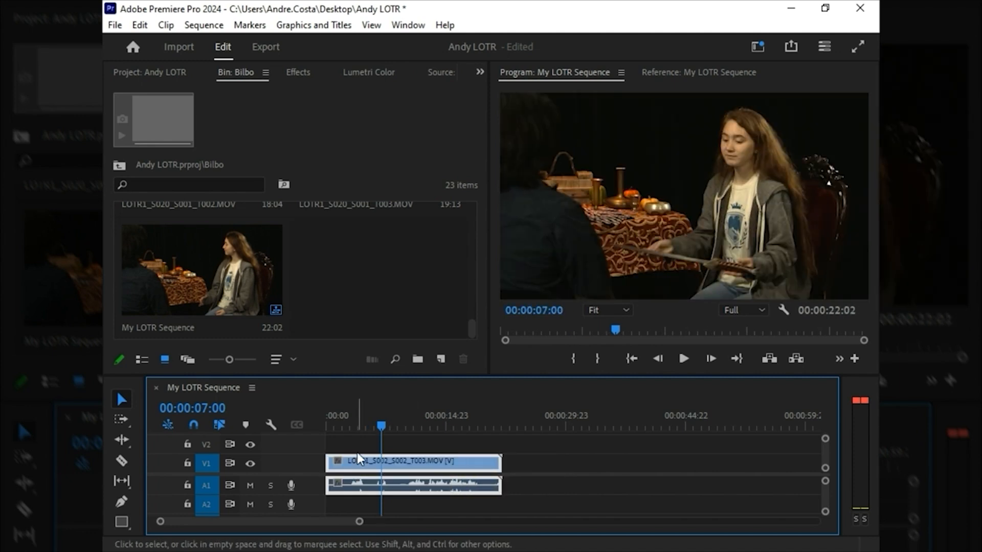
Step: Play the trimmed clip from the start, split it at 00:00:10:09, and move the second part away to leave a gap
{"action": "left_click_drag", "start_coordinate": [345, 428], "coordinate": [323, 419]}
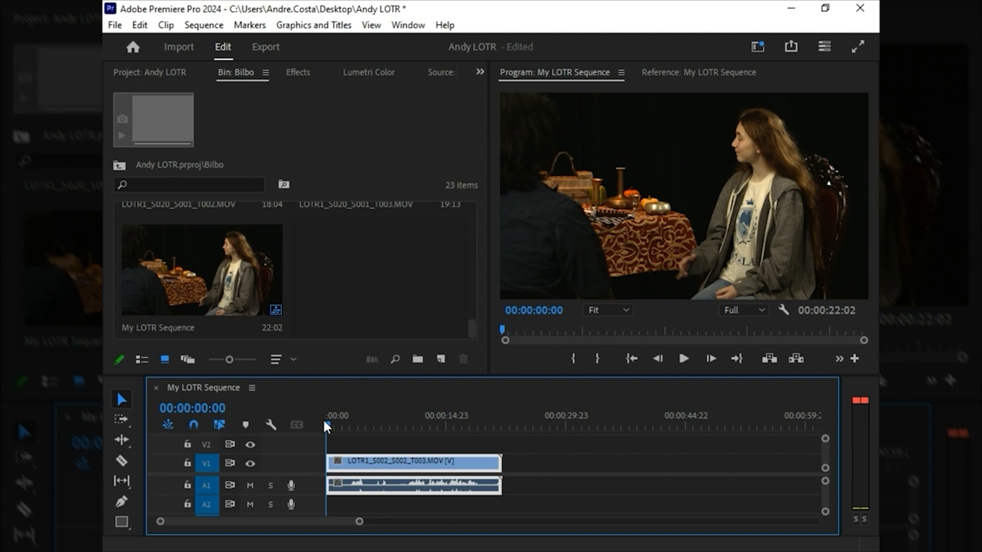
{"action": "key", "text": "space"}
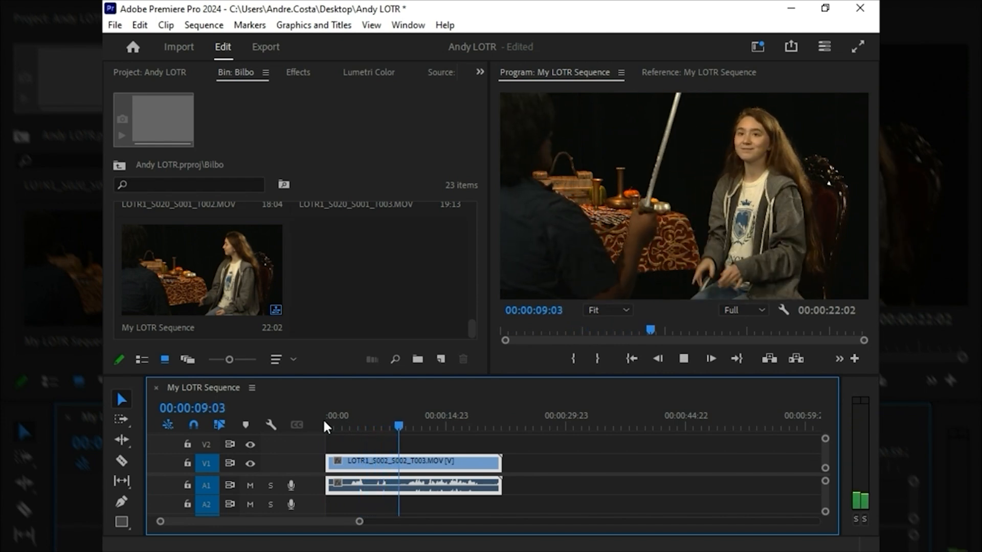
{"action": "key", "text": "space"}
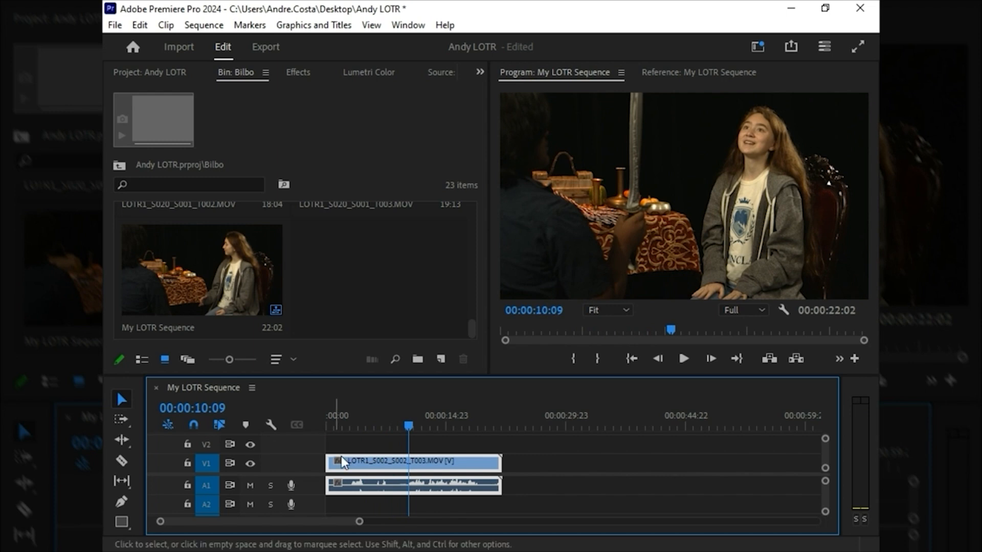
{"action": "key", "text": "c"}
{"action": "left_click", "coordinate": [412, 468]}
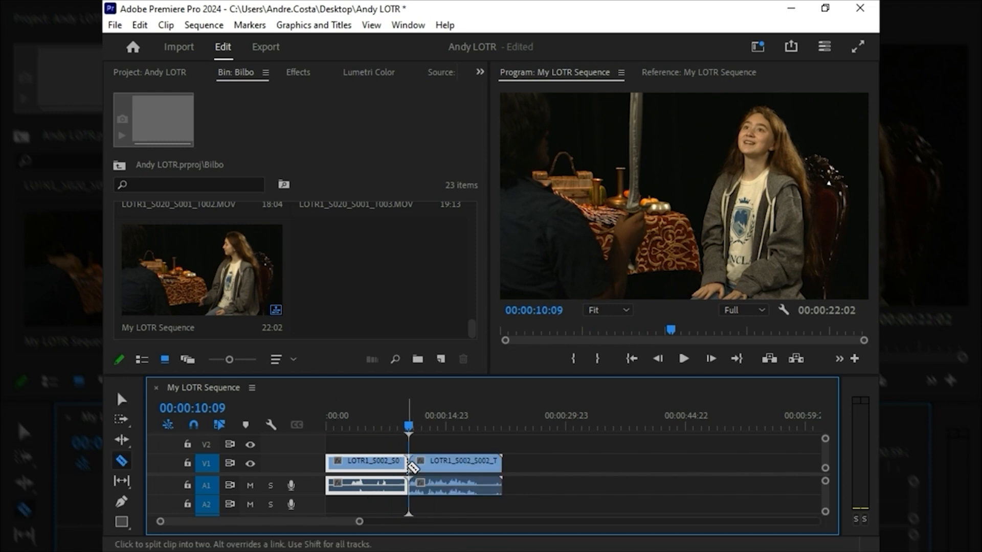
{"action": "key", "text": "v"}
{"action": "left_click_drag", "start_coordinate": [437, 467], "coordinate": [523, 474]}
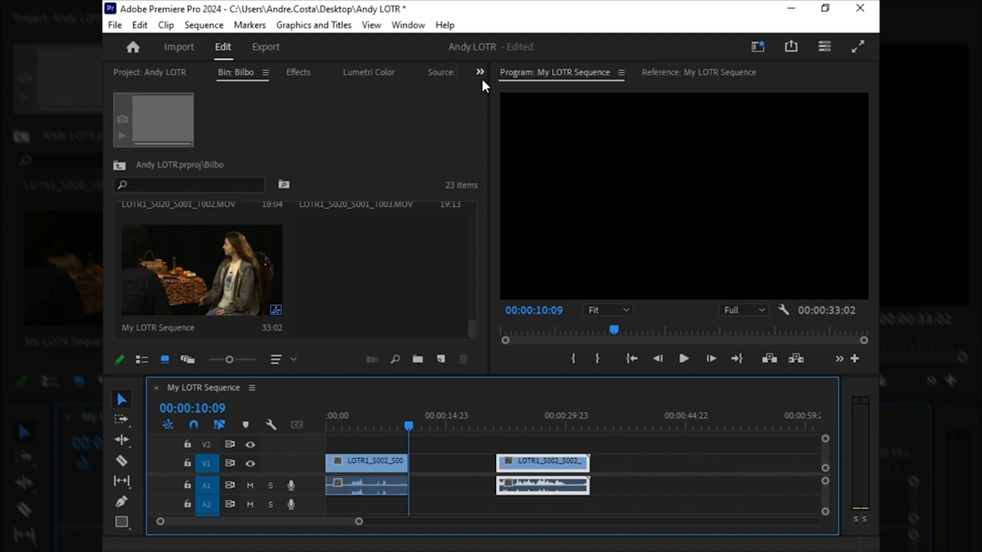
Step: Open the Frodo bin, enlarge it to review the takes, and choose LOTR1_S001_S005_T003.MOV
{"action": "left_click", "coordinate": [142, 75]}
{"action": "double_click", "coordinate": [325, 256]}
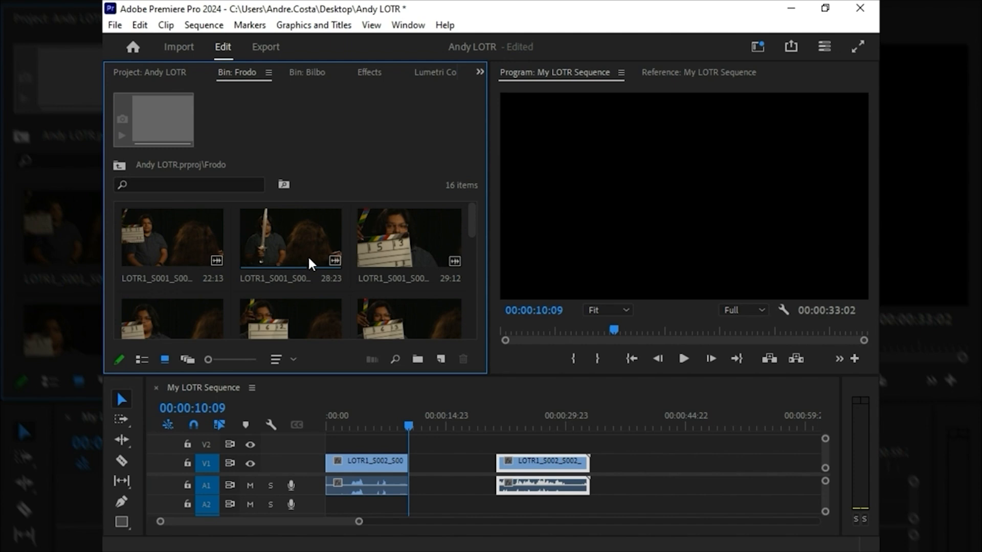
{"action": "key", "text": "grave"}
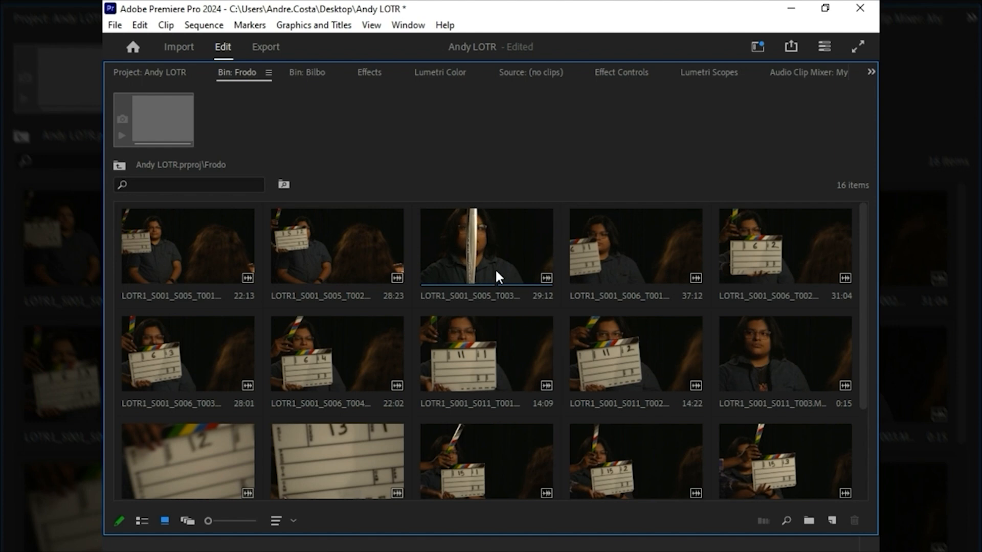
{"action": "left_click", "coordinate": [476, 258]}
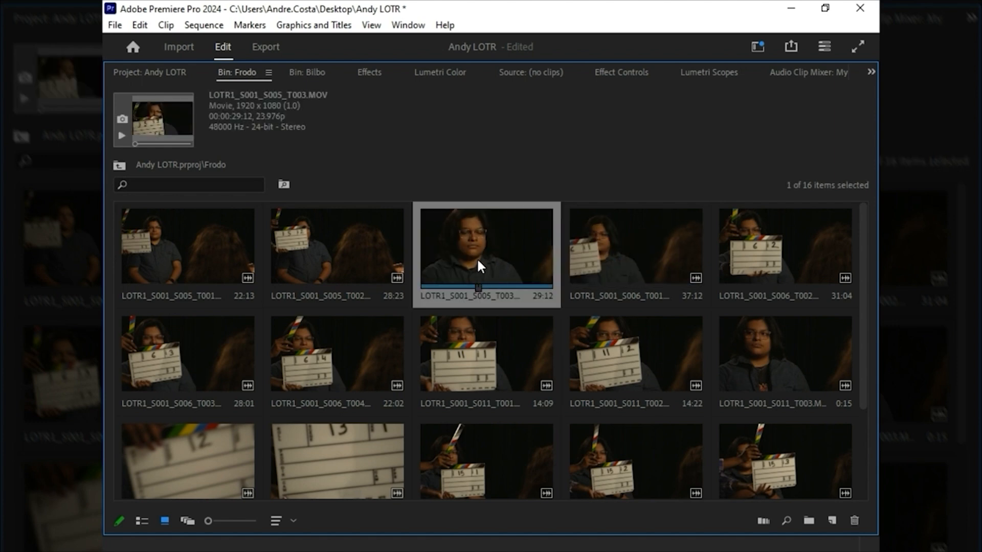
{"action": "key", "text": "grave"}
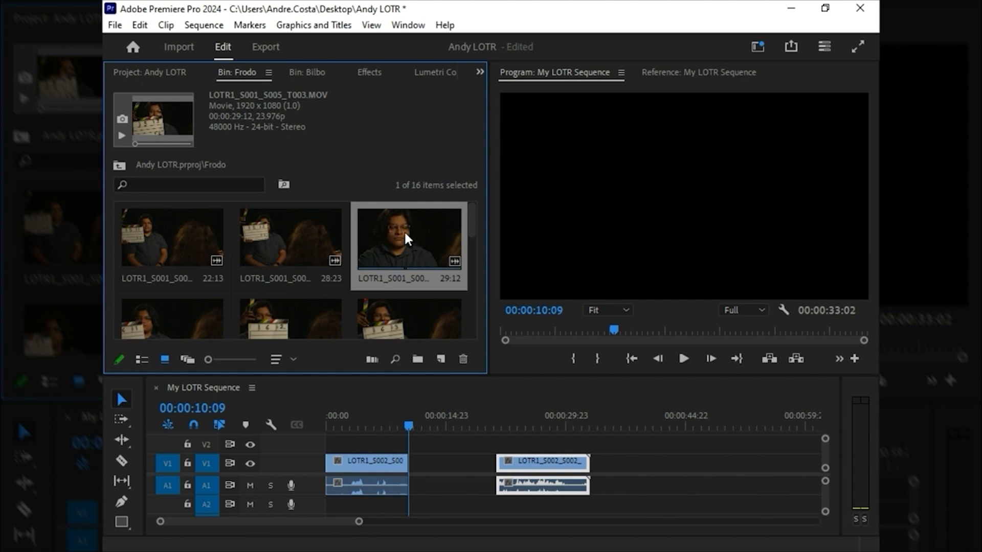
Step: Place LOTR1_S001_S005_T003.MOV on V2 and A2, starting where the first Bilbo clip ends at 00:00:10:09
{"action": "left_click_drag", "start_coordinate": [404, 230], "coordinate": [416, 383]}
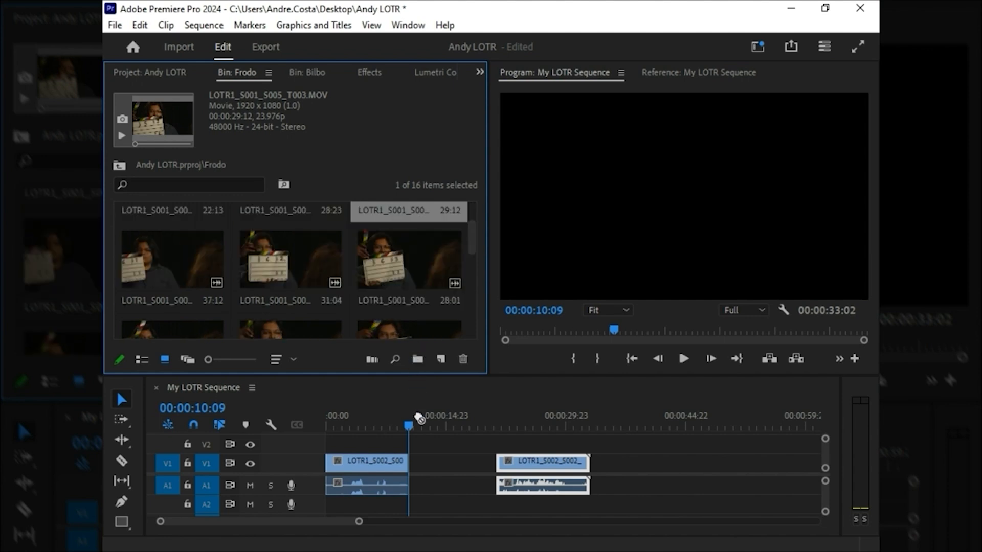
{"action": "left_click_drag", "start_coordinate": [419, 418], "coordinate": [419, 462]}
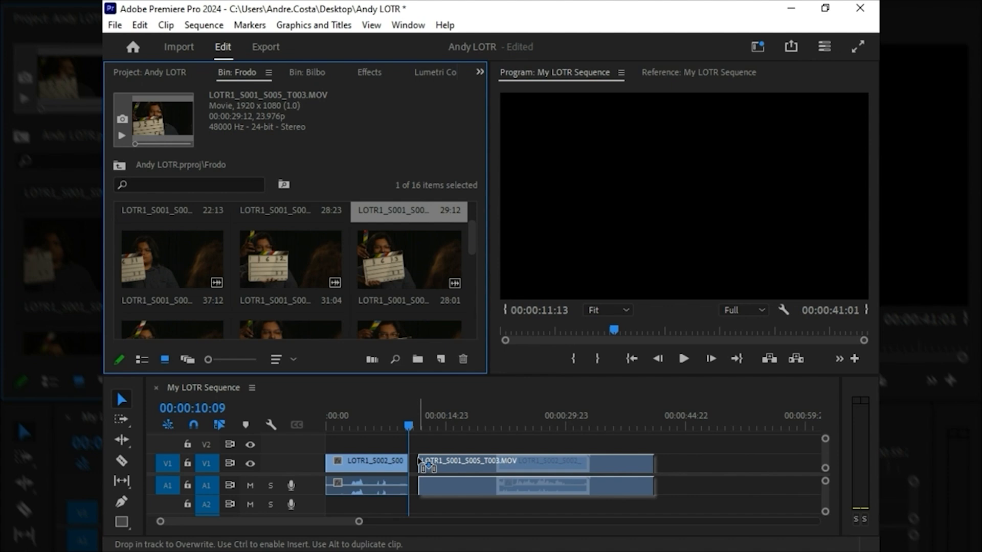
{"action": "left_click_drag", "start_coordinate": [418, 457], "coordinate": [419, 452]}
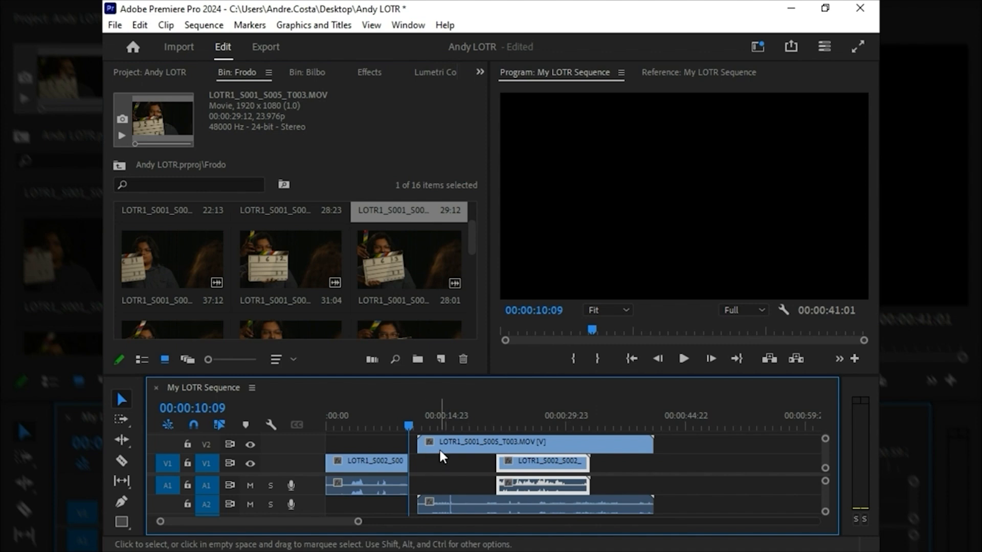
{"action": "left_click_drag", "start_coordinate": [438, 448], "coordinate": [435, 451]}
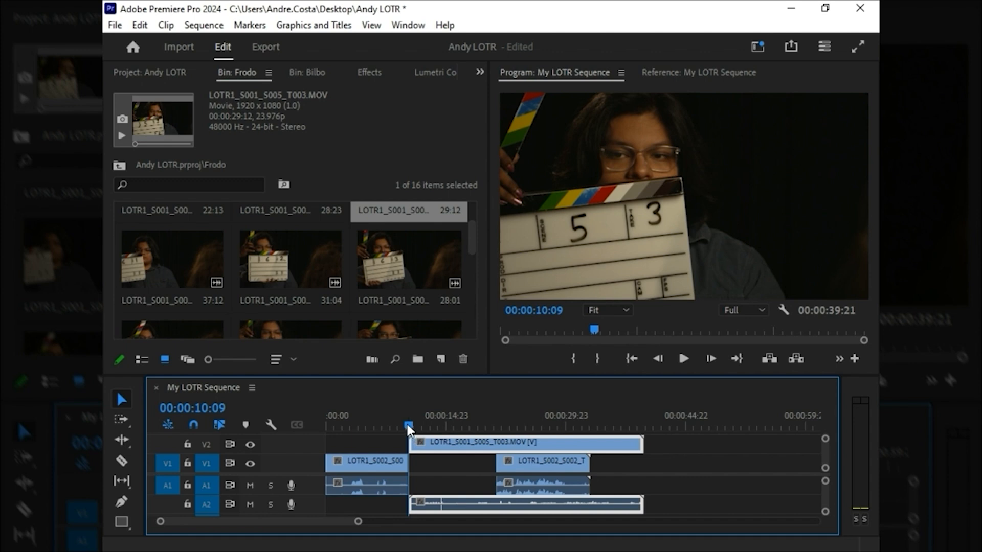
Step: Play the Frodo clip to about 00:00:24:13 and move the second Bilbo clip on V1 past the Frodo clip's end
{"action": "left_click_drag", "start_coordinate": [407, 426], "coordinate": [452, 425]}
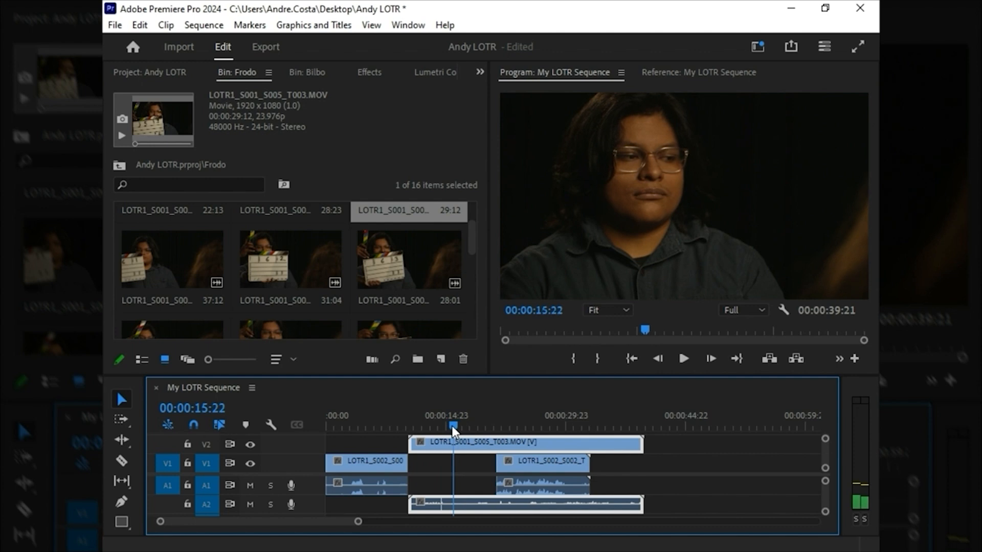
{"action": "key", "text": "space"}
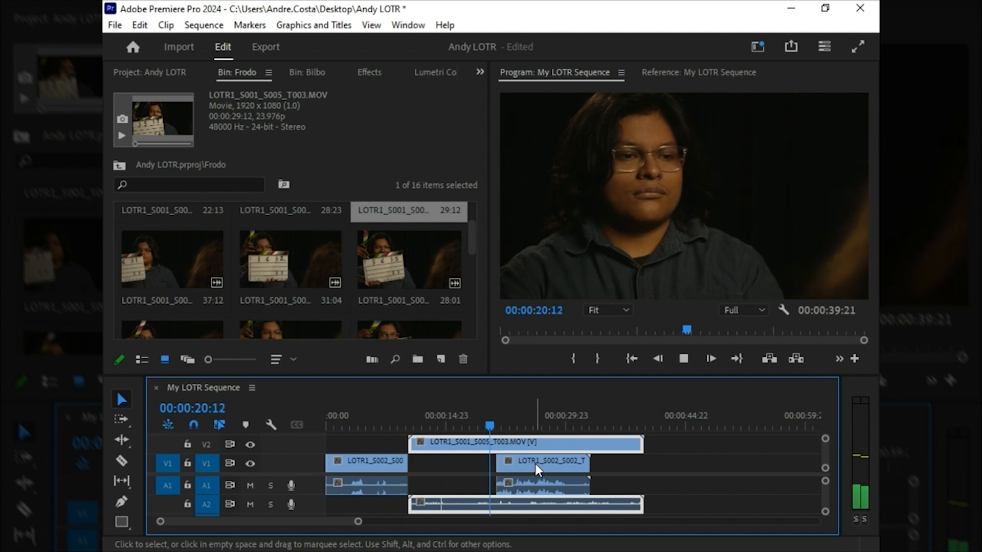
{"action": "left_click_drag", "start_coordinate": [535, 465], "coordinate": [699, 464]}
{"action": "key", "text": "space"}
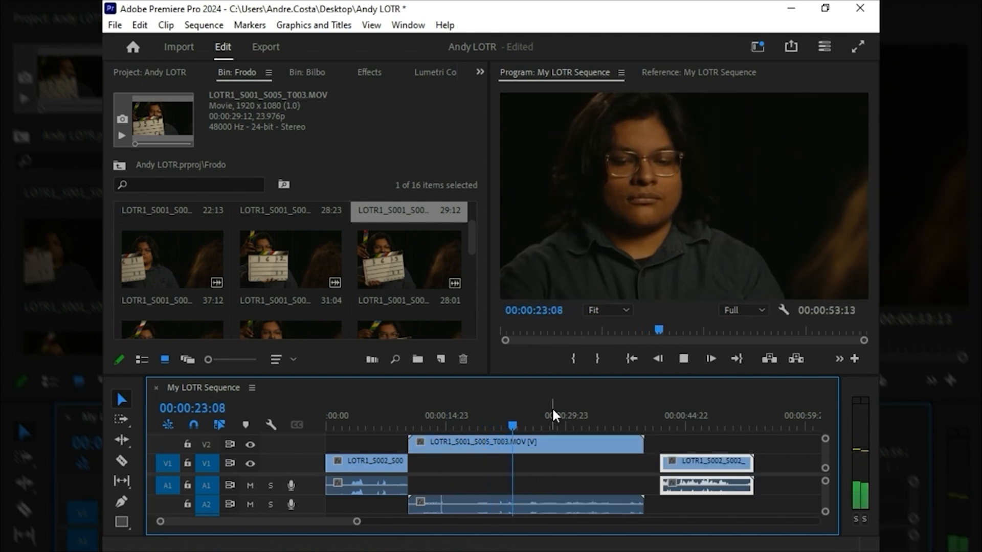
{"action": "key", "text": "space"}
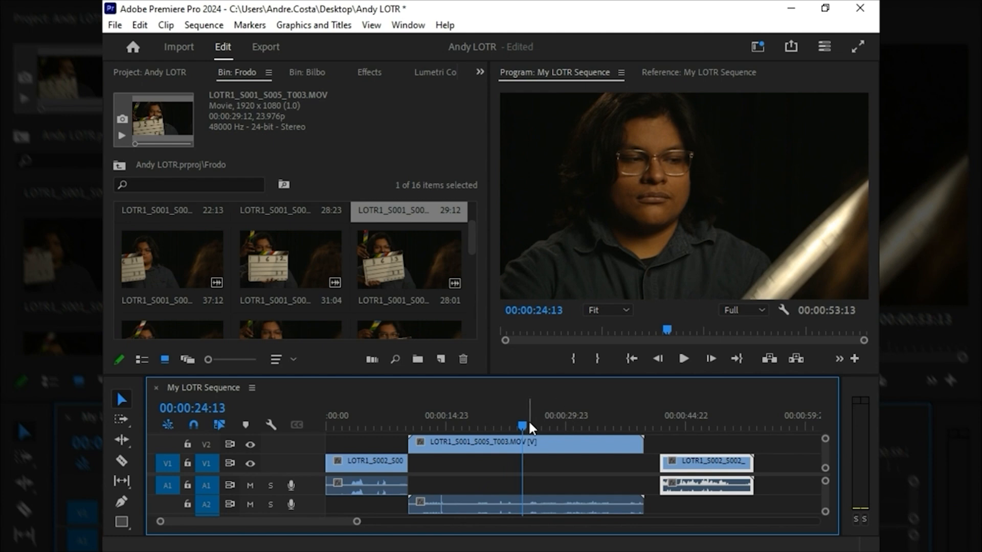
Step: Split the Frodo clip on V2 with the Razor tool at 00:00:24:13
{"action": "left_click_drag", "start_coordinate": [522, 424], "coordinate": [520, 424]}
{"action": "left_click_drag", "start_coordinate": [376, 415], "coordinate": [523, 421]}
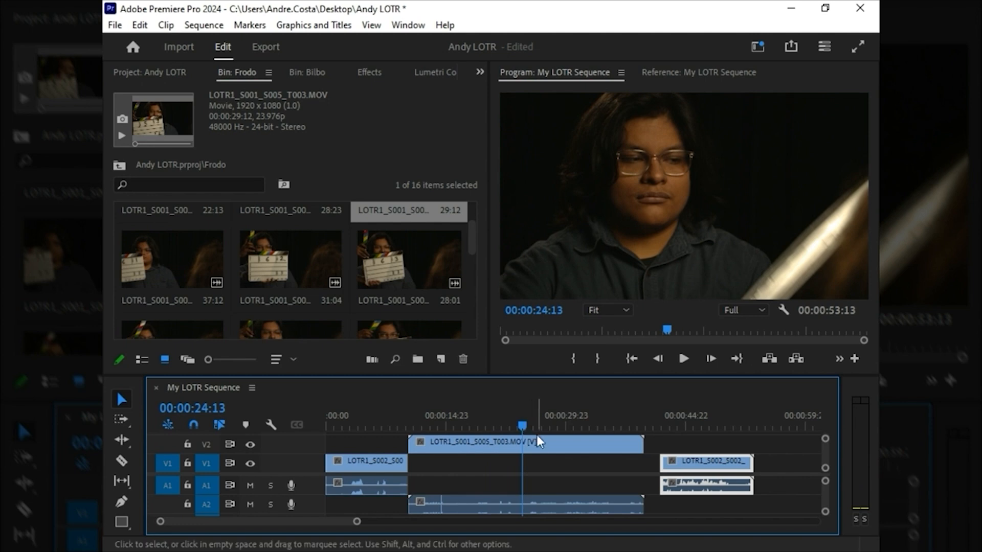
{"action": "key", "text": "c"}
{"action": "left_click", "coordinate": [523, 443]}
{"action": "key", "text": "v"}
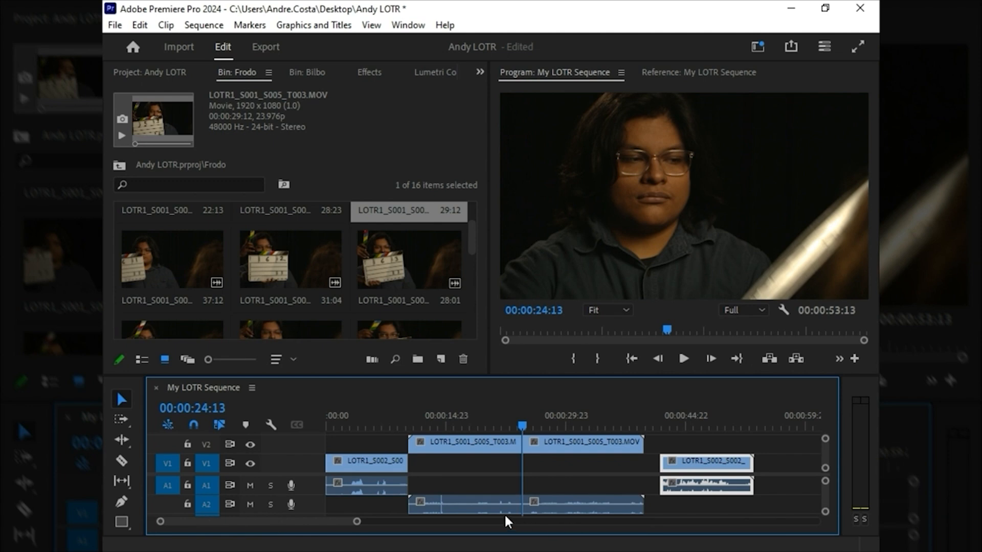
Step: Delete the Frodo portion before the cut and move the remaining part to the end of the first Bilbo clip
{"action": "left_click", "coordinate": [491, 502]}
{"action": "key", "text": "Delete"}
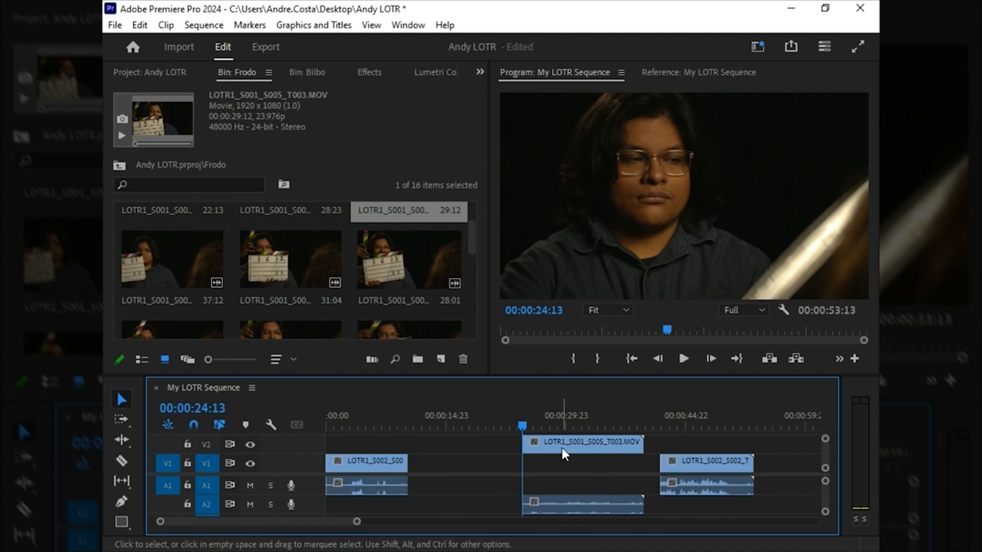
{"action": "left_click_drag", "start_coordinate": [561, 447], "coordinate": [448, 447]}
Step: Review the end of the first Bilbo clip and move the Frodo clip on V2 to start at 00:00:08:15
{"action": "left_click_drag", "start_coordinate": [384, 422], "coordinate": [394, 410]}
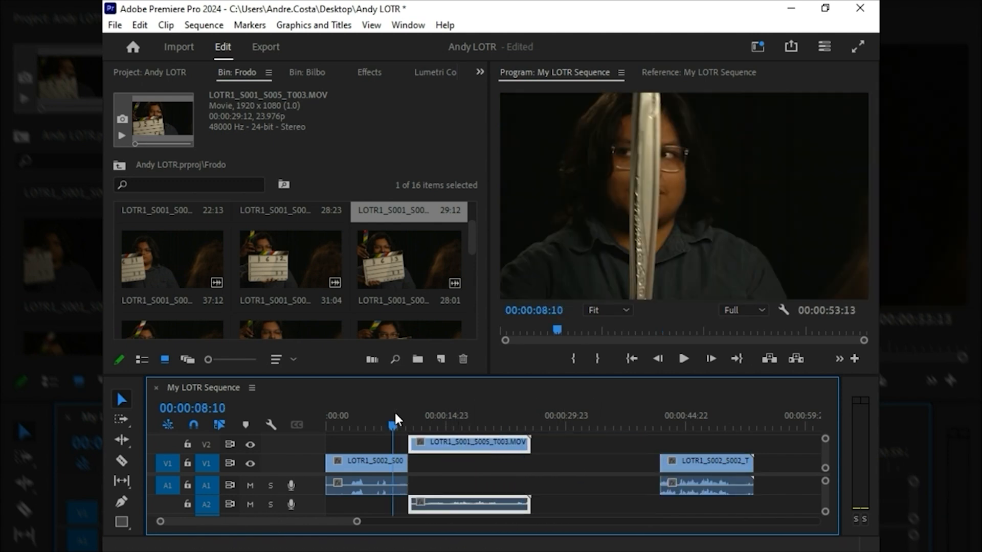
{"action": "key", "text": "space"}
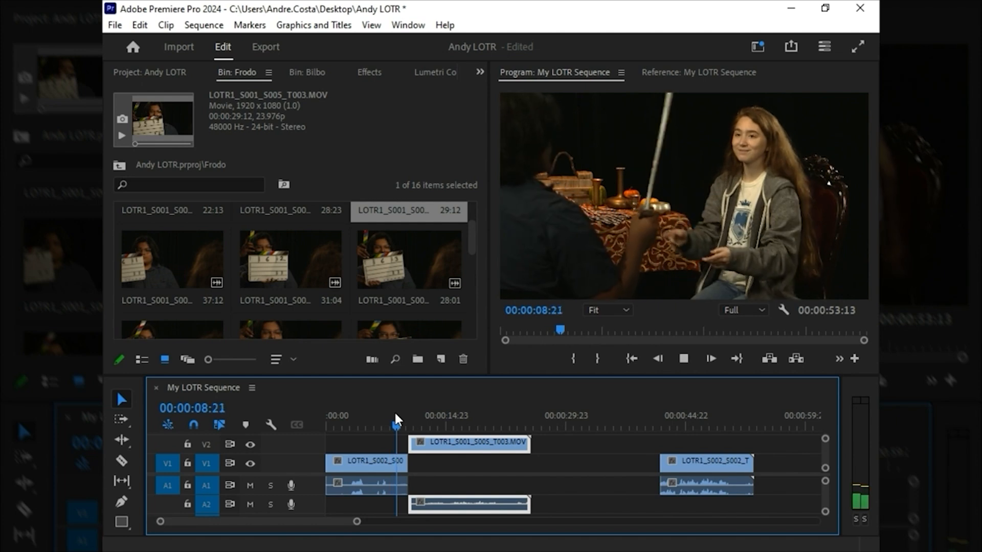
{"action": "mouse_move", "coordinate": [403, 409]}
{"action": "left_mouse_down"}
{"action": "mouse_move", "coordinate": [373, 409]}
{"action": "mouse_move", "coordinate": [398, 409]}
{"action": "left_mouse_up"}
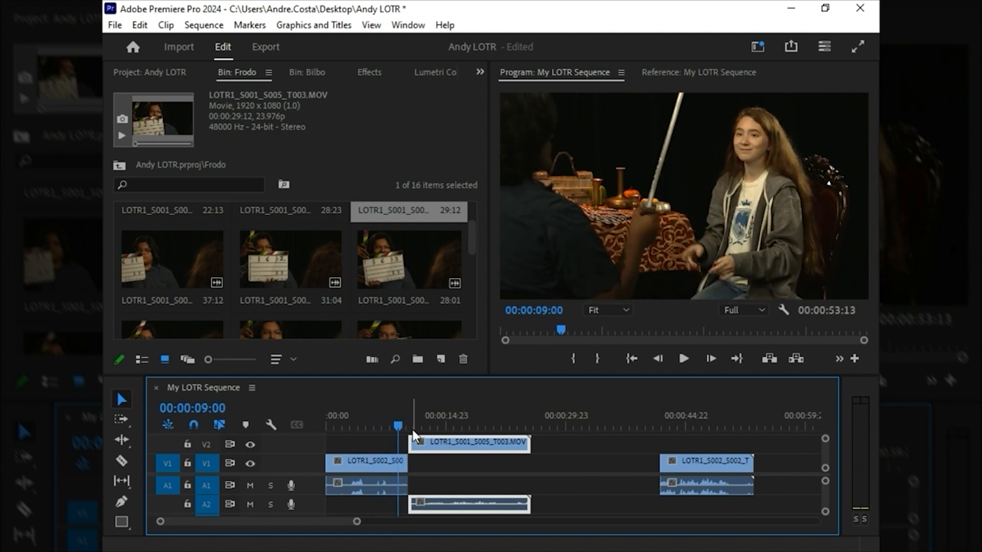
{"action": "left_click", "coordinate": [397, 423]}
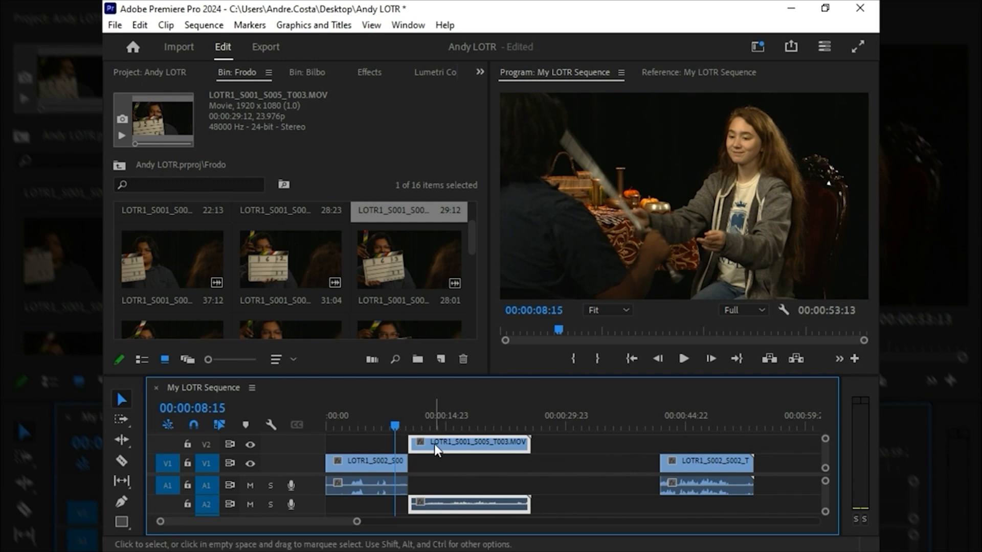
{"action": "left_click_drag", "start_coordinate": [434, 444], "coordinate": [419, 443]}
Step: Play the transition from the Bilbo clip to the Frodo clip and return the playhead to 00:00:08:15
{"action": "left_click", "coordinate": [373, 420]}
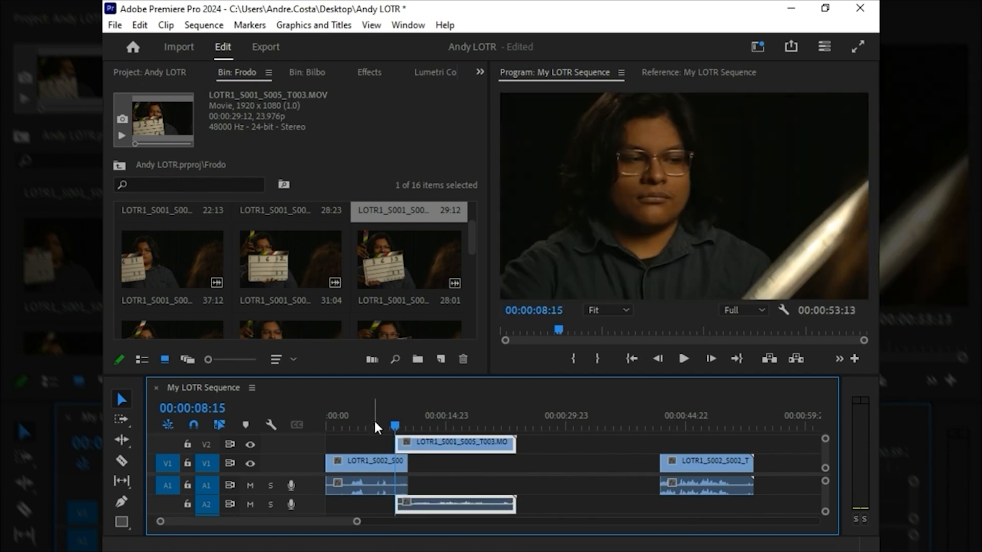
{"action": "key", "text": "space"}
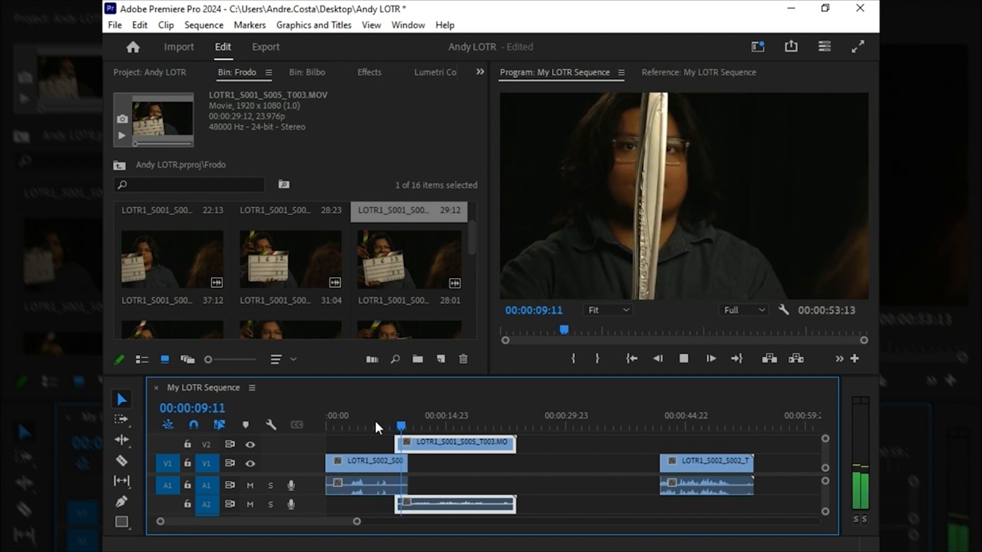
{"action": "key", "text": "space"}
{"action": "left_click_drag", "start_coordinate": [376, 421], "coordinate": [397, 416]}
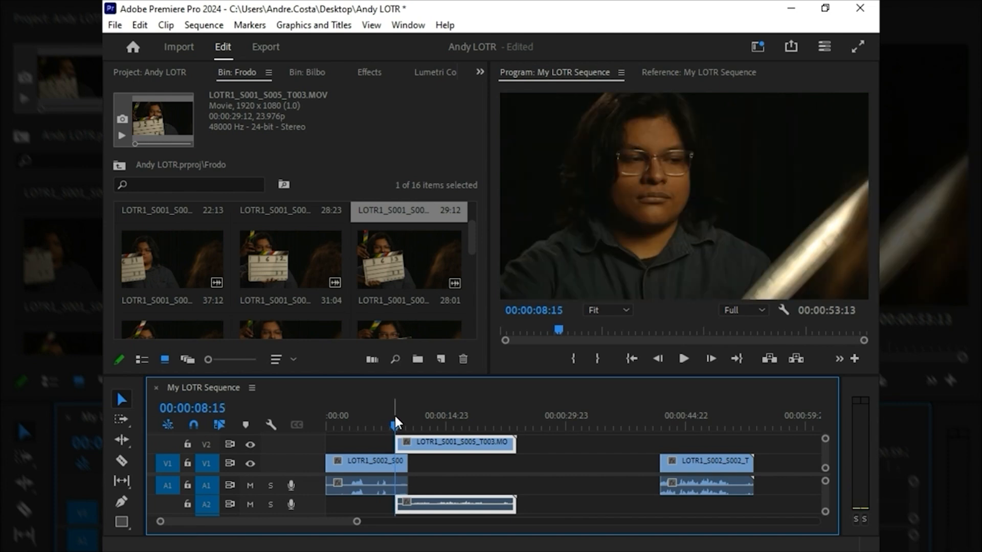
Step: Play the sequence from the Frodo clip's start to the end of the first Bilbo clip
{"action": "left_click", "coordinate": [388, 415]}
{"action": "key", "text": "space"}
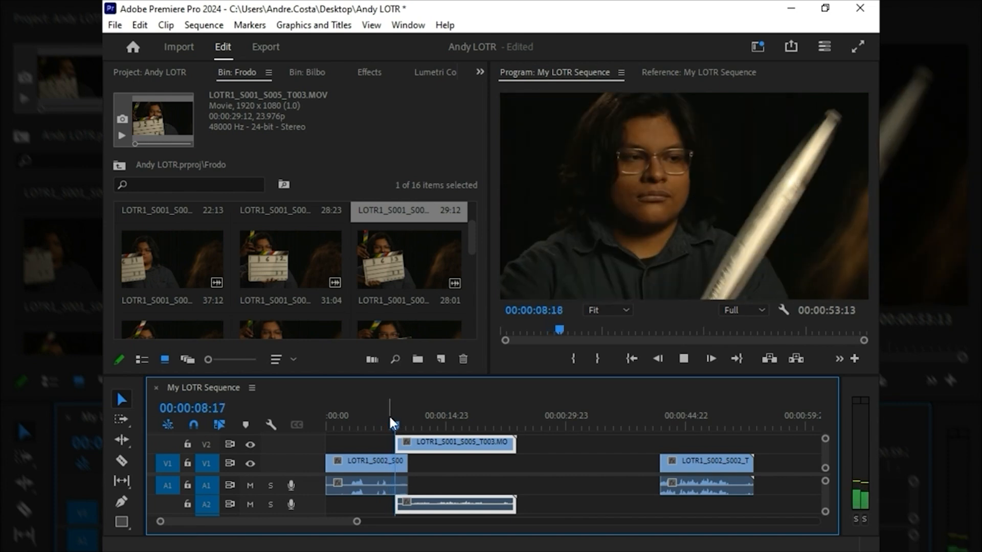
{"action": "key", "text": "space"}
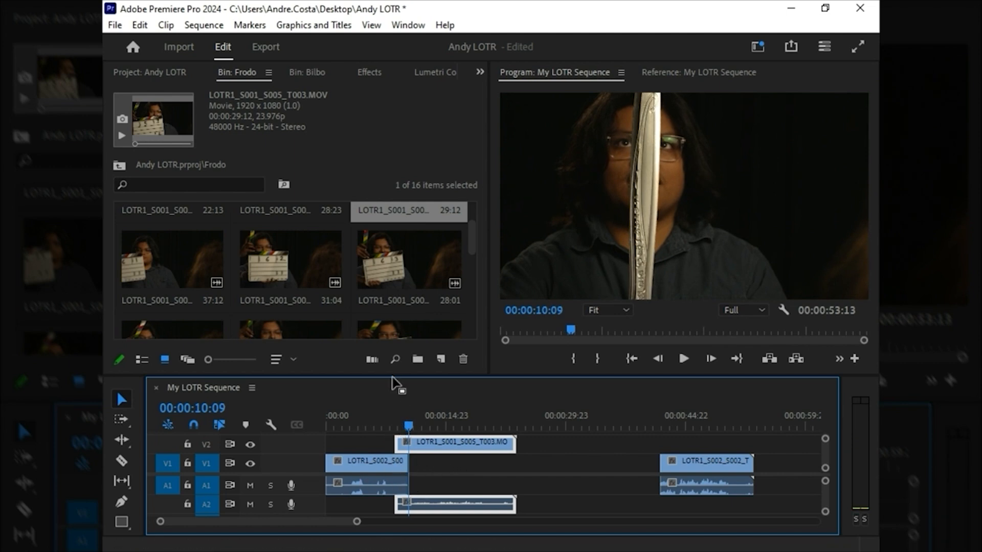
Step: Enlarge the timeline and track A1, and fade out the end of the first Bilbo clip's audio with two Pen tool volume keyframes
{"action": "left_click_drag", "start_coordinate": [391, 375], "coordinate": [393, 328]}
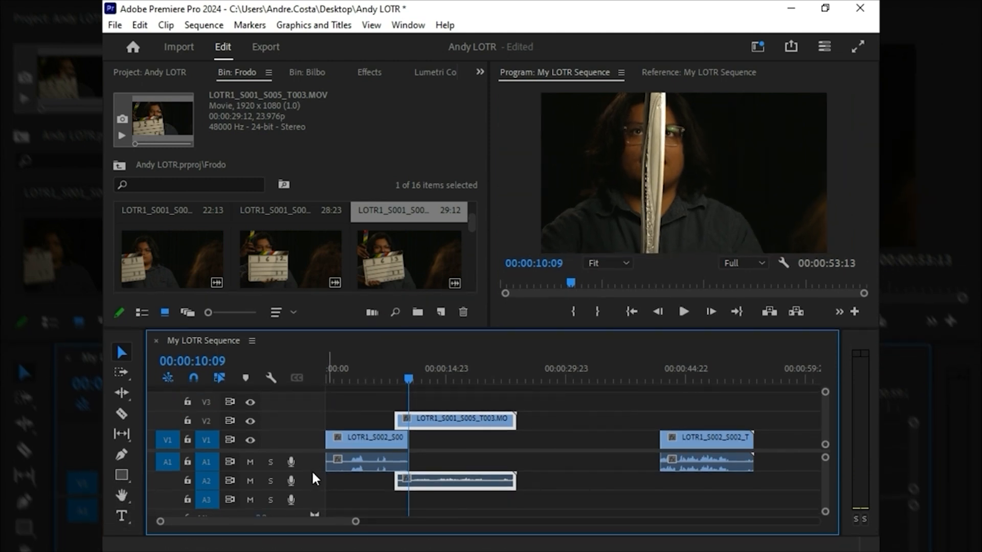
{"action": "left_click_drag", "start_coordinate": [312, 486], "coordinate": [311, 487]}
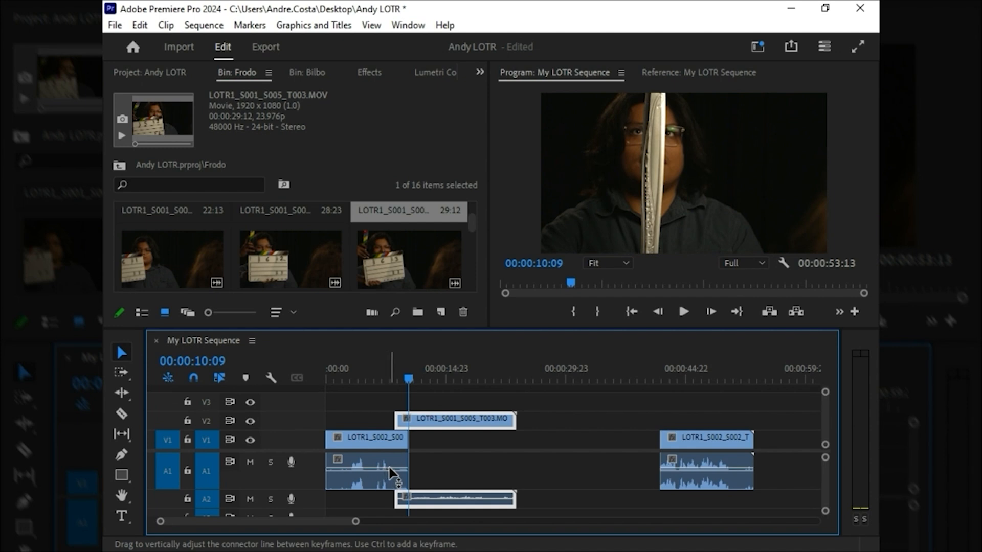
{"action": "key", "text": "p"}
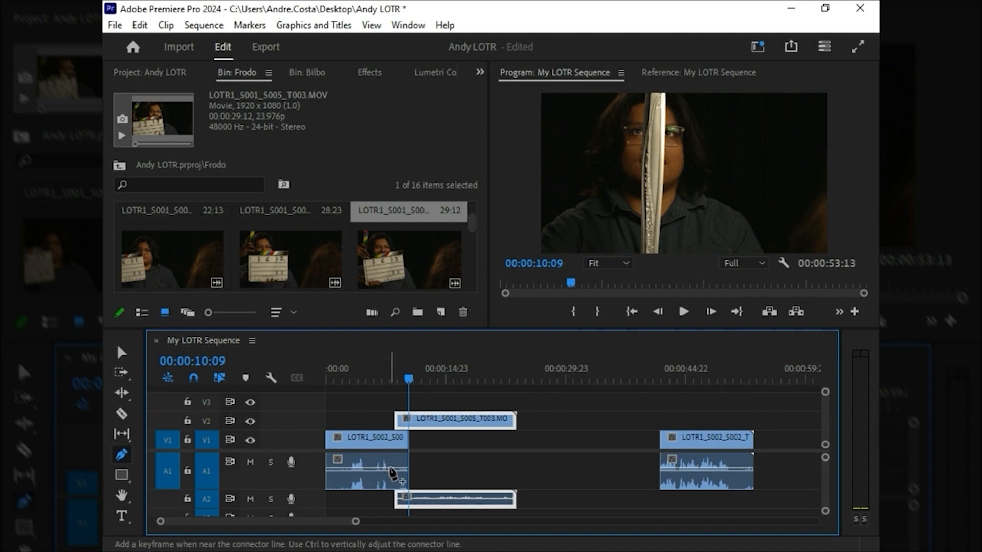
{"action": "left_click", "coordinate": [389, 468]}
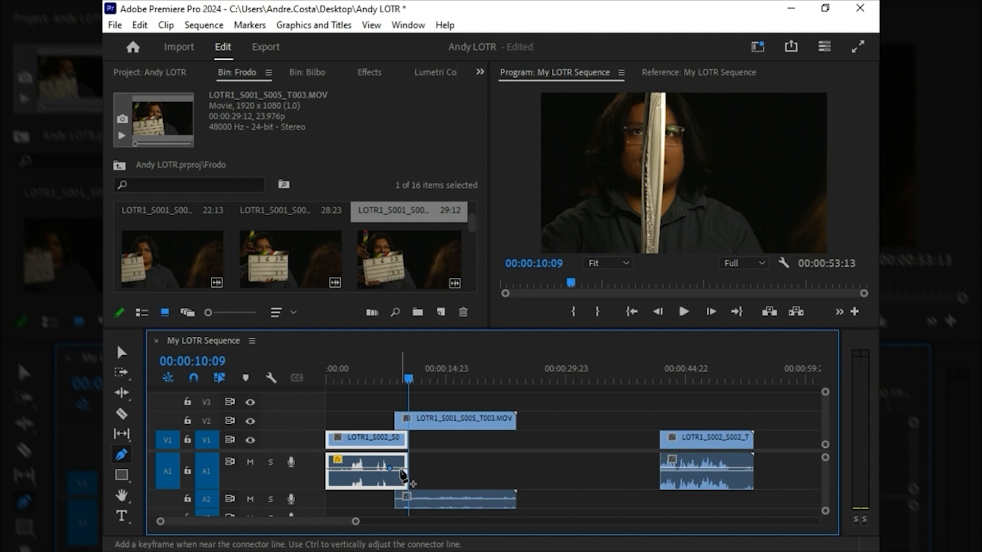
{"action": "left_click_drag", "start_coordinate": [398, 469], "coordinate": [398, 483]}
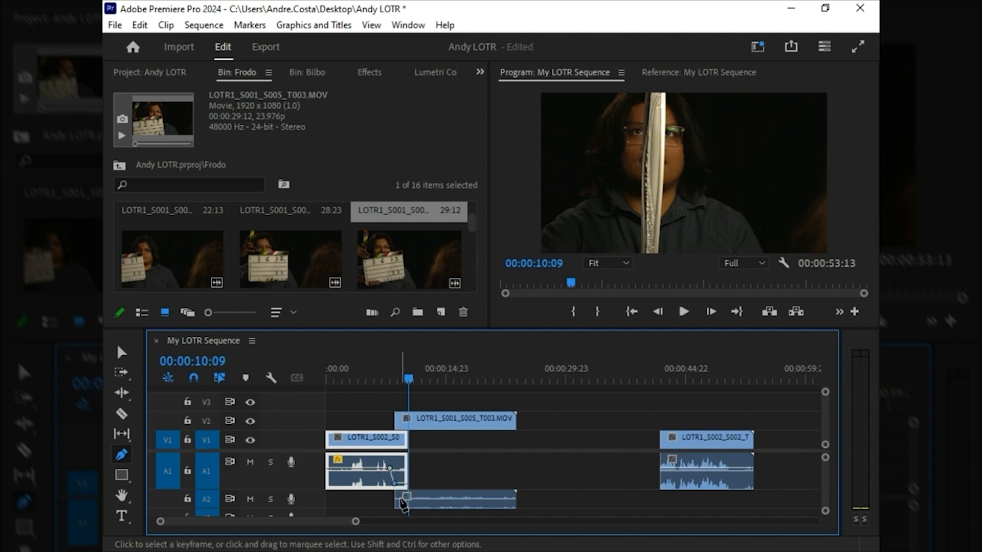
Step: Play the sequence from 00:00:06:20 to check the audio fade at the end of the first Bilbo clip
{"action": "left_click", "coordinate": [381, 377]}
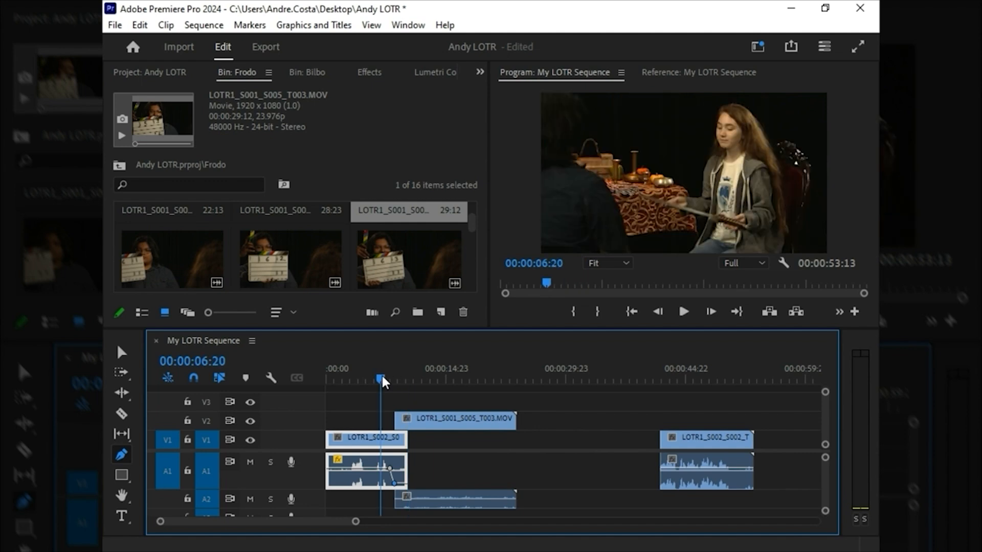
{"action": "key", "text": "space"}
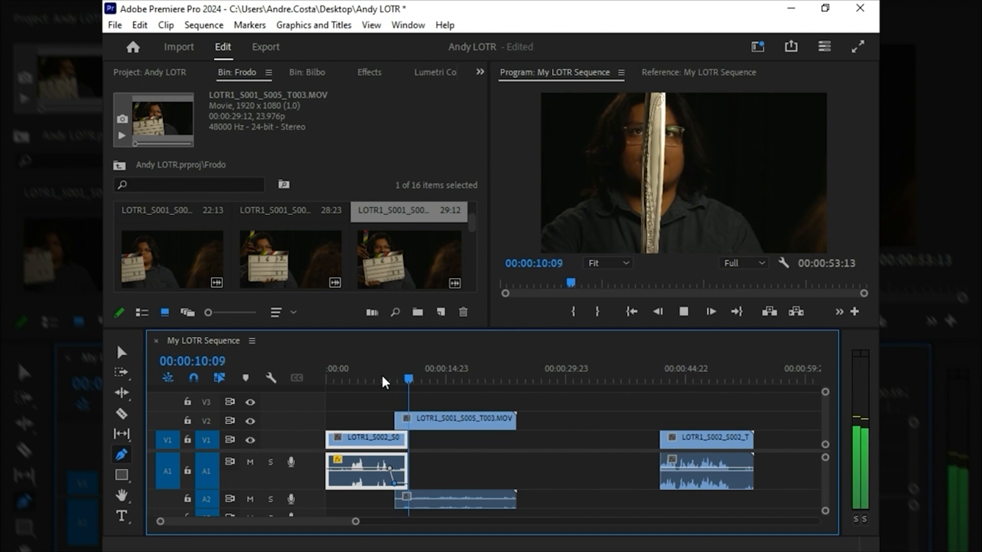
{"action": "key", "text": "space"}
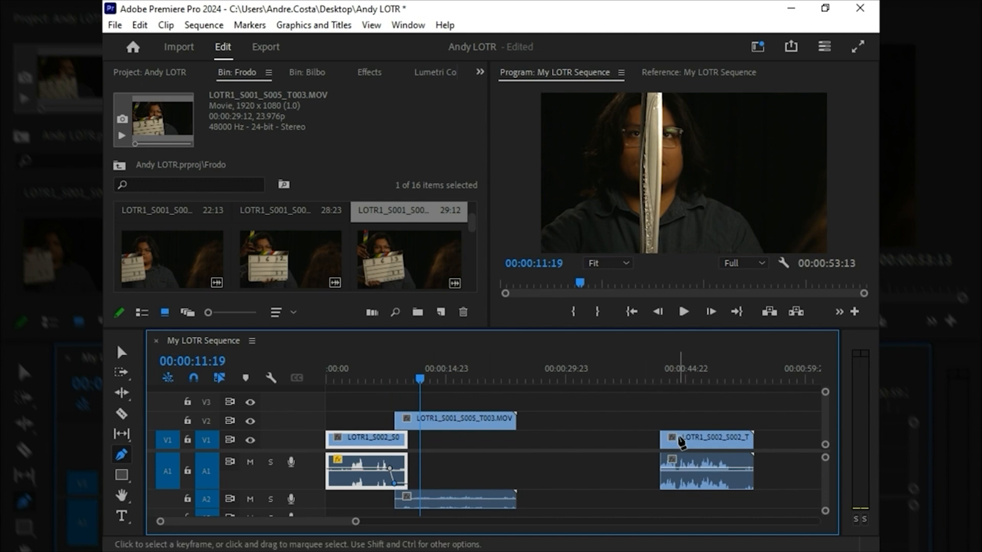
Step: Move the second Bilbo clip on V1 to start at 00:00:11:19, beneath the Frodo clip
{"action": "key", "text": "v"}
{"action": "left_click", "coordinate": [681, 440]}
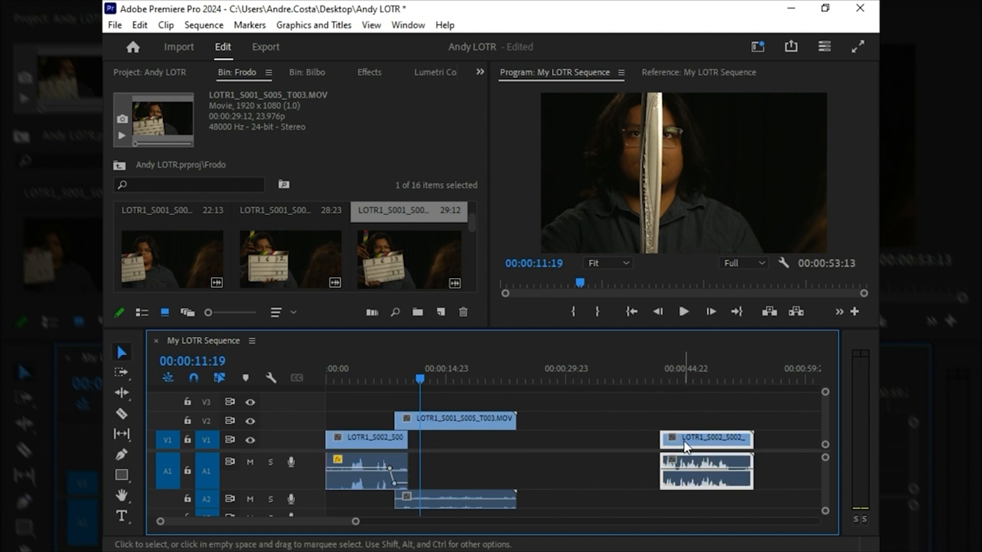
{"action": "left_click_drag", "start_coordinate": [685, 447], "coordinate": [452, 444]}
{"action": "left_click_drag", "start_coordinate": [447, 442], "coordinate": [444, 443]}
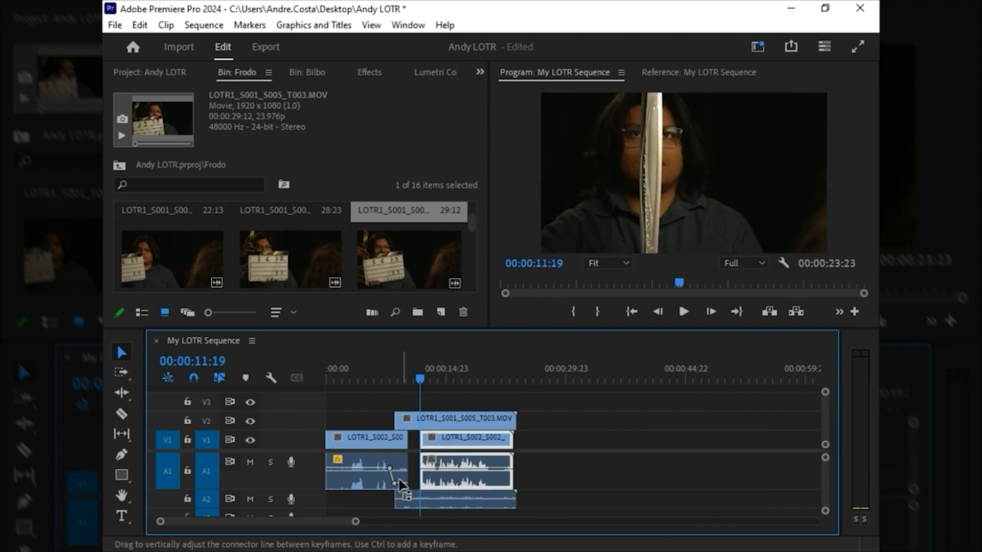
Step: Enlarge track A2 and lower the Frodo clip's audio around 00:00:11:19 with two Pen tool volume keyframes
{"action": "left_click_drag", "start_coordinate": [303, 490], "coordinate": [314, 509]}
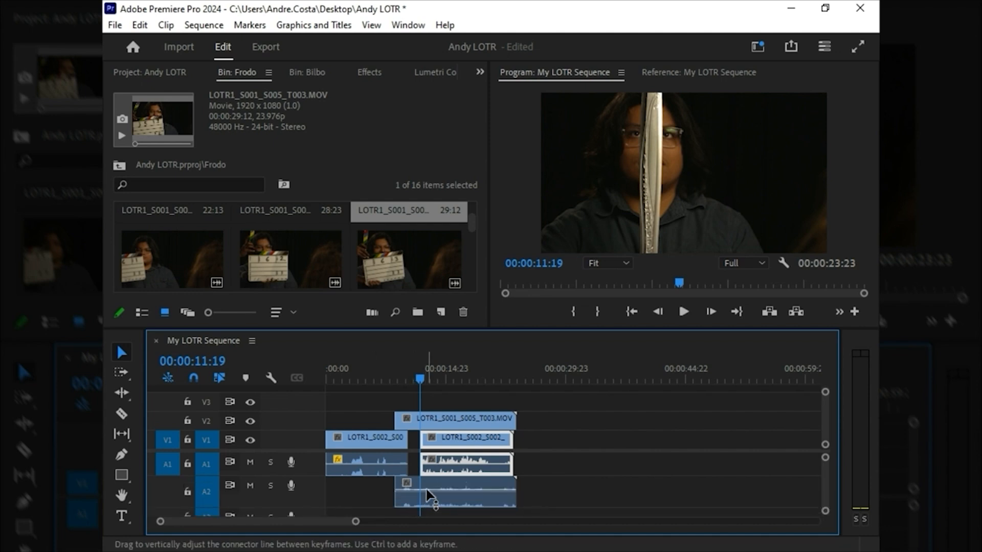
{"action": "key", "text": "p"}
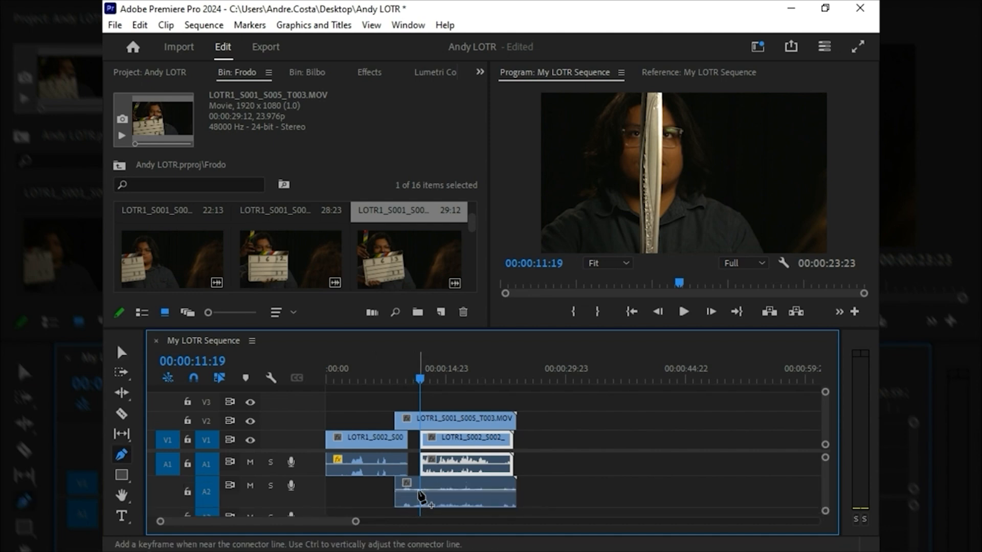
{"action": "left_click", "coordinate": [415, 491]}
{"action": "left_click_drag", "start_coordinate": [424, 491], "coordinate": [423, 502]}
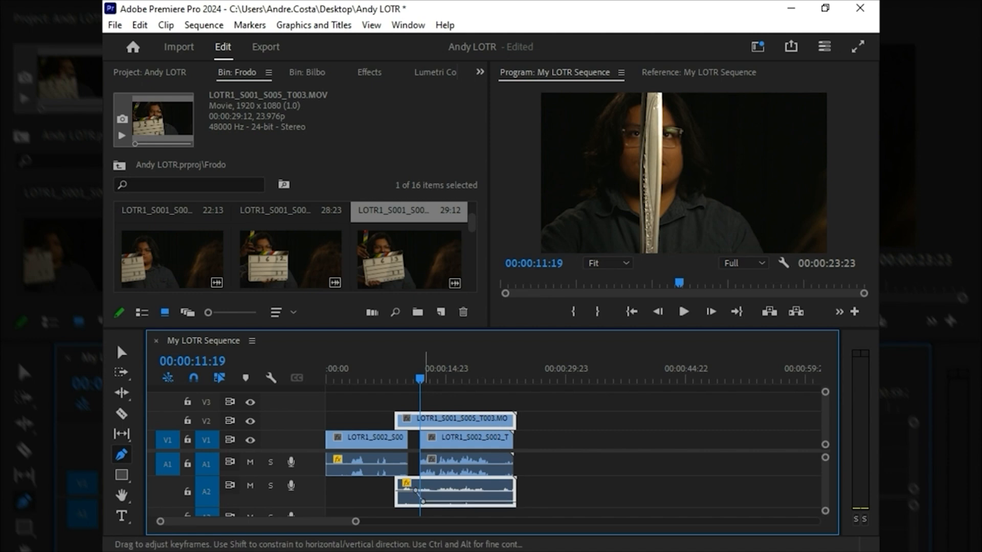
Step: Play the sequence from the Frodo clip's start to check the audio as the second Bilbo clip begins
{"action": "left_click", "coordinate": [393, 378]}
{"action": "key", "text": "space"}
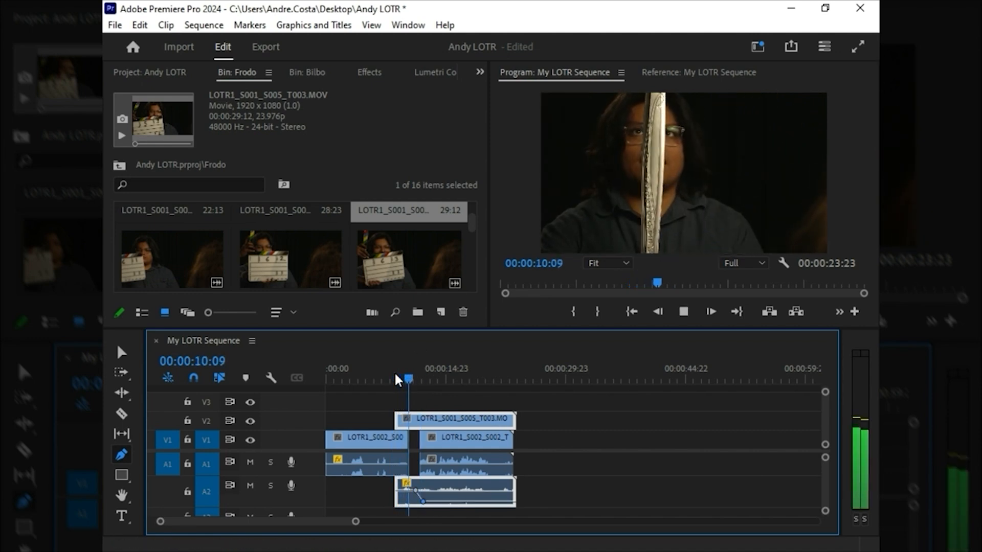
{"action": "key", "text": "space"}
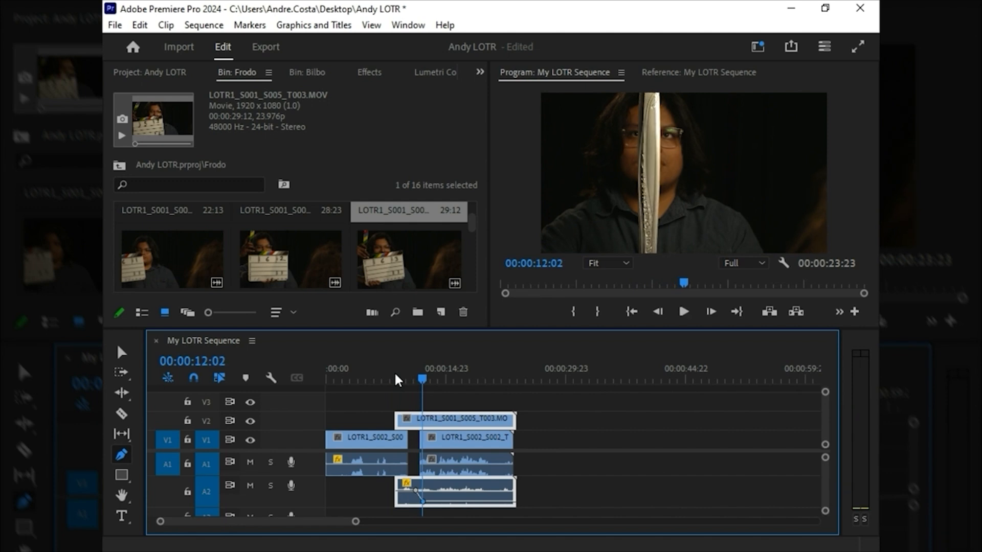
Step: Shift the Frodo audio fade slightly earlier and move the second Bilbo clip on V1 to start where the fade ends
{"action": "key", "text": "="}
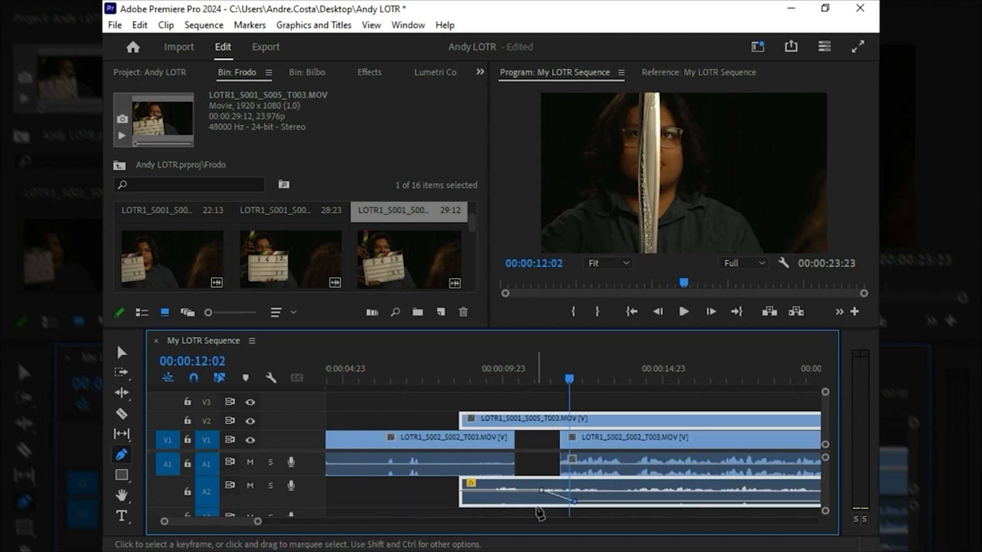
{"action": "mouse_move", "coordinate": [542, 490]}
{"action": "left_mouse_down"}
{"action": "mouse_move", "coordinate": [527, 491]}
{"action": "mouse_move", "coordinate": [557, 502]}
{"action": "mouse_move", "coordinate": [535, 501]}
{"action": "left_mouse_up"}
{"action": "key", "text": "v"}
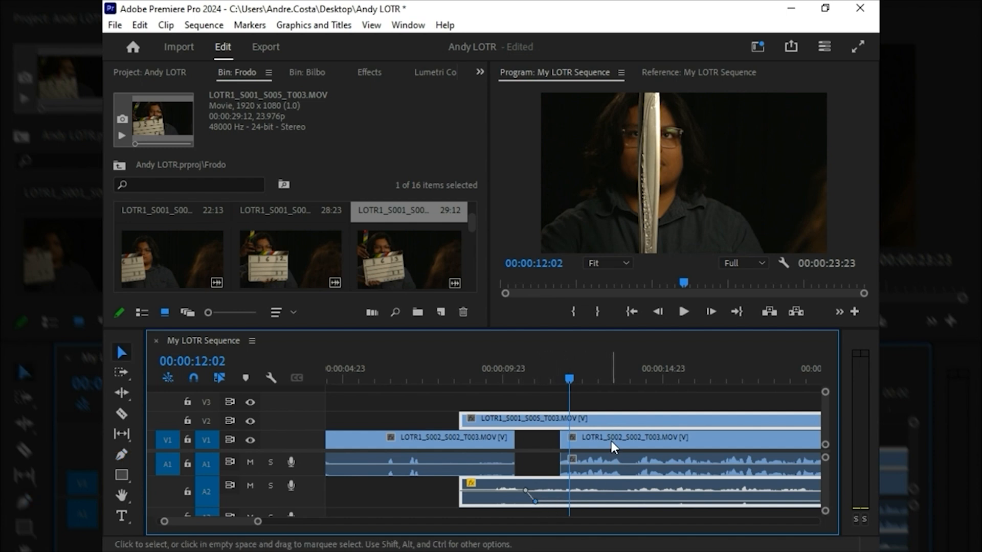
{"action": "left_click_drag", "start_coordinate": [614, 448], "coordinate": [596, 446]}
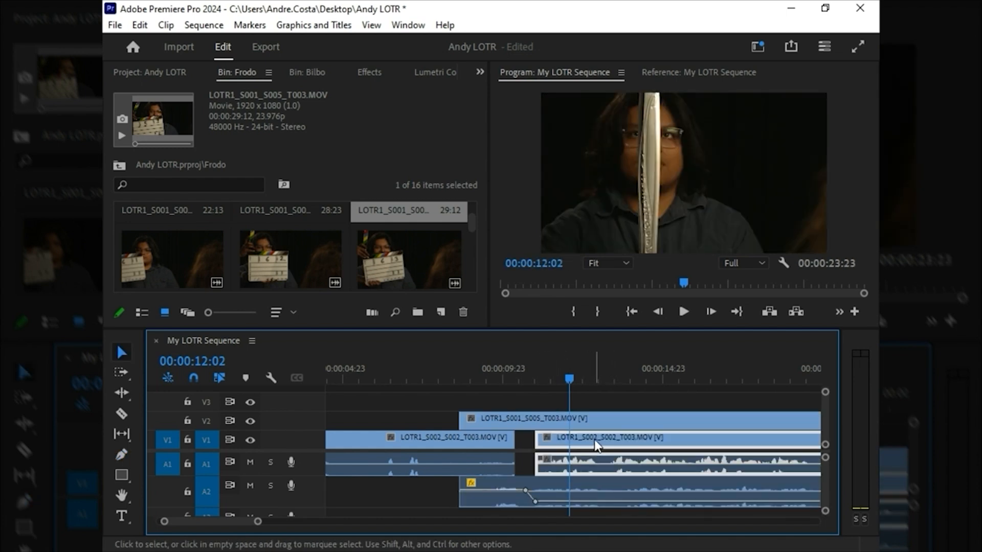
Step: Play the sequence from just before the Frodo clip through the adjusted audio fade into the second Bilbo clip
{"action": "left_click", "coordinate": [448, 365]}
{"action": "key", "text": "space"}
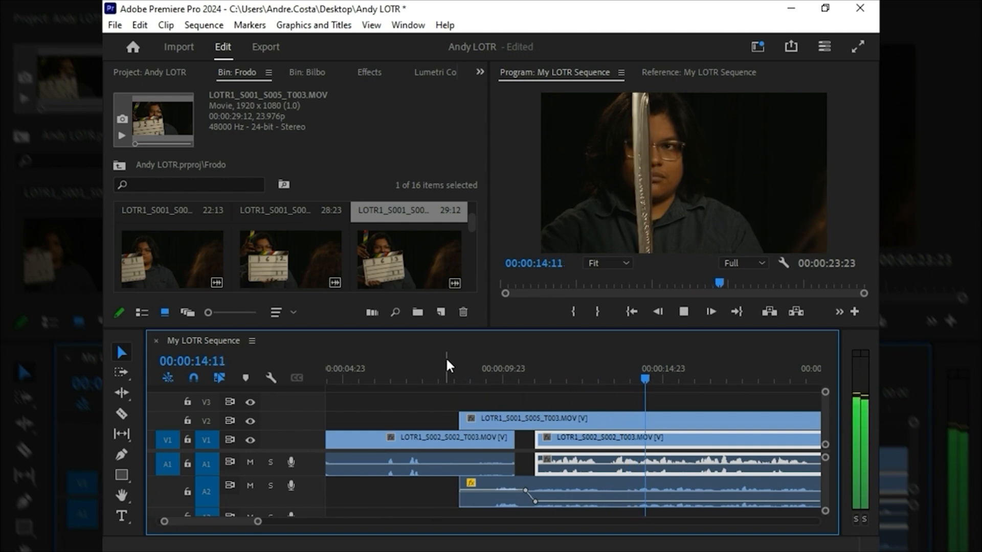
{"action": "key", "text": "space"}
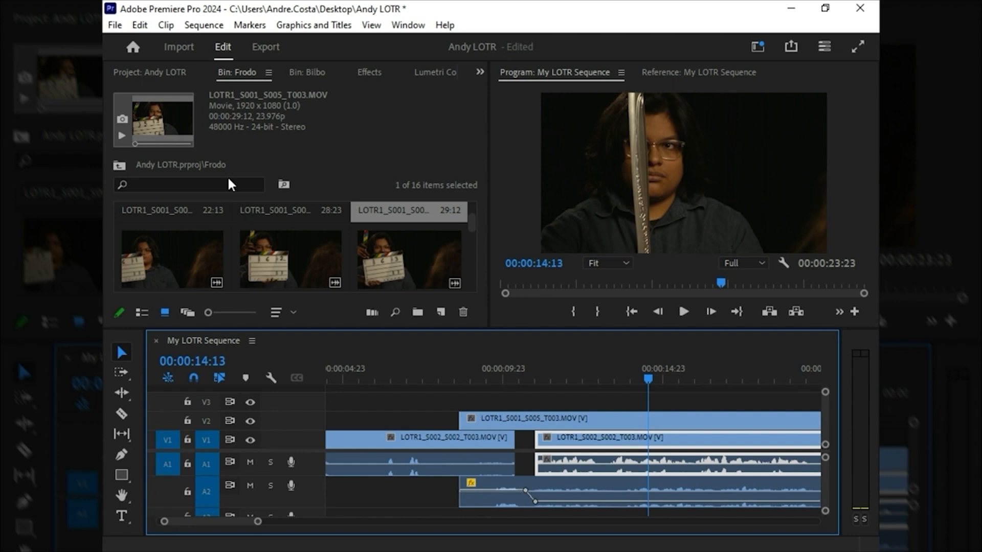
Step: Open the Bilbo bin at full size and examine its clip thumbnails for another Bilbo take
{"action": "left_click", "coordinate": [293, 77]}
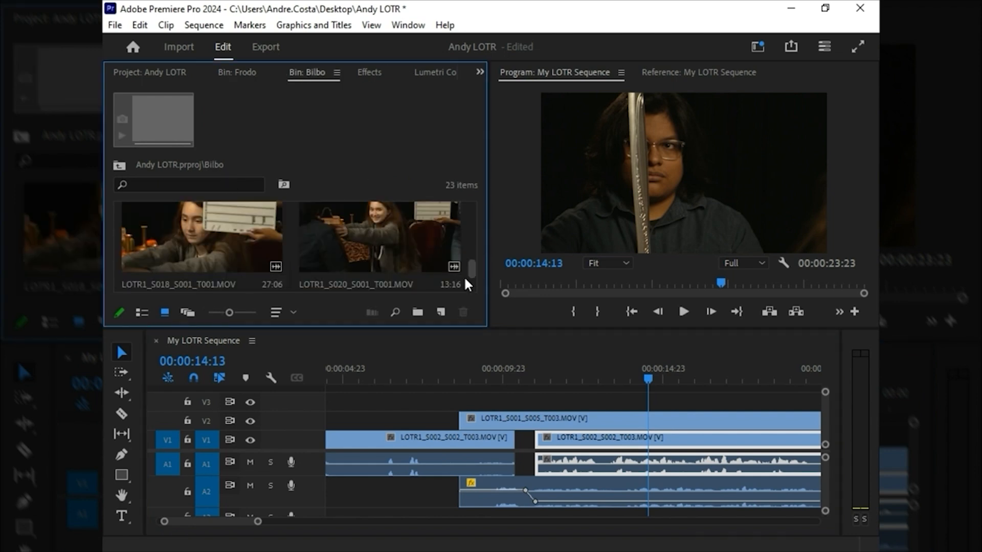
{"action": "left_click", "coordinate": [409, 264]}
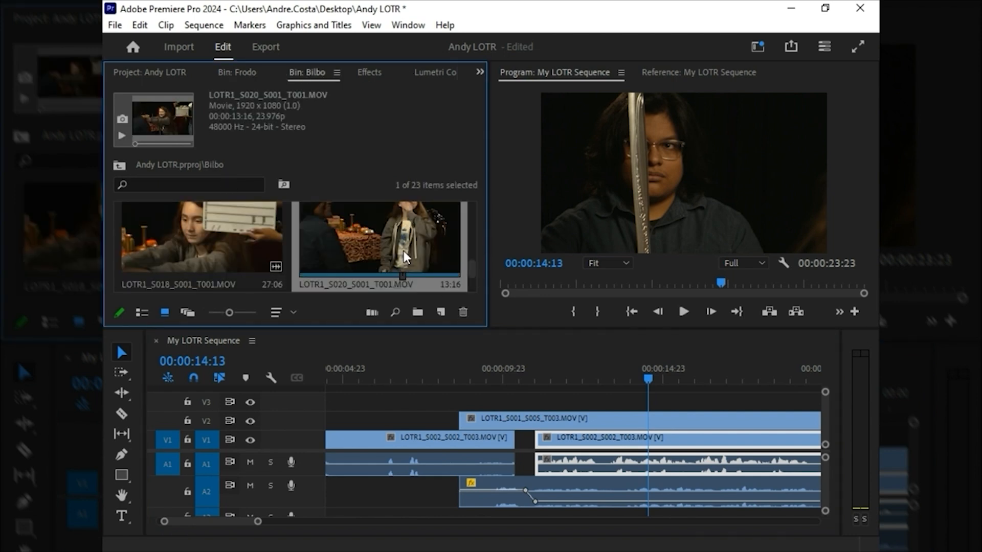
{"action": "key", "text": "grave"}
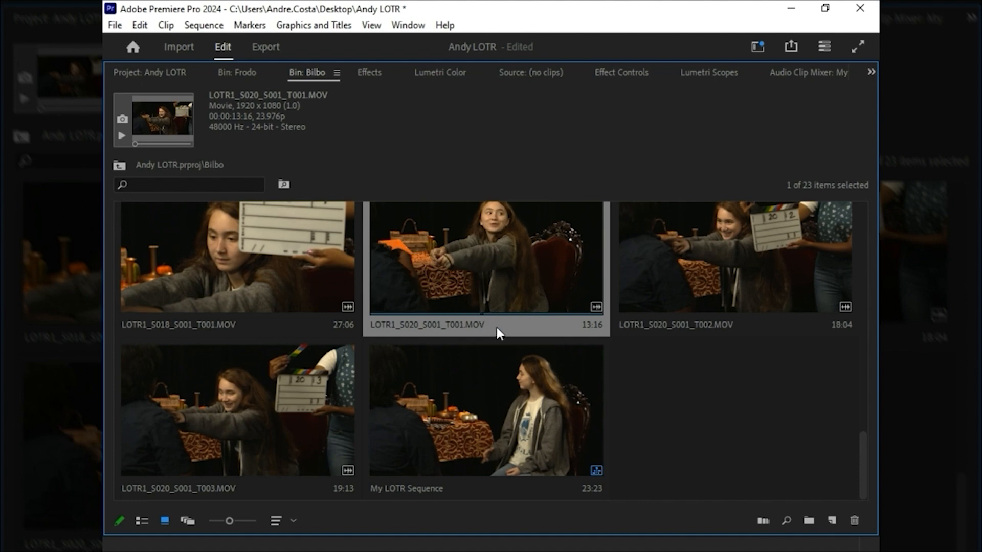
{"action": "scroll", "coordinate": [664, 332], "scroll_direction": "up", "scroll_amount": 5}
{"action": "scroll", "coordinate": [716, 343], "scroll_direction": "up", "scroll_amount": 2}
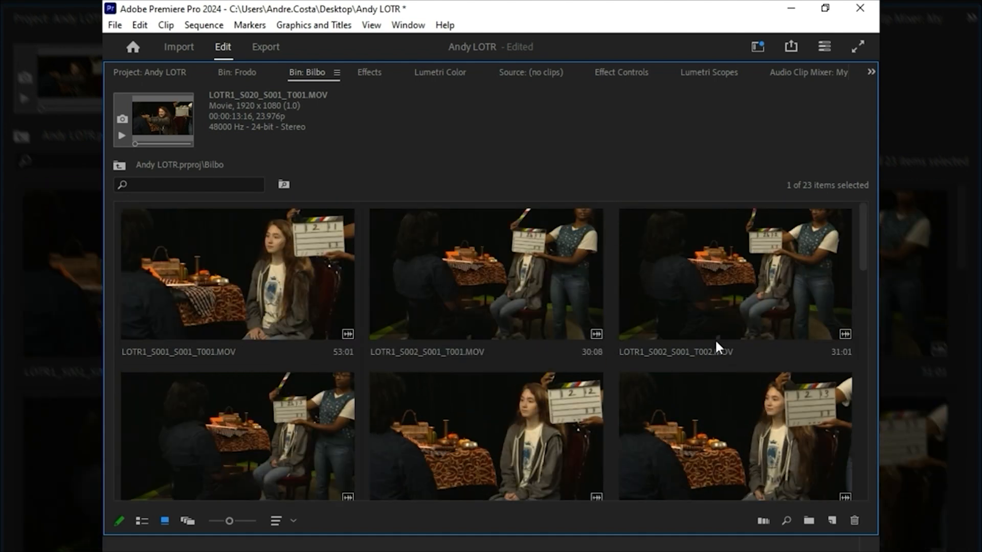
{"action": "scroll", "coordinate": [488, 407], "scroll_direction": "down", "scroll_amount": 2}
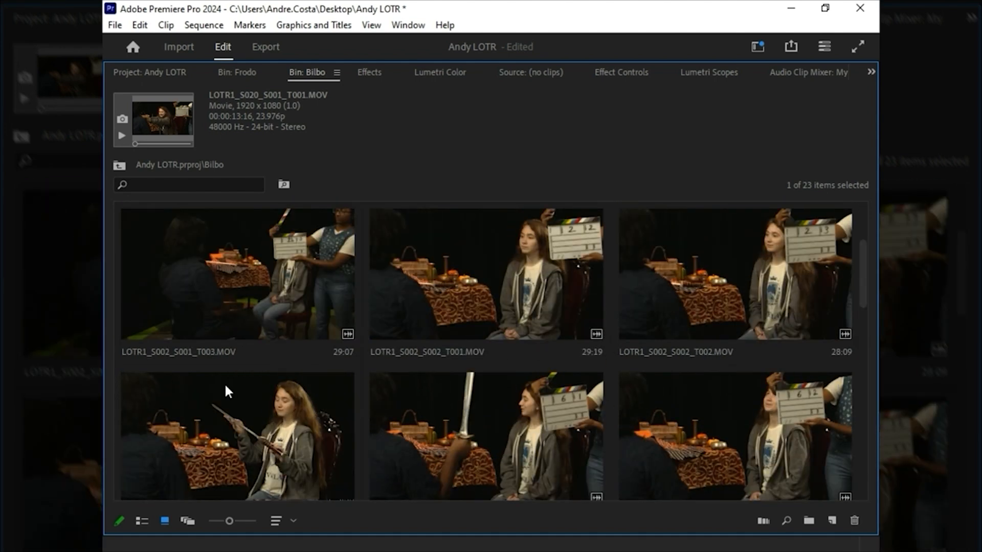
{"action": "scroll", "coordinate": [781, 371], "scroll_direction": "down", "scroll_amount": 2}
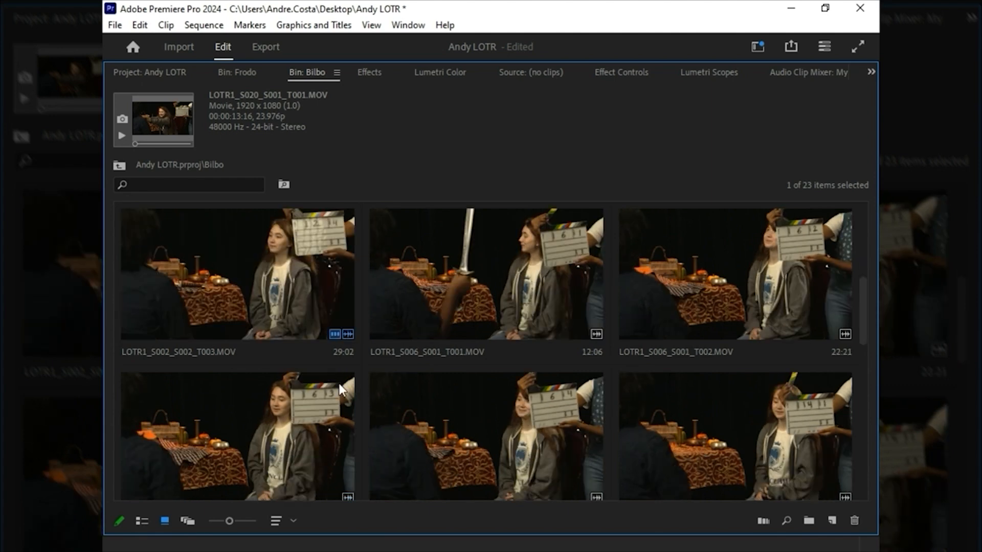
{"action": "scroll", "coordinate": [275, 400], "scroll_direction": "down", "scroll_amount": 2}
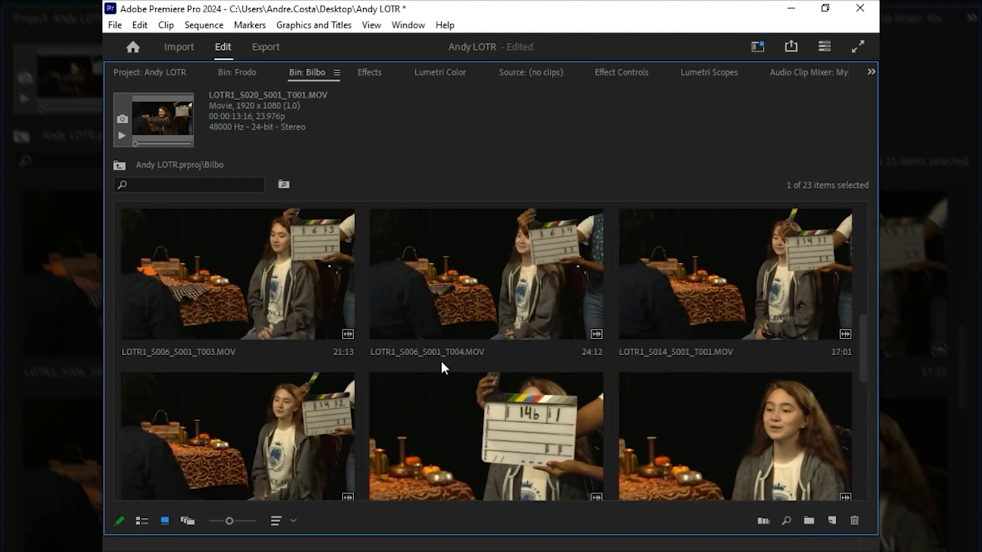
{"action": "left_click", "coordinate": [458, 297]}
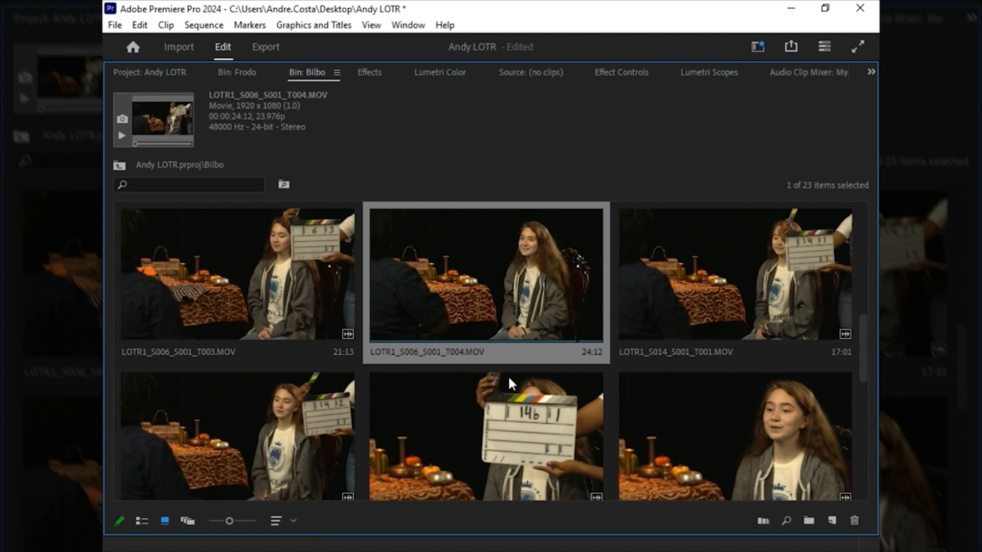
{"action": "scroll", "coordinate": [507, 375], "scroll_direction": "down", "scroll_amount": 2}
{"action": "scroll", "coordinate": [516, 419], "scroll_direction": "down", "scroll_amount": 2}
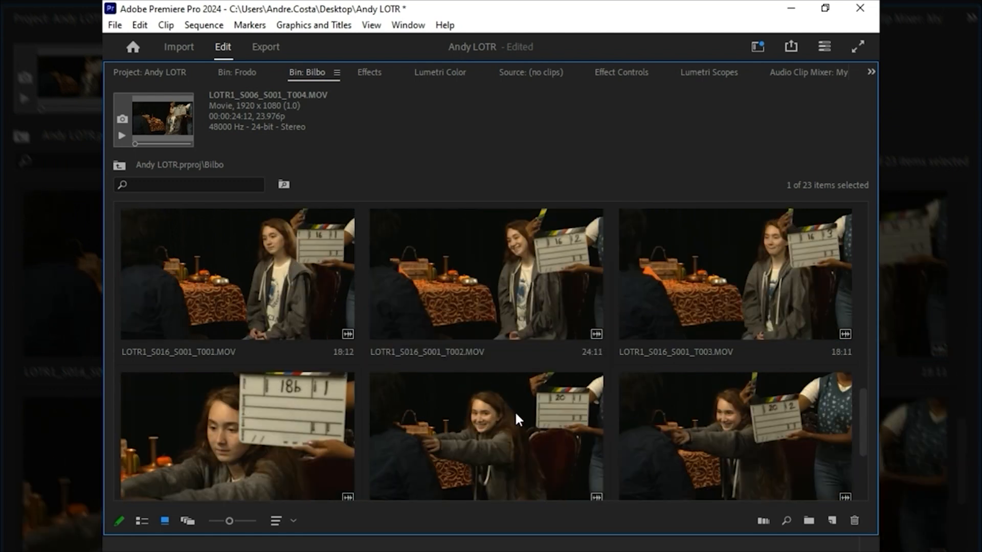
{"action": "scroll", "coordinate": [334, 346], "scroll_direction": "up", "scroll_amount": 6}
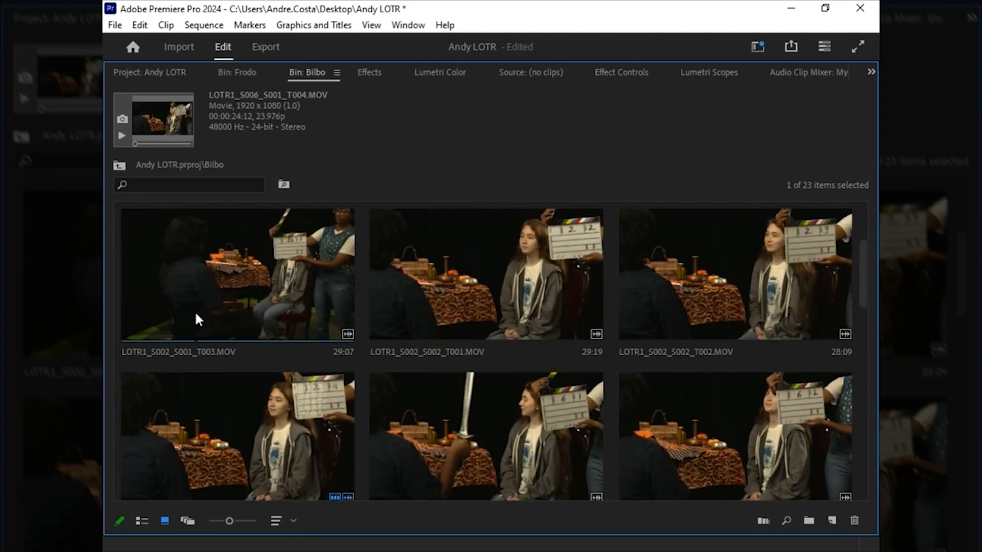
Step: Preview LOTR1_S002_S002_T001.MOV in the Bilbo bin from near its beginning
{"action": "left_click", "coordinate": [459, 304]}
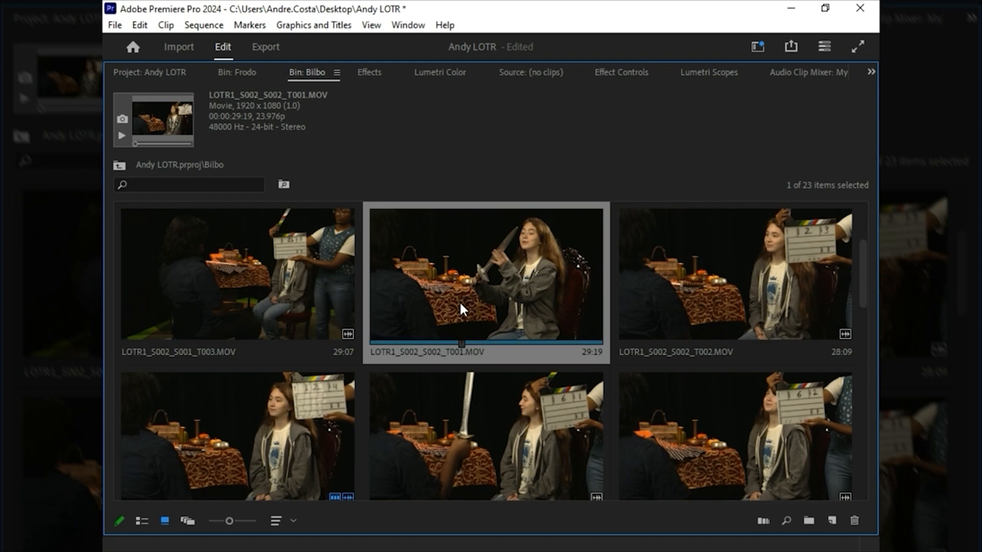
{"action": "left_click", "coordinate": [385, 342]}
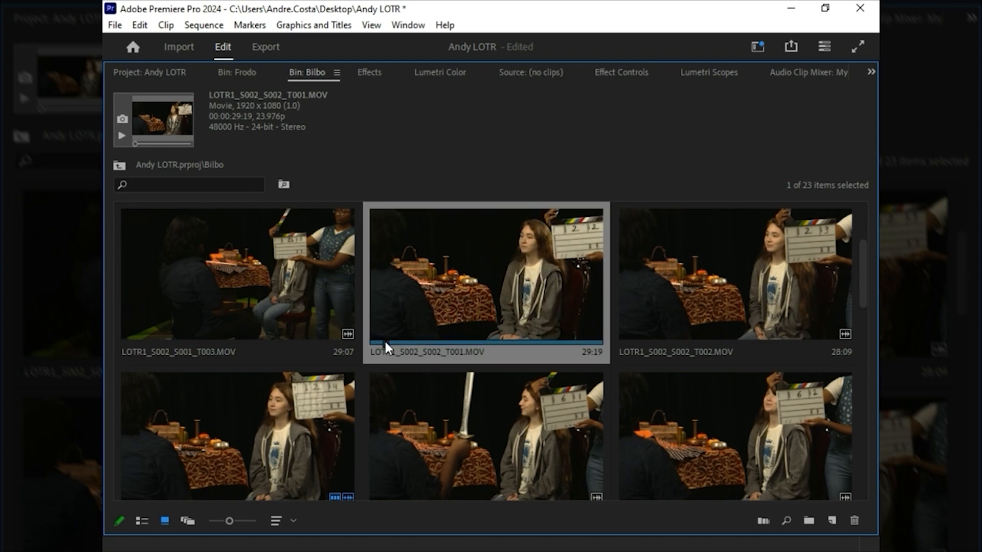
{"action": "key", "text": "space"}
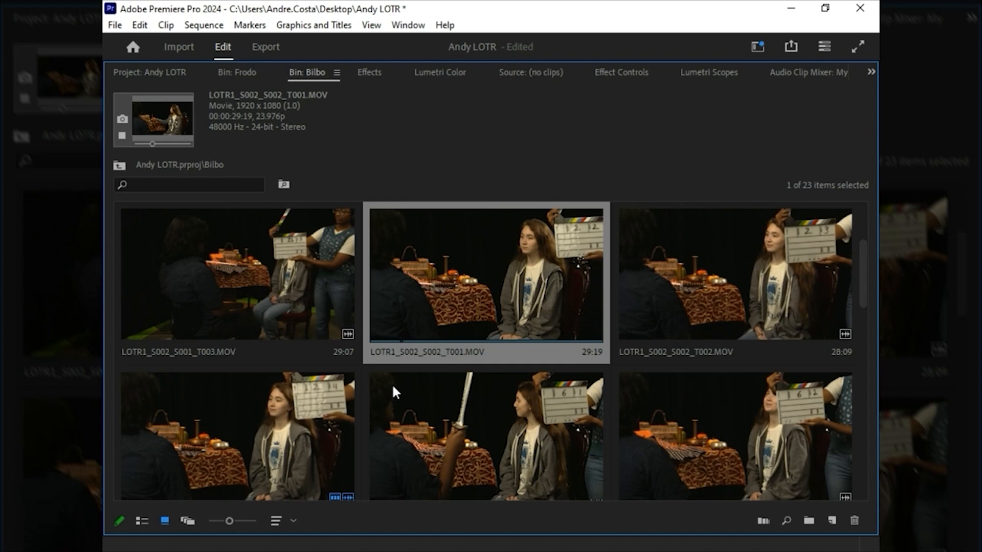
Step: Open LOTR1_S002_S002_T001.MOV in the Source Monitor and play it from 01:01:04:22 through the sword handover
{"action": "double_click", "coordinate": [417, 315]}
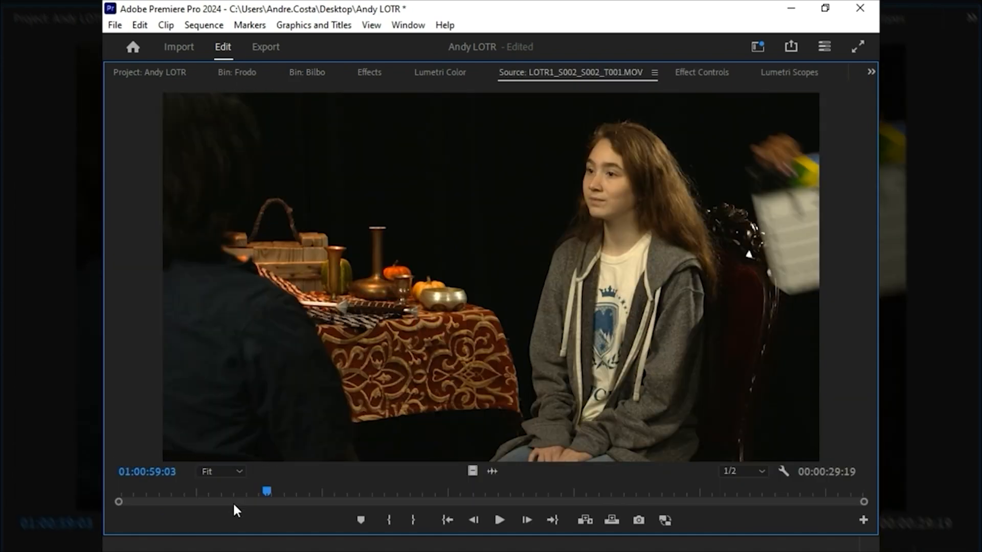
{"action": "left_click_drag", "start_coordinate": [266, 491], "coordinate": [413, 491]}
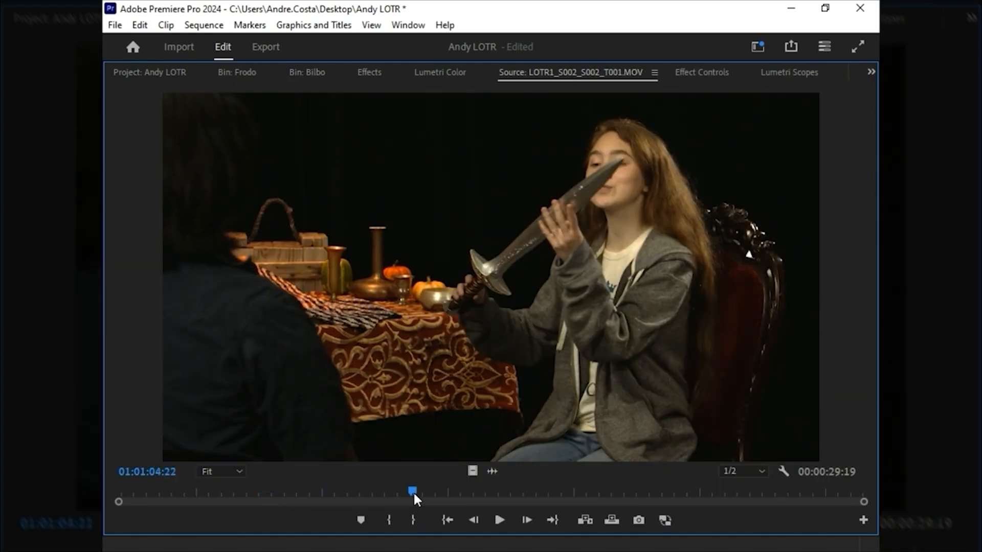
{"action": "key", "text": "space"}
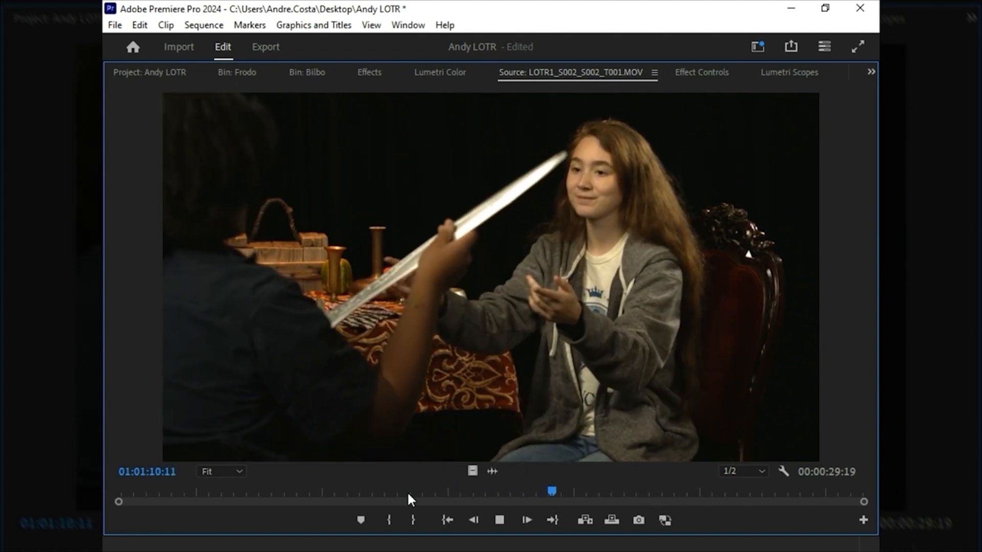
{"action": "key", "text": "space"}
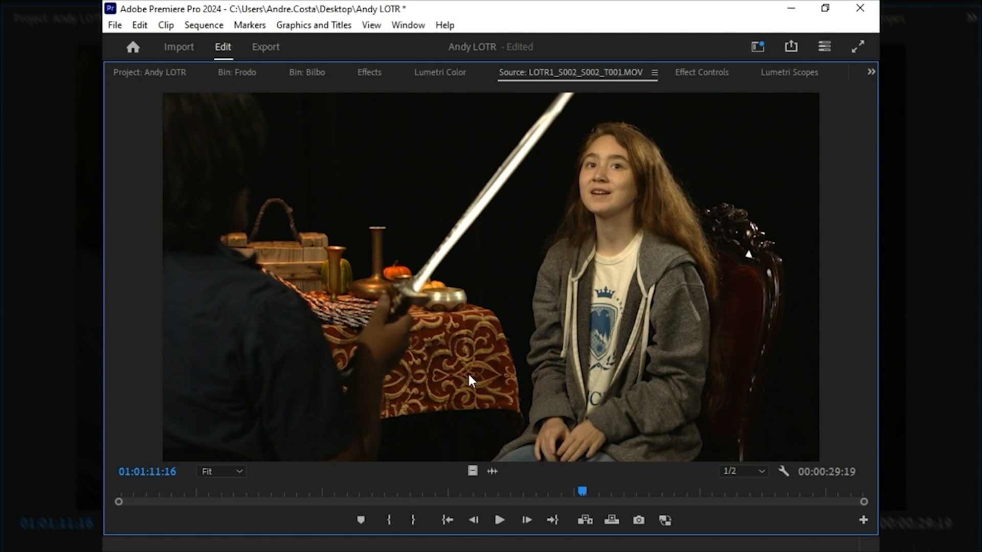
Step: Restore the normal workspace layout and play the sequence from 00:00:08:11, just before the Frodo clip
{"action": "left_click", "coordinate": [163, 73]}
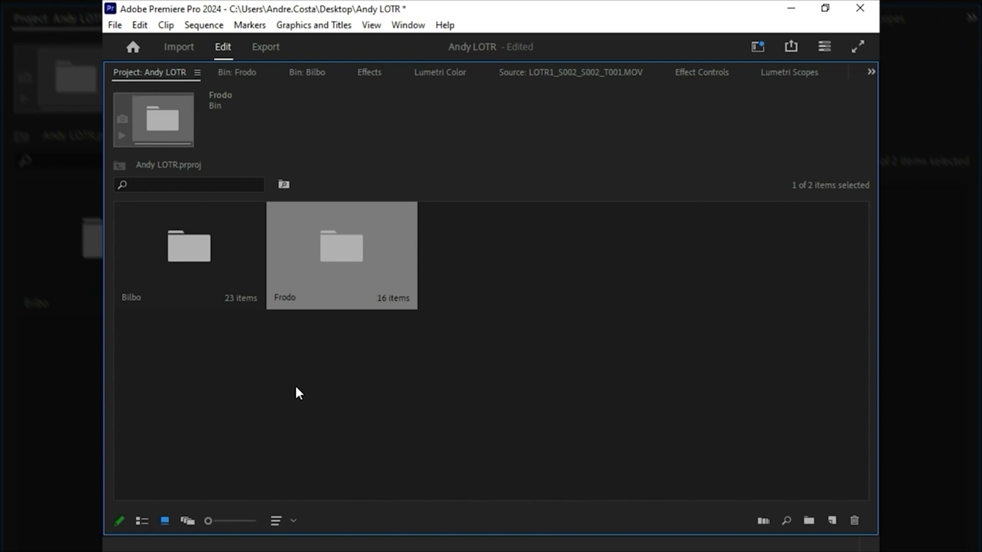
{"action": "key", "text": "grave"}
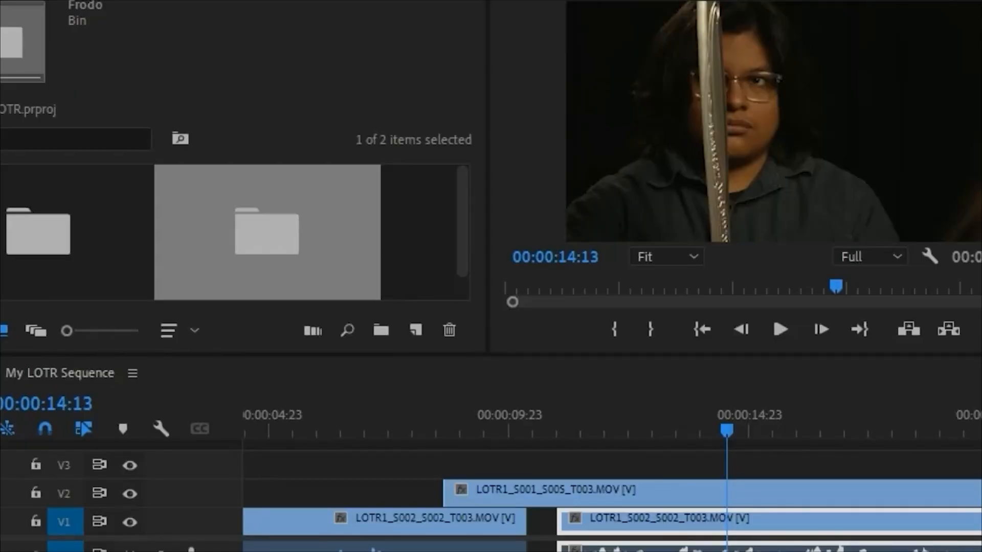
{"action": "left_click", "coordinate": [527, 429]}
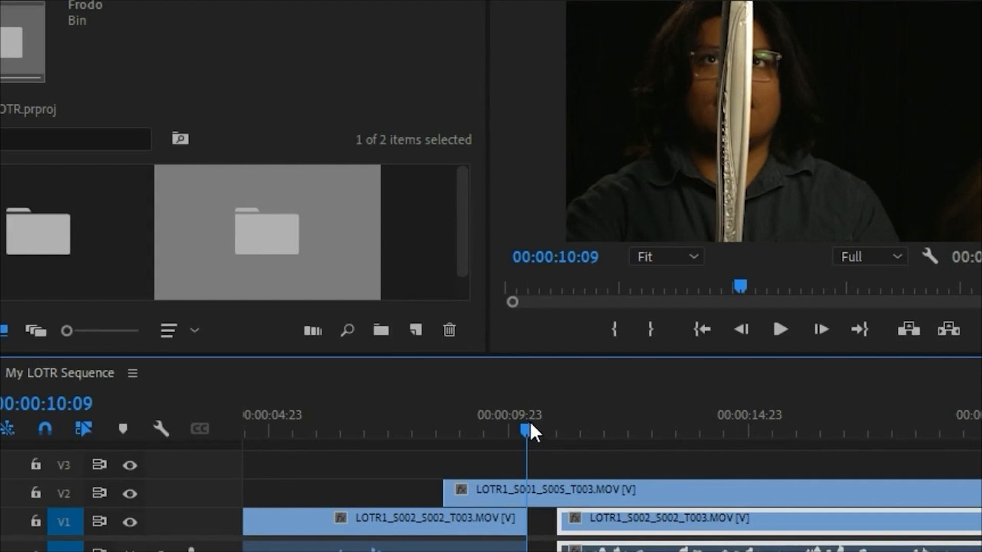
{"action": "left_click_drag", "start_coordinate": [531, 427], "coordinate": [597, 427]}
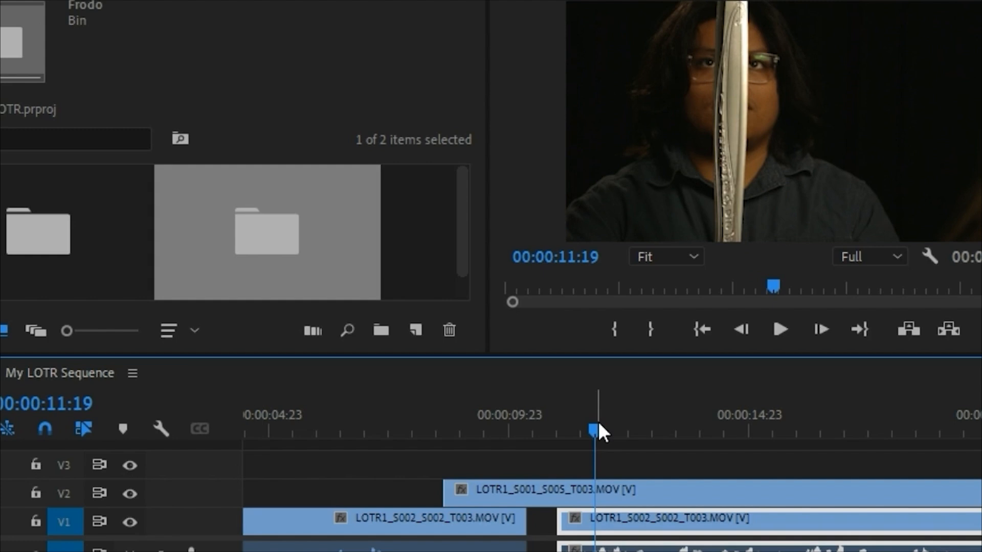
{"action": "left_click", "coordinate": [552, 416]}
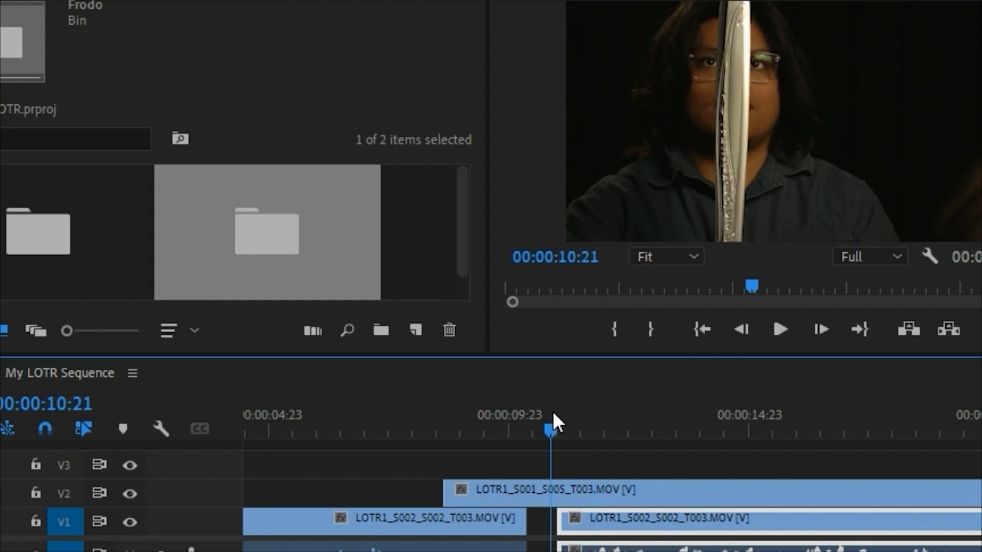
{"action": "left_click", "coordinate": [434, 428]}
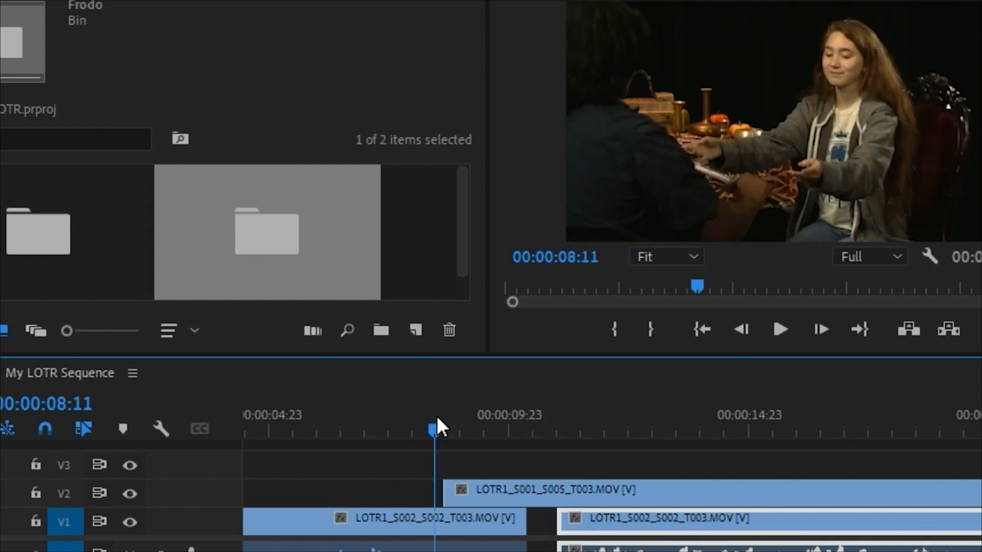
{"action": "key", "text": "space"}
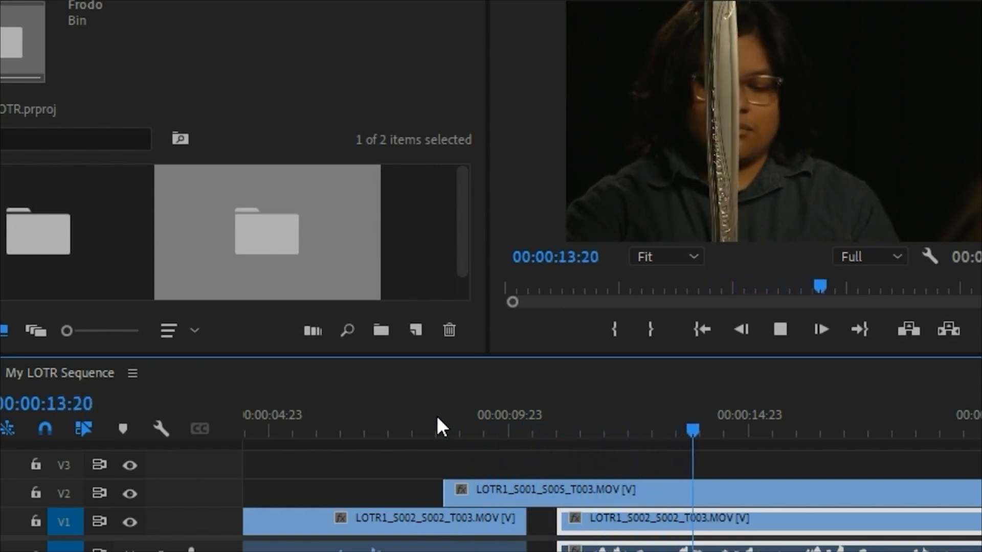
{"action": "key", "text": "space"}
Step: Split the Frodo clip on V2 at 00:00:13:03 and delete the portion after the cut
{"action": "left_click", "coordinate": [527, 430]}
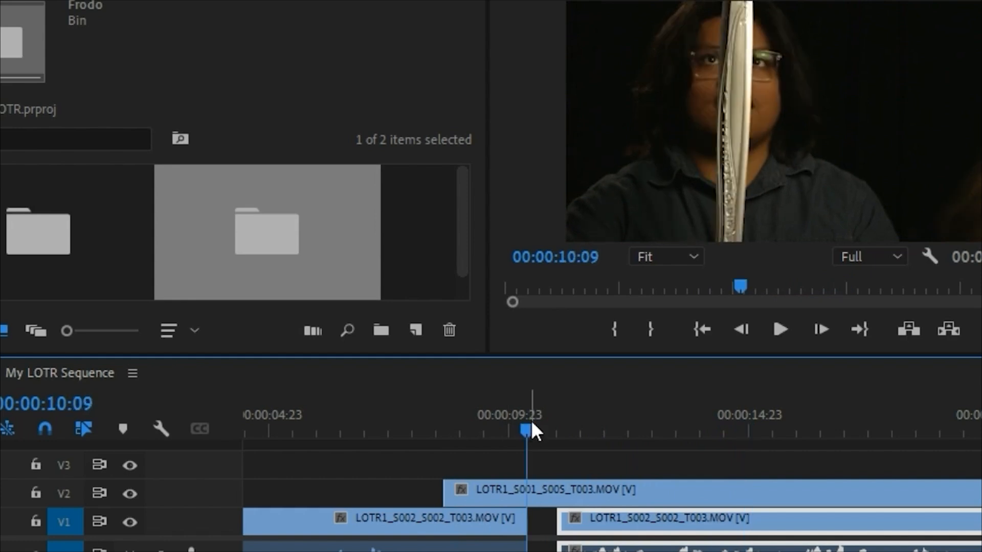
{"action": "key", "text": "space"}
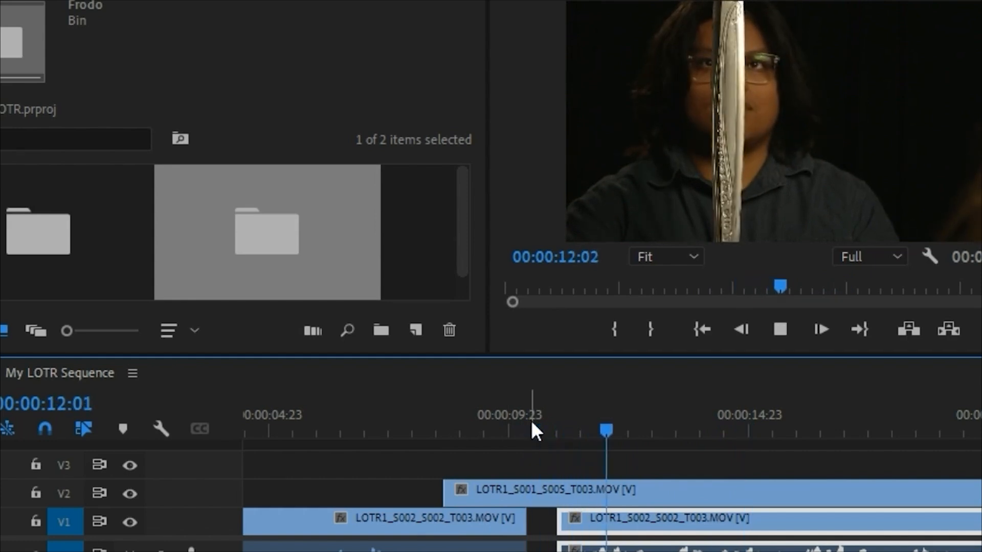
{"action": "key", "text": "space"}
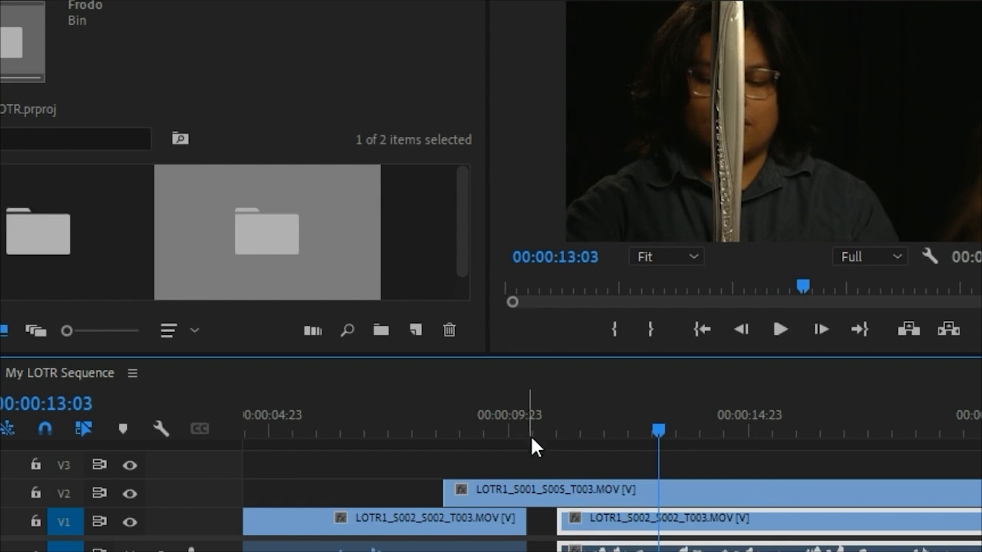
{"action": "key", "text": "c"}
{"action": "left_click", "coordinate": [659, 489]}
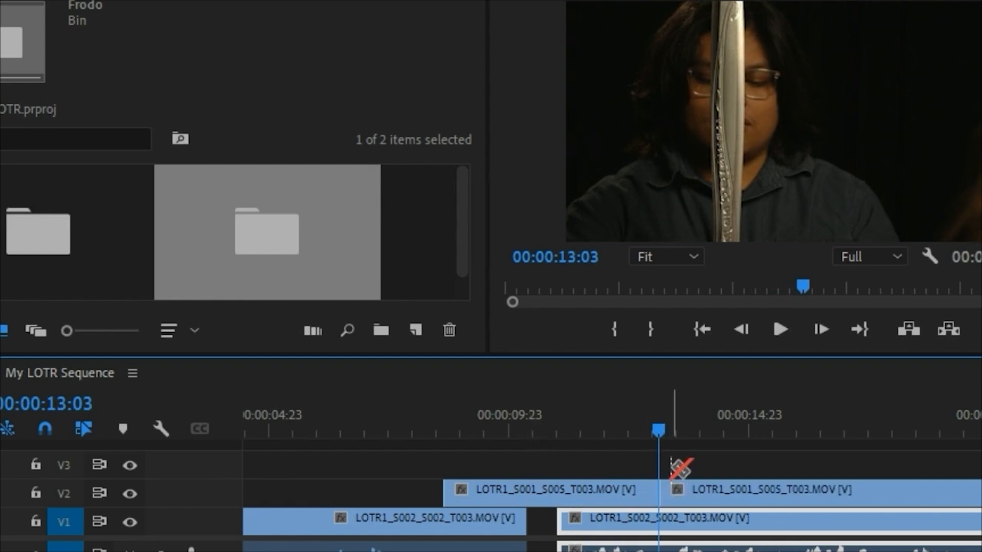
{"action": "key", "text": "minus"}
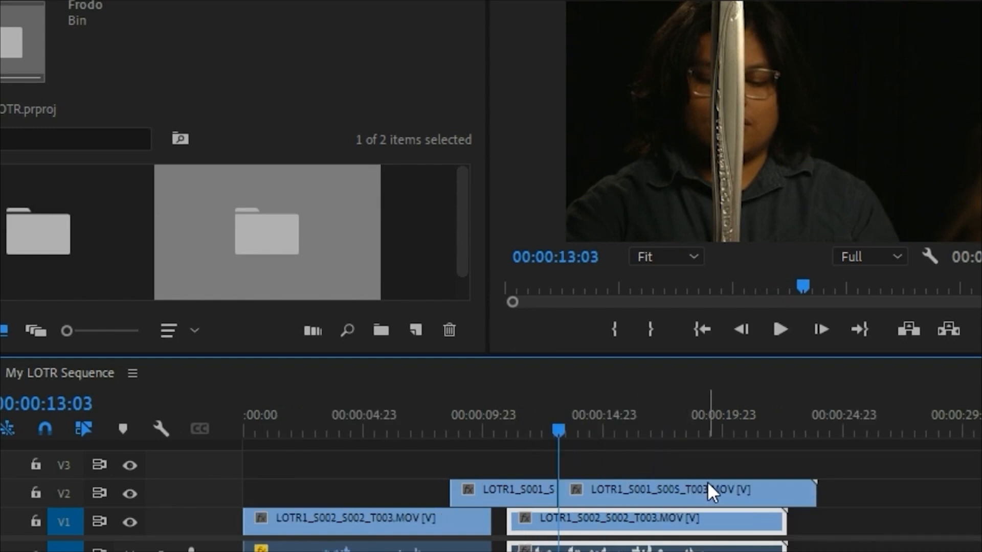
{"action": "left_click_drag", "start_coordinate": [559, 432], "coordinate": [766, 429]}
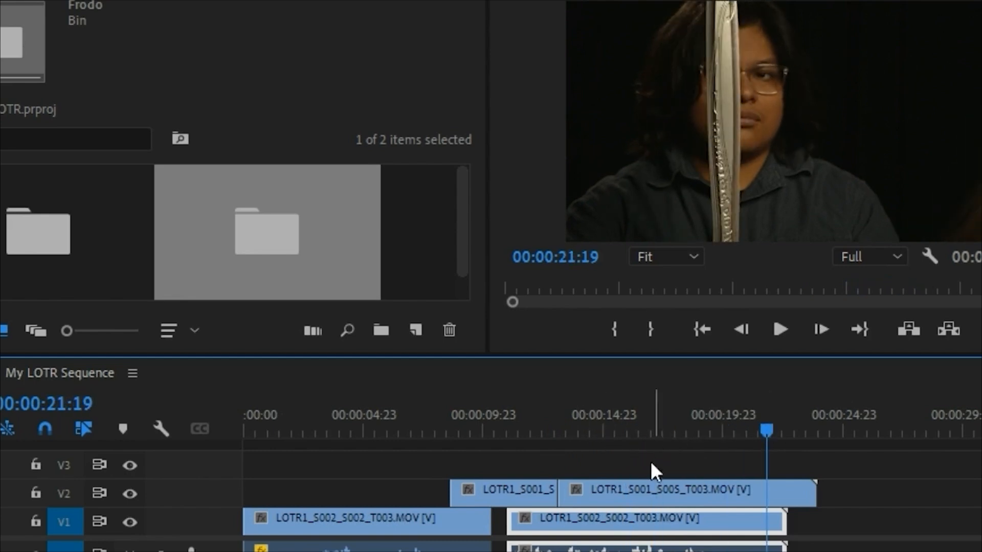
{"action": "left_click", "coordinate": [641, 485]}
{"action": "key", "text": "Delete"}
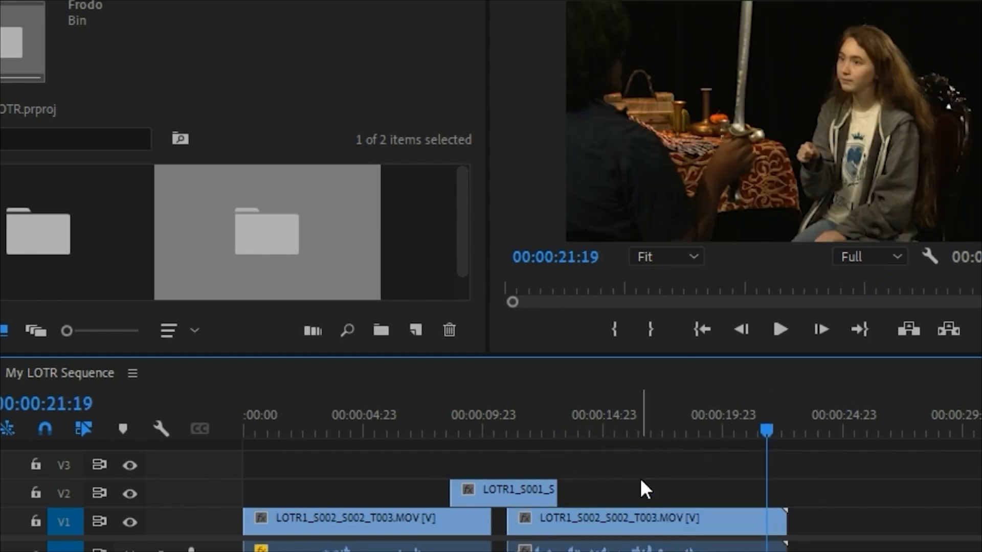
Step: Play the sequence from 00:00:11:10 and trim the end of the second Bilbo clip on V1 to 00:00:19:23
{"action": "left_click", "coordinate": [520, 412]}
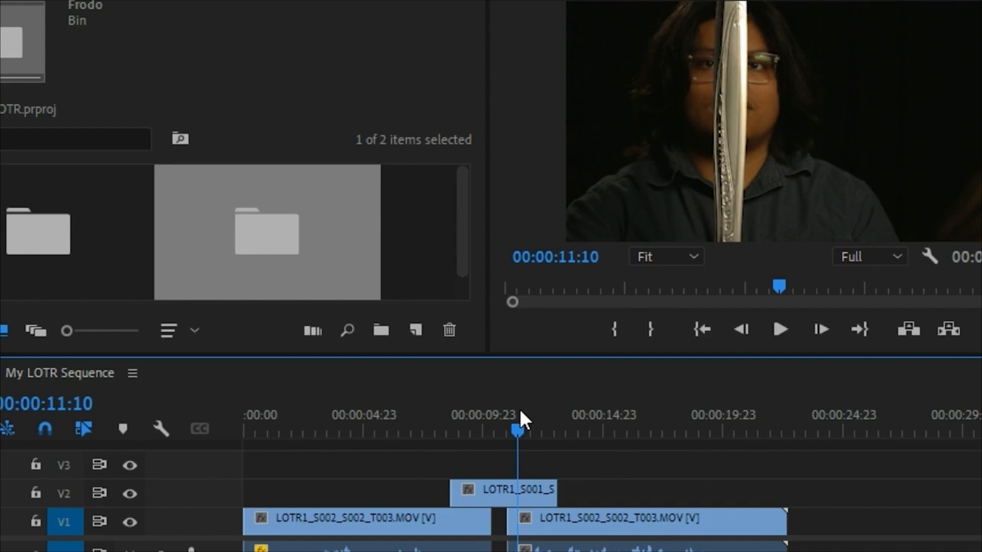
{"action": "key", "text": "space"}
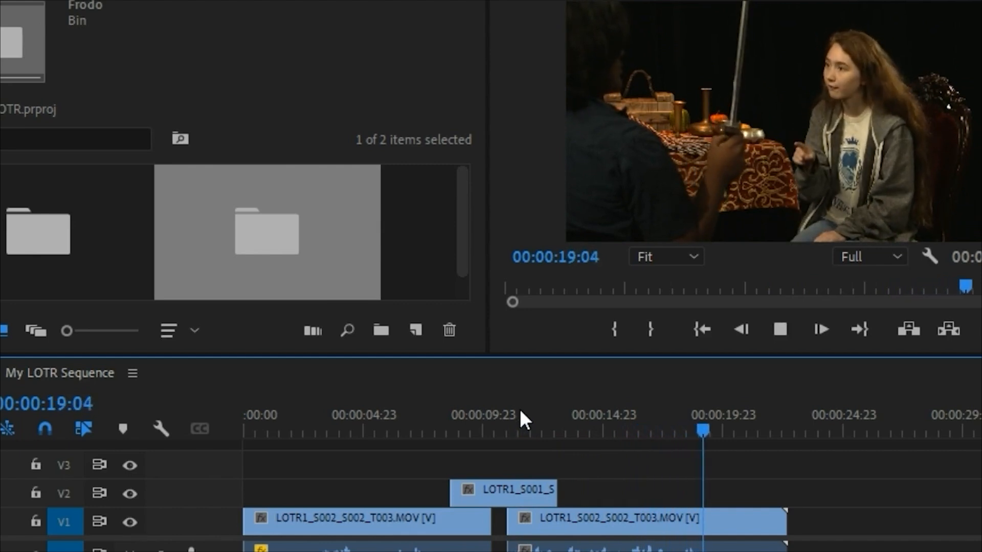
{"action": "key", "text": "space"}
{"action": "left_click_drag", "start_coordinate": [784, 520], "coordinate": [722, 519]}
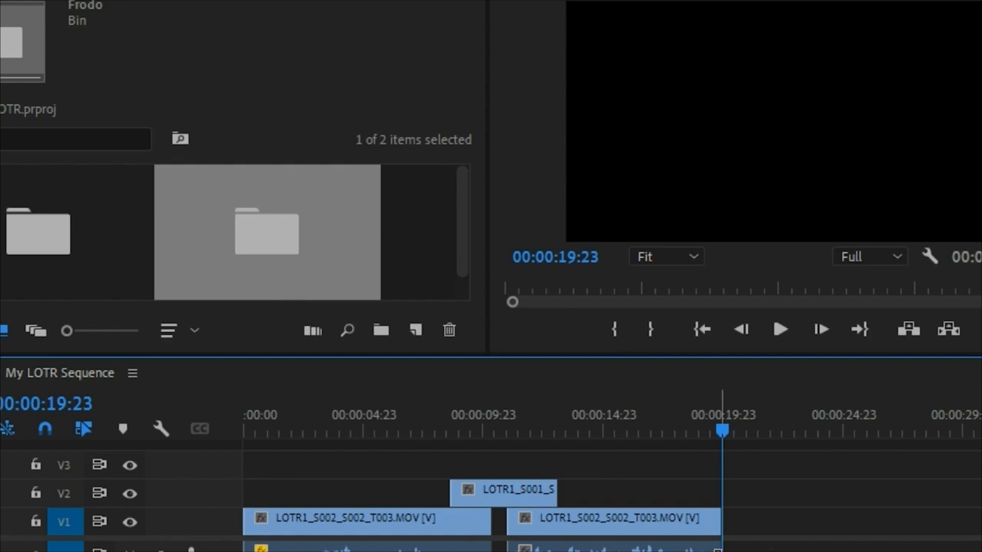
Step: Open the Frodo bin and scrub through LOTR1_S001_S005_T002.MOV in the Source Monitor
{"action": "left_click", "coordinate": [463, 211]}
{"action": "double_click", "coordinate": [254, 200]}
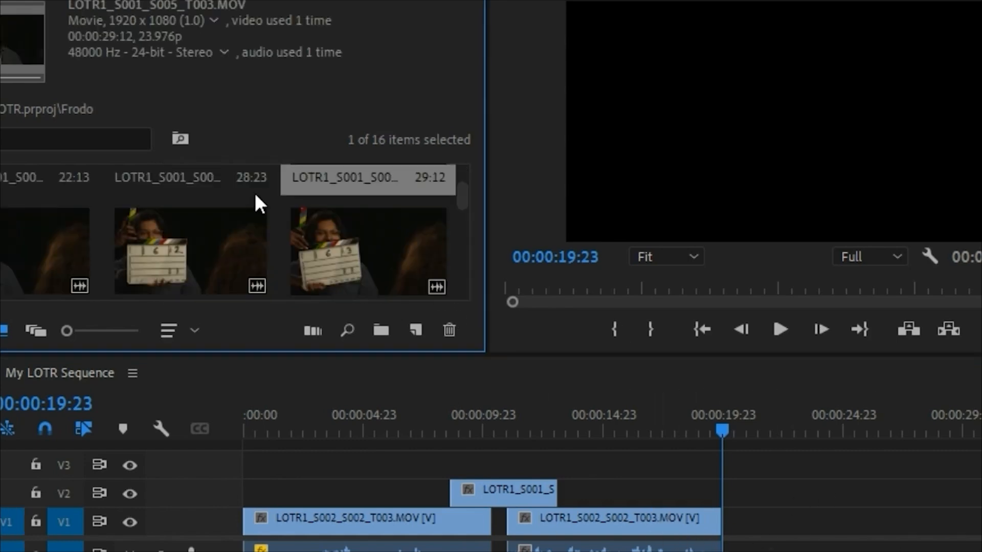
{"action": "left_click_drag", "start_coordinate": [459, 195], "coordinate": [465, 168]}
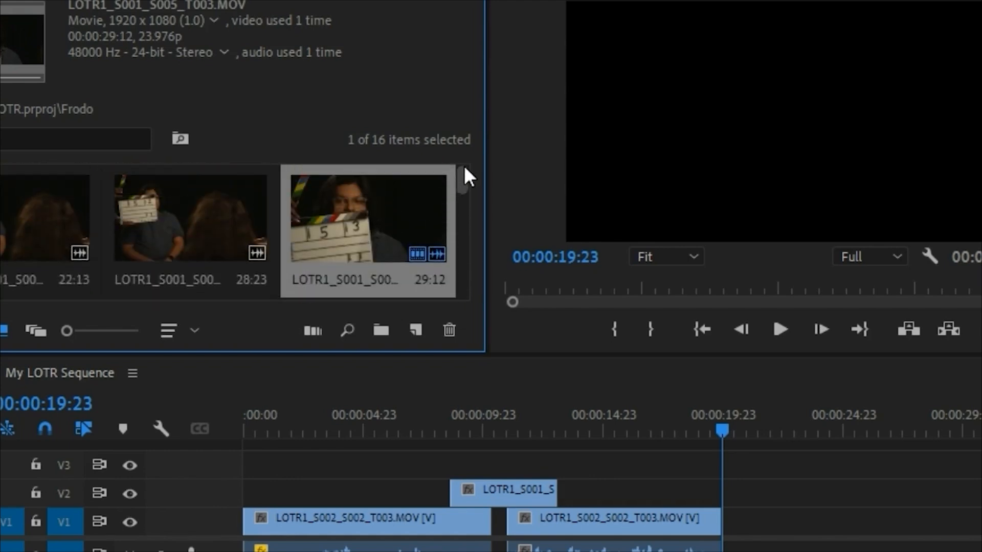
{"action": "double_click", "coordinate": [201, 226]}
{"action": "left_click_drag", "start_coordinate": [512, 286], "coordinate": [726, 284]}
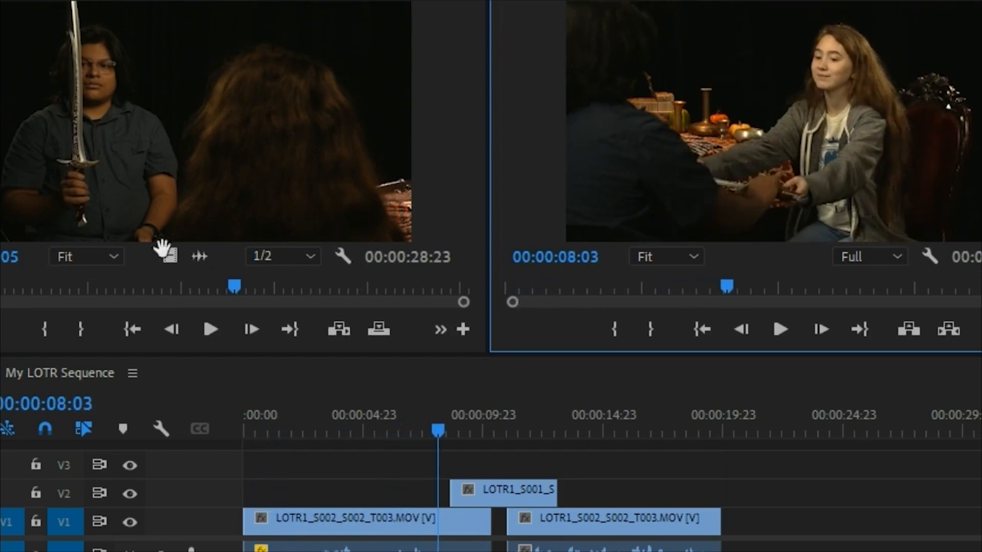
{"action": "left_click", "coordinate": [171, 177]}
{"action": "left_click_drag", "start_coordinate": [76, 287], "coordinate": [331, 285]}
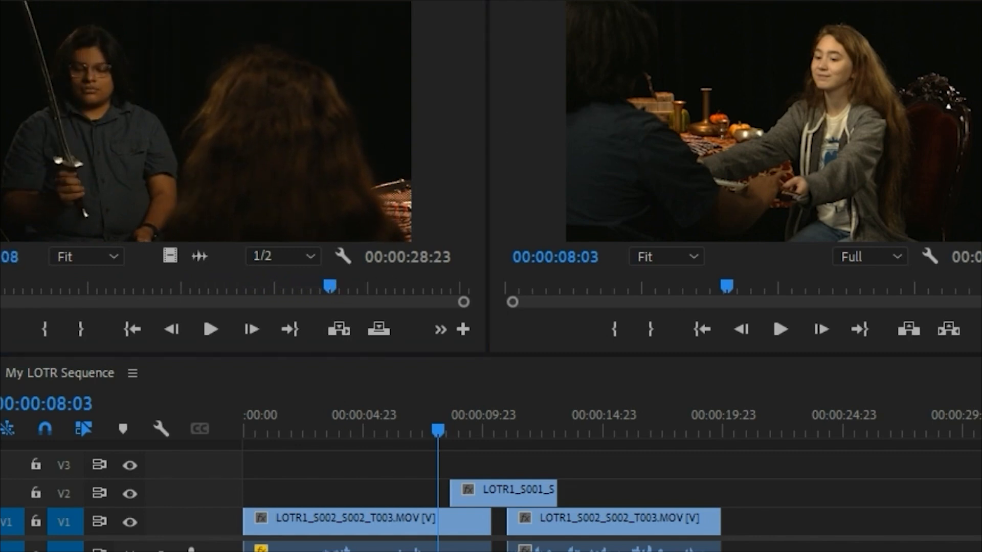
Step: Examine the clip thumbnails in the Bilbo bin and the full-size Frodo bin for the next take
{"action": "key", "text": "shift+1"}
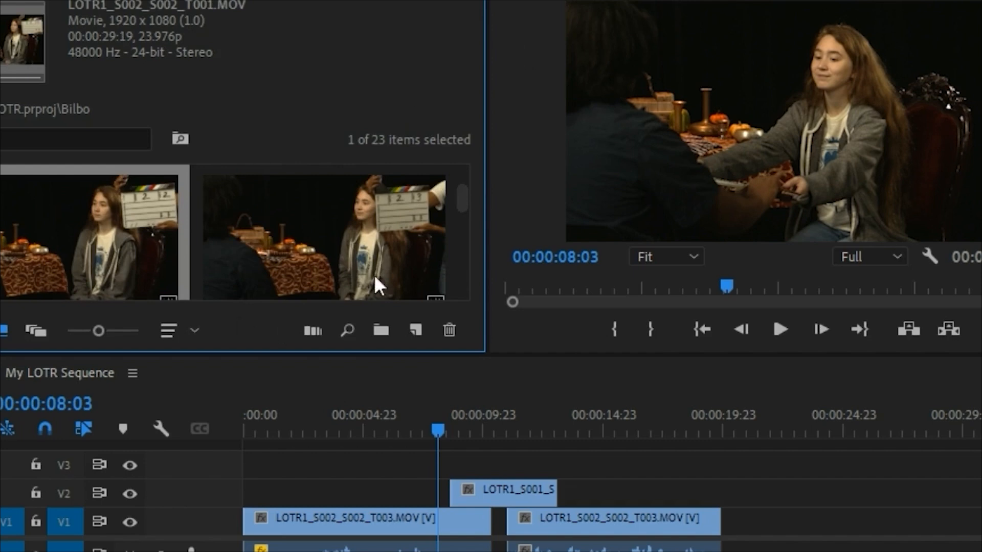
{"action": "left_click_drag", "start_coordinate": [463, 210], "coordinate": [464, 229]}
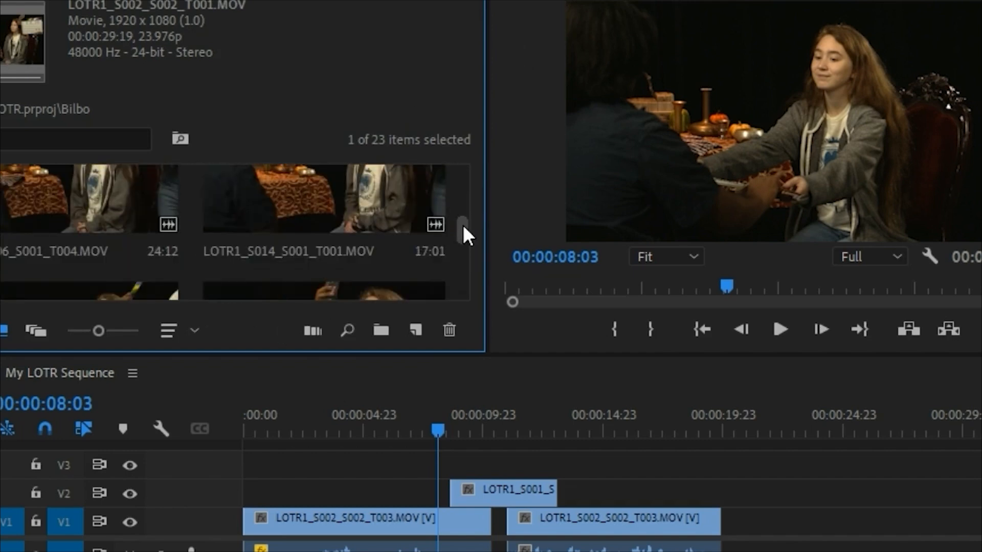
{"action": "left_click", "coordinate": [461, 1]}
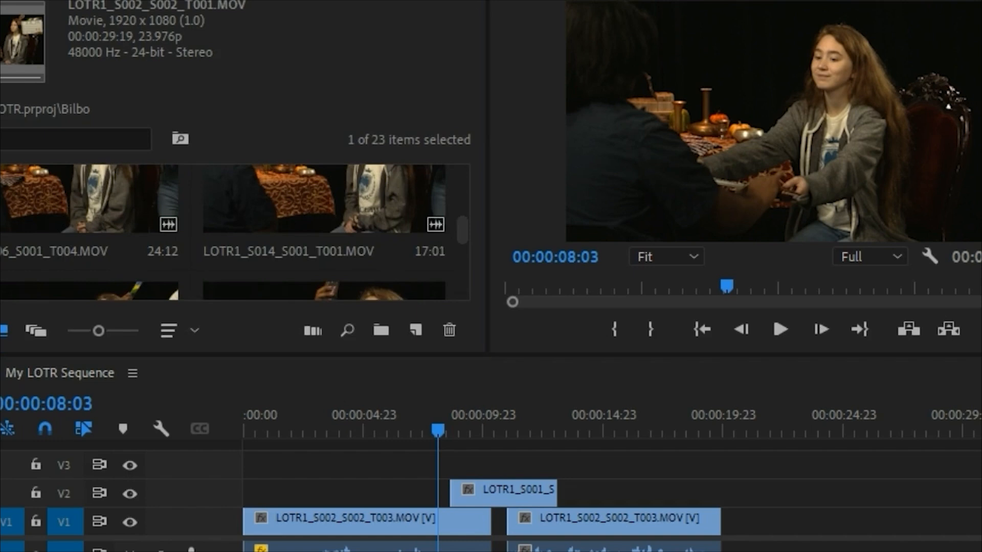
{"action": "left_click", "coordinate": [517, 26]}
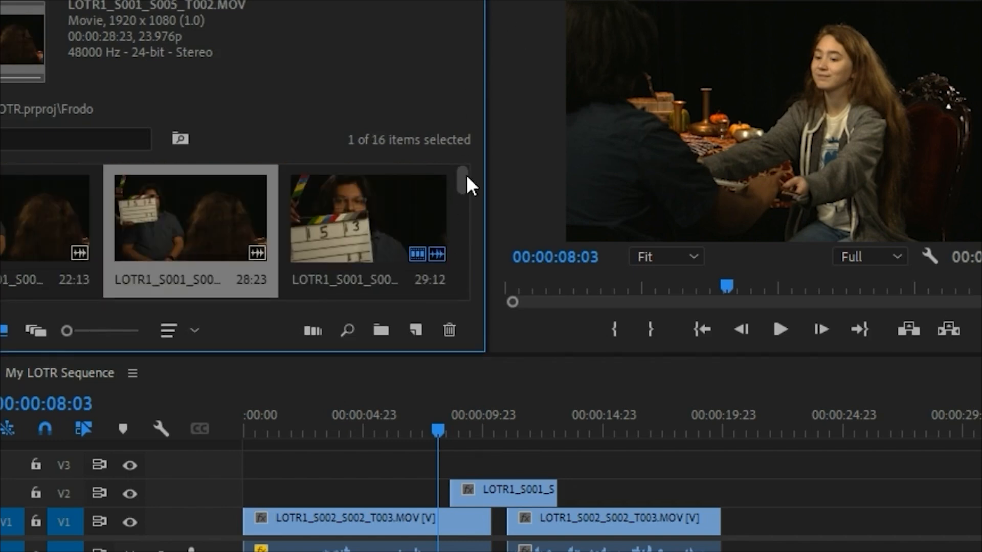
{"action": "left_click_drag", "start_coordinate": [465, 174], "coordinate": [465, 177]}
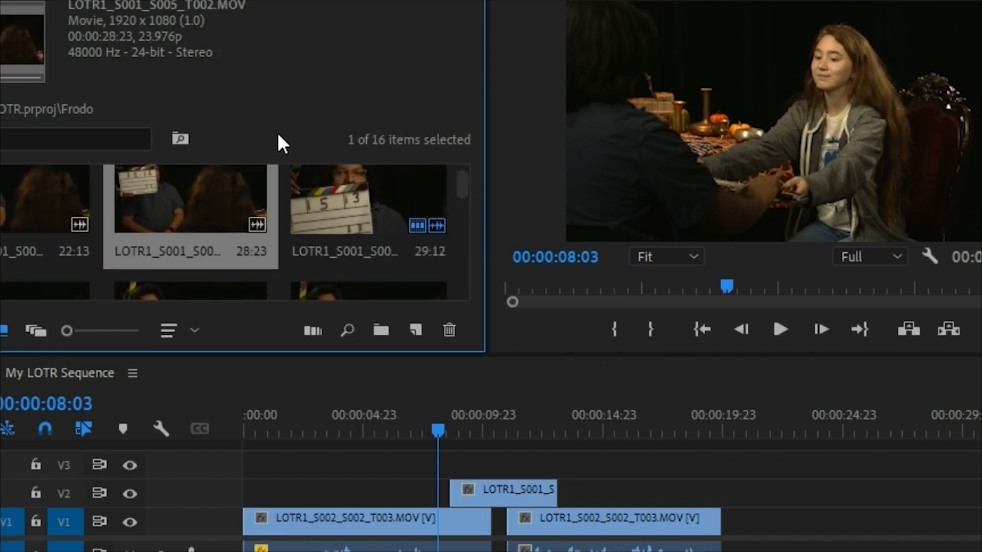
{"action": "key", "text": "grave"}
{"action": "scroll", "coordinate": [531, 358], "scroll_direction": "down", "scroll_amount": 3}
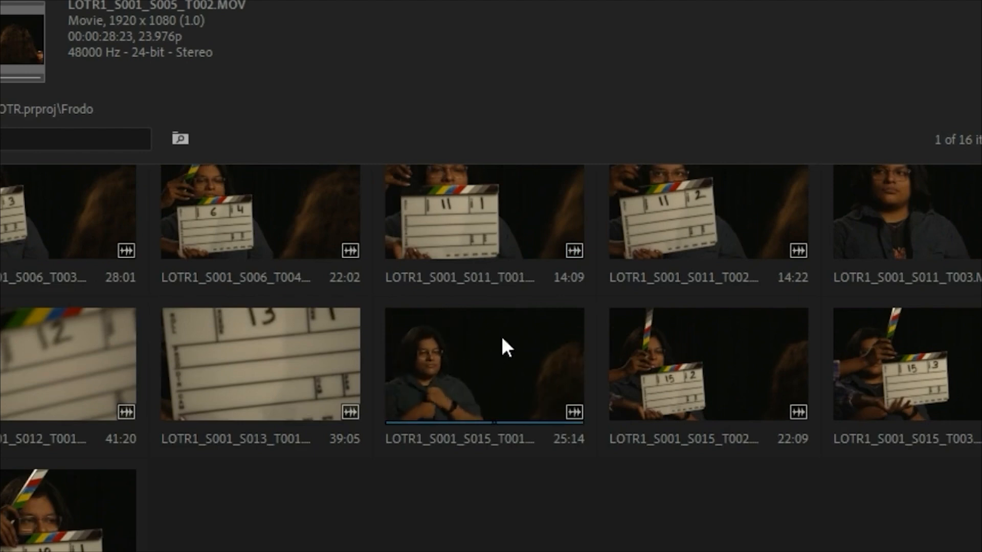
{"action": "scroll", "coordinate": [706, 235], "scroll_direction": "up", "scroll_amount": 3}
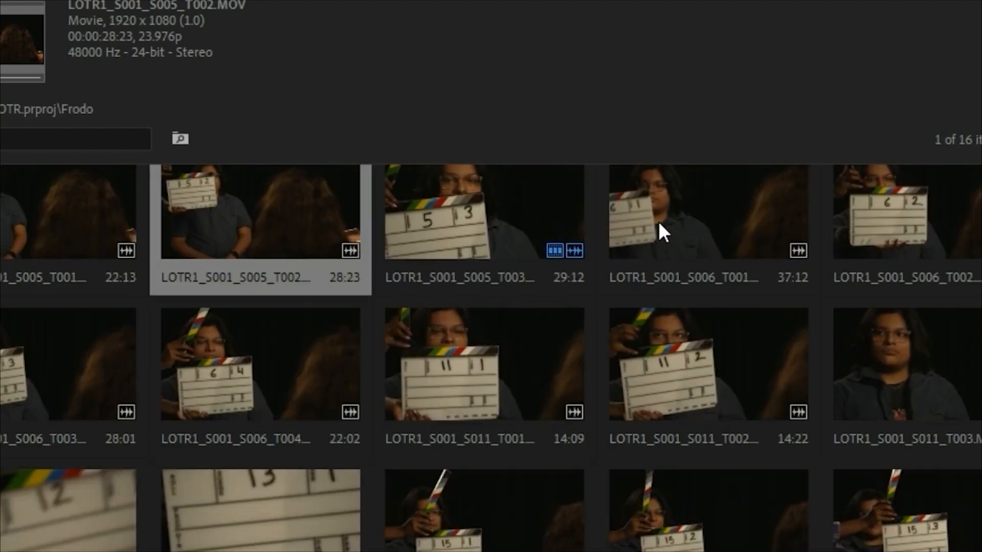
Step: Open LOTR1_S001_S006_T001.MOV from the Frodo bin in the Source Monitor and mark a 4-second In-to-Out range
{"action": "double_click", "coordinate": [676, 221]}
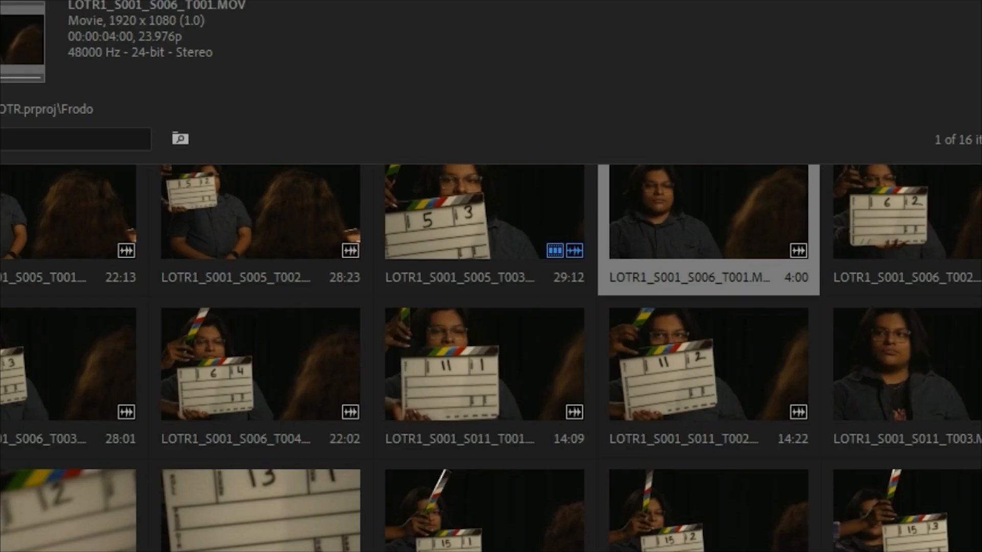
{"action": "key", "text": "grave"}
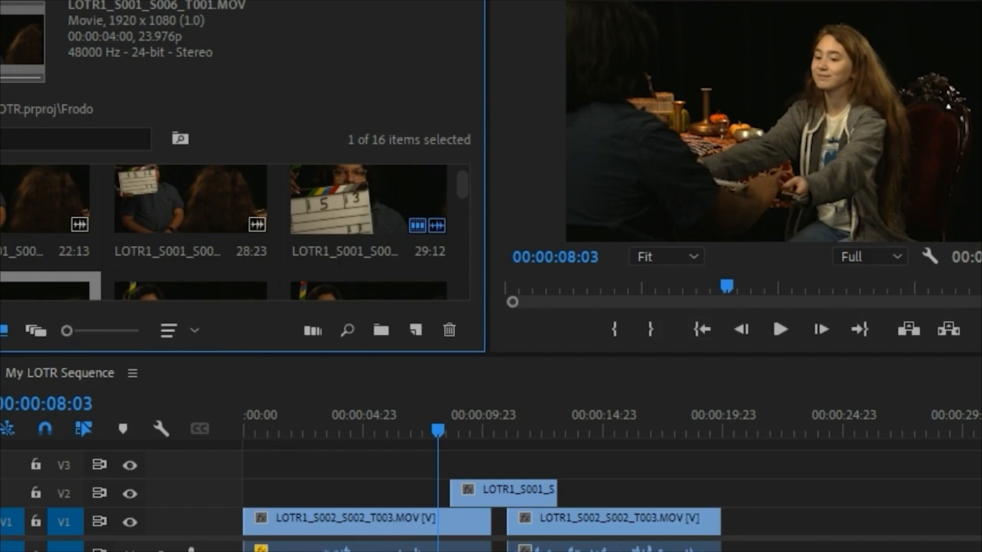
{"action": "left_click", "coordinate": [153, 1]}
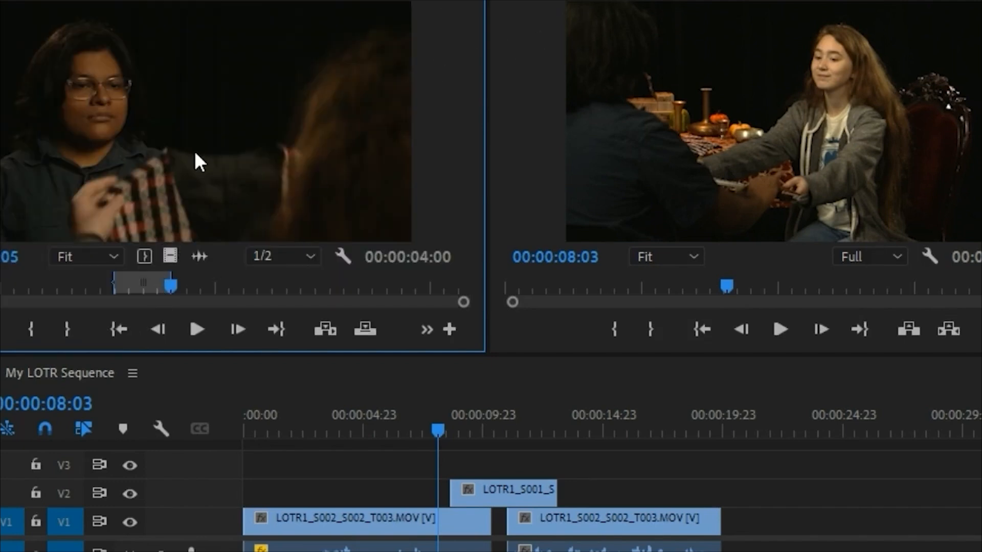
Step: Try the marked LOTR1_S001_S006_T001.MOV range on V1 directly after the second Bilbo clip, and delete it after reviewing the cut
{"action": "left_click_drag", "start_coordinate": [195, 153], "coordinate": [734, 525]}
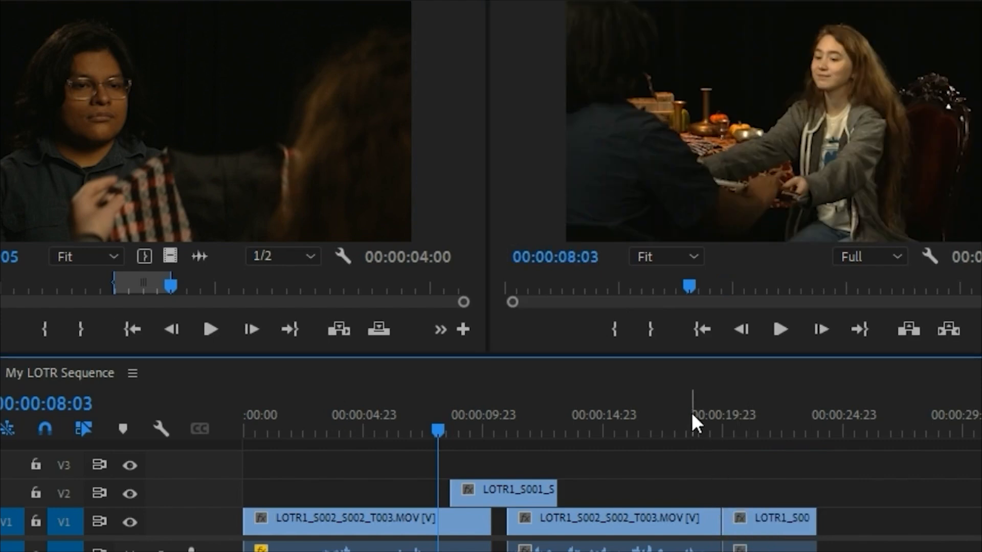
{"action": "left_click", "coordinate": [691, 412]}
{"action": "key", "text": "space"}
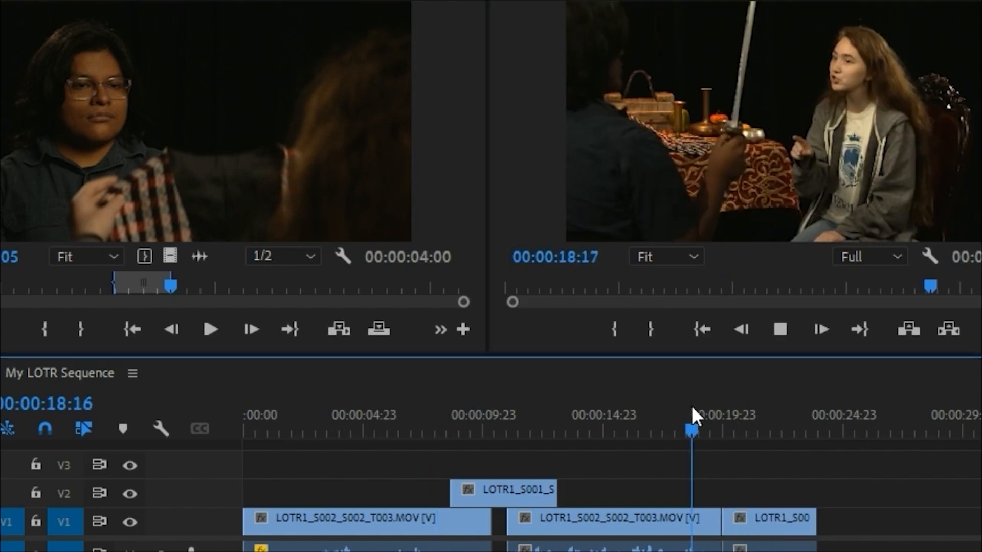
{"action": "key", "text": "space"}
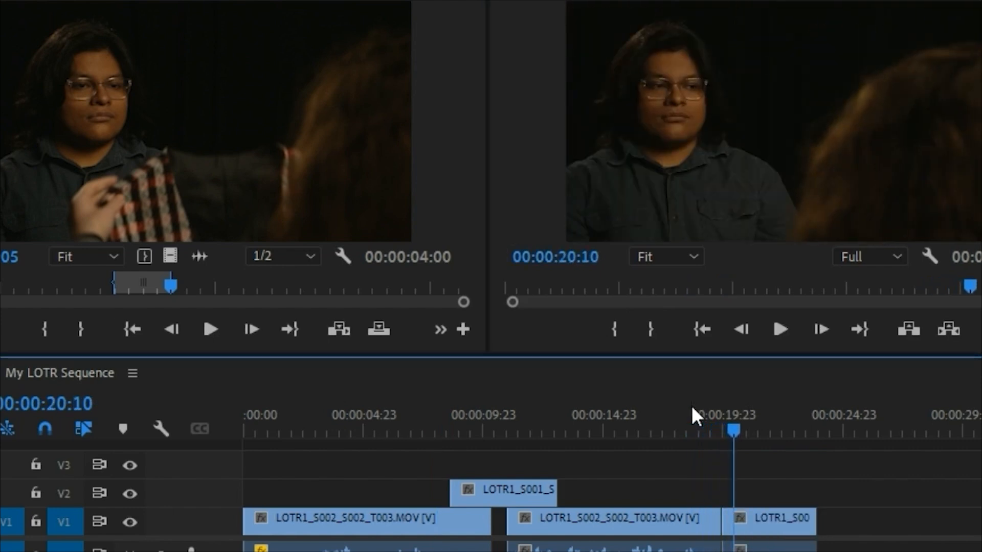
{"action": "left_click", "coordinate": [686, 428]}
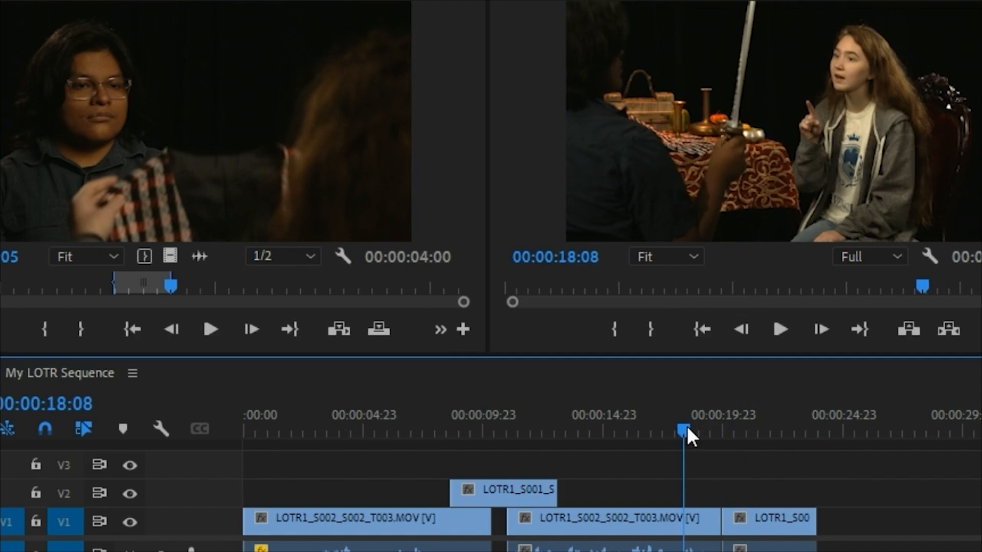
{"action": "left_click_drag", "start_coordinate": [684, 429], "coordinate": [712, 434]}
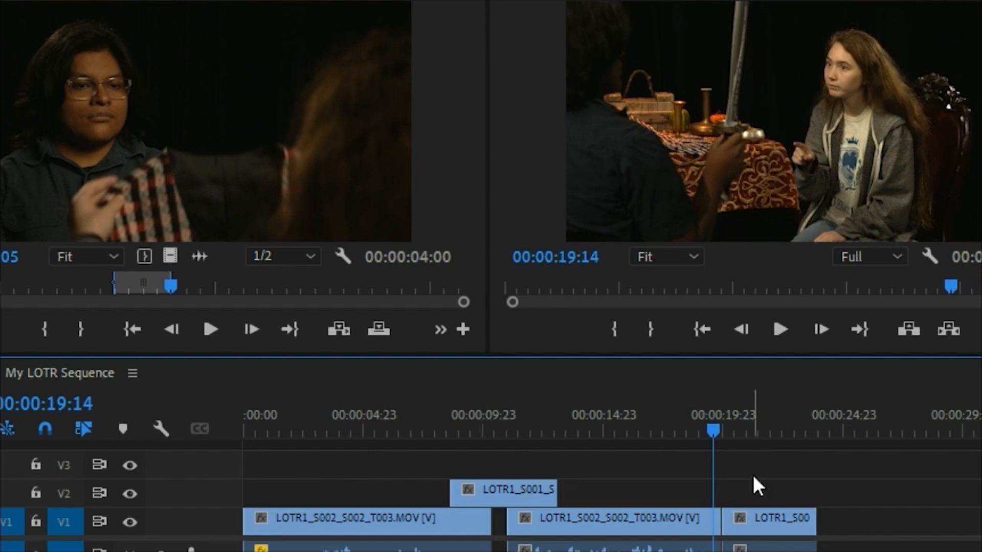
{"action": "left_click", "coordinate": [782, 521]}
{"action": "key", "text": "Delete"}
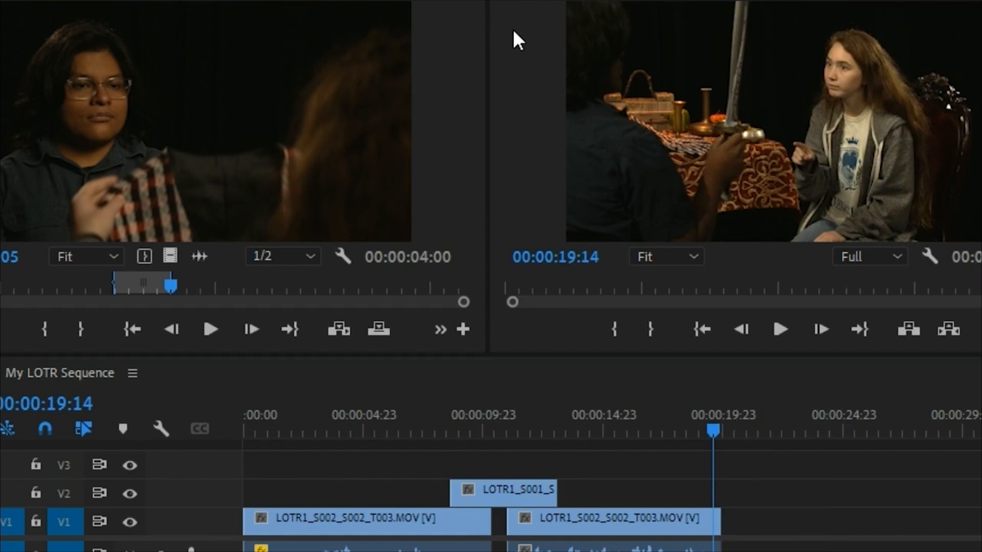
Step: Examine the takes in the Frodo bin for a reaction shot, including LOTR1_S001_S005_T003.MOV in the Source Monitor
{"action": "key", "text": "shift+1"}
{"action": "scroll", "coordinate": [461, 176], "scroll_direction": "down", "scroll_amount": 1}
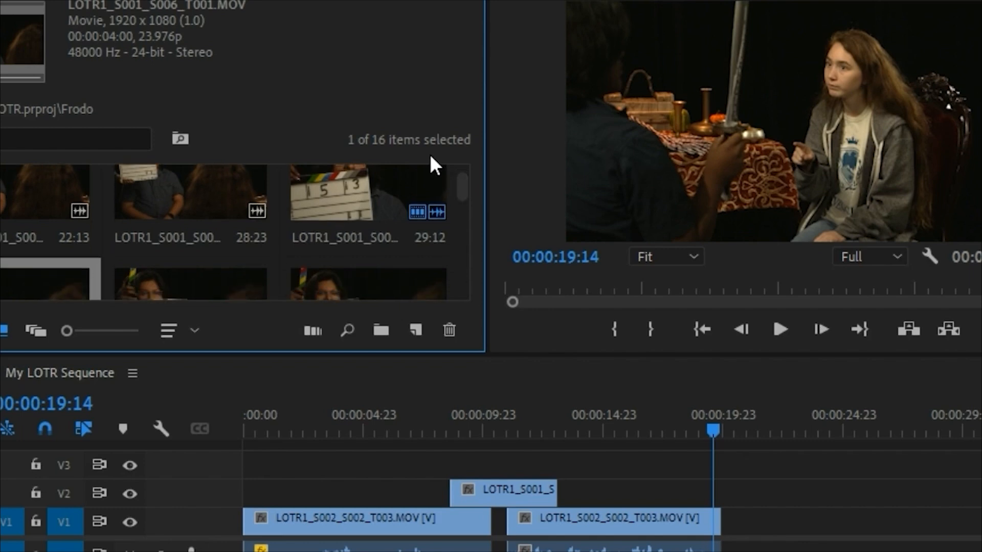
{"action": "key", "text": "grave"}
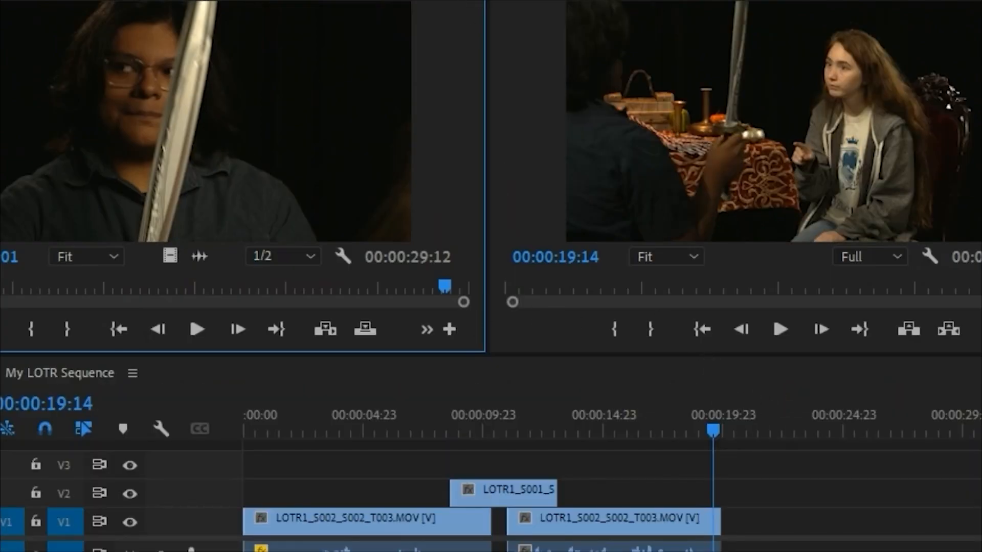
{"action": "key", "text": "shift+1"}
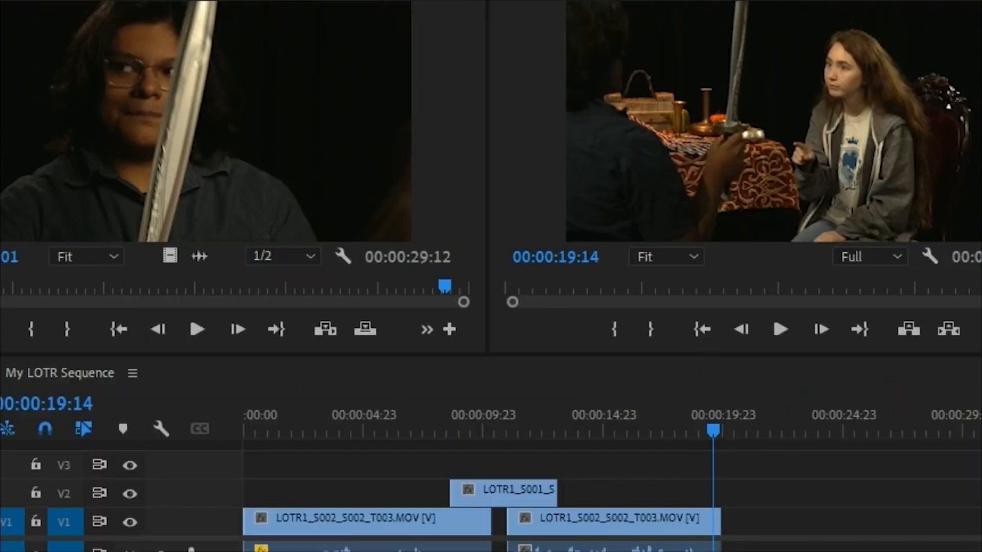
{"action": "key", "text": "shift+1"}
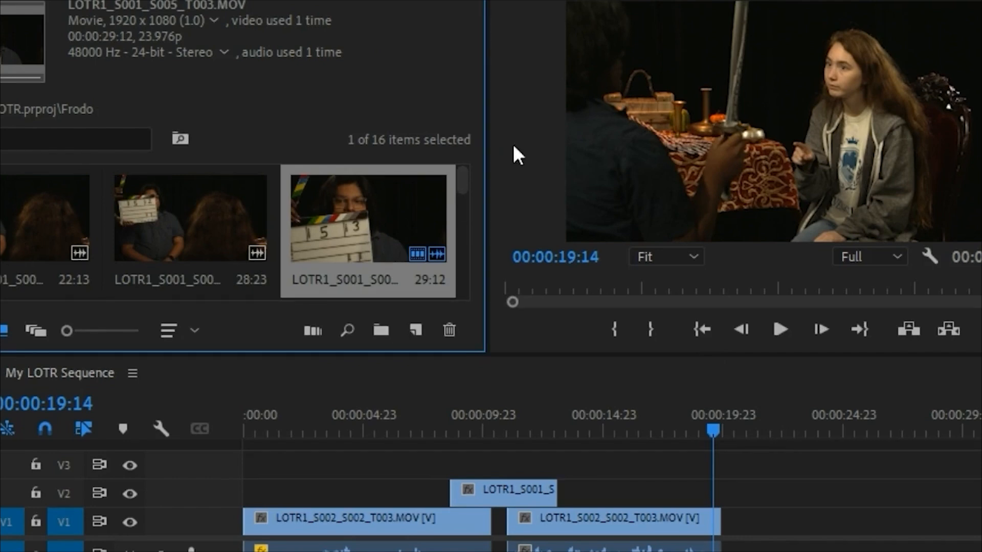
{"action": "scroll", "coordinate": [458, 173], "scroll_direction": "down", "scroll_amount": 2}
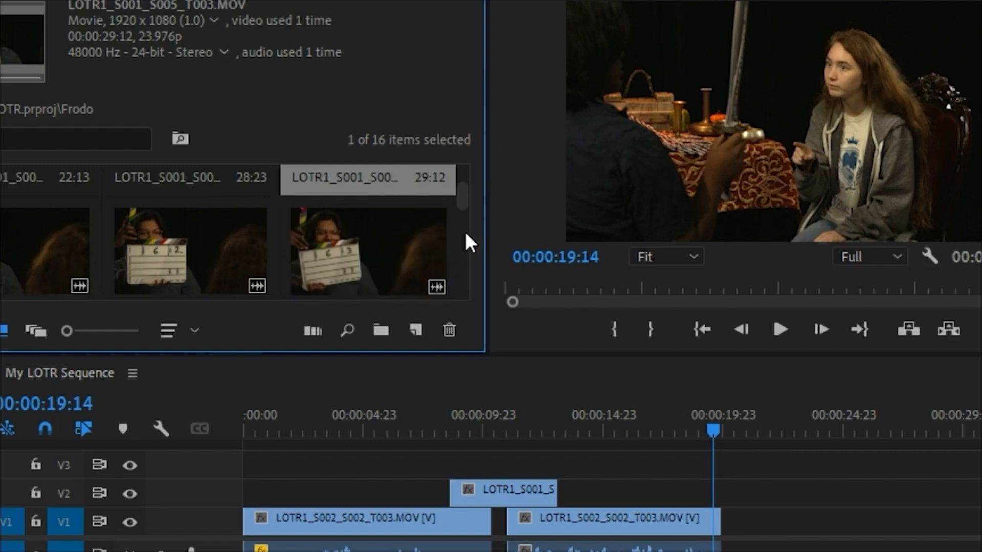
{"action": "scroll", "coordinate": [462, 202], "scroll_direction": "down", "scroll_amount": 2}
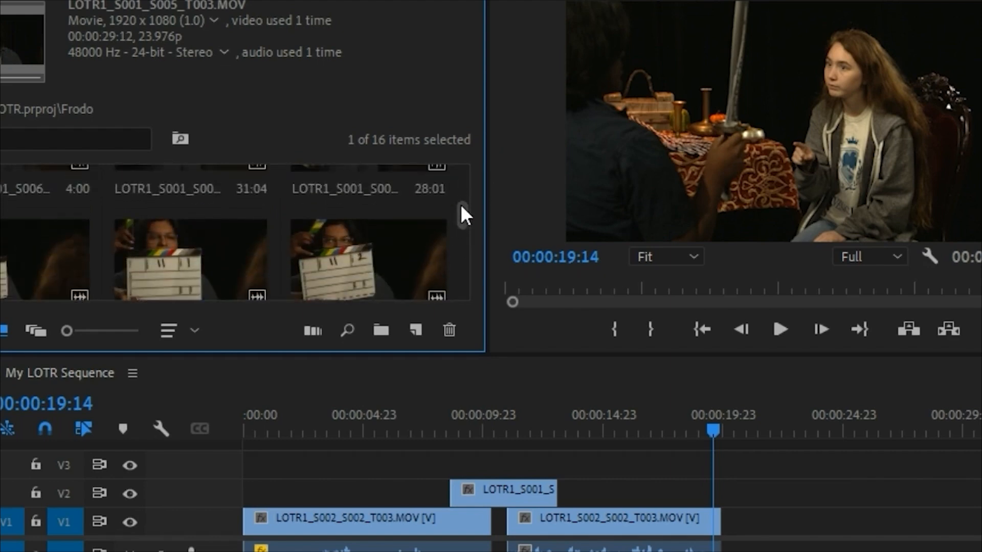
{"action": "scroll", "coordinate": [460, 204], "scroll_direction": "up", "scroll_amount": 2}
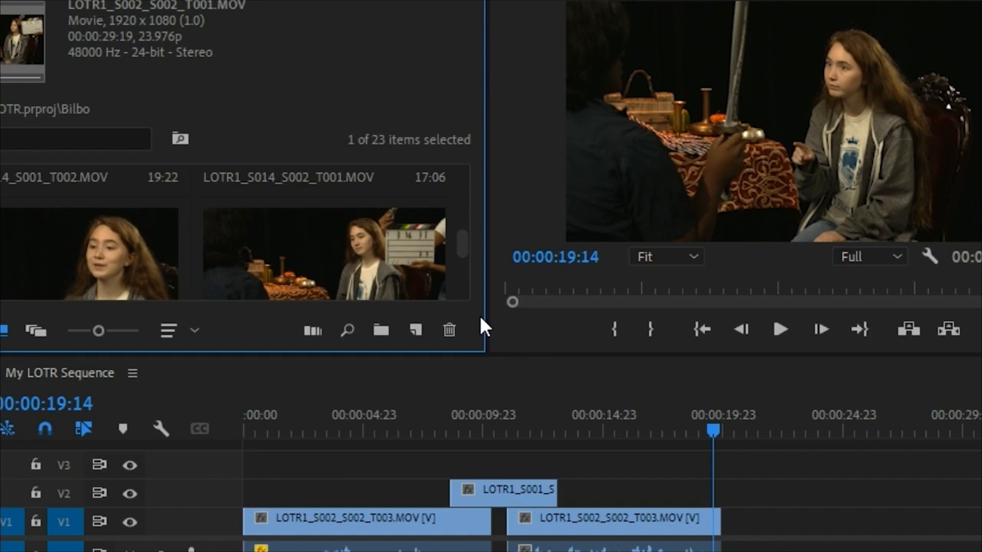
Step: Find LOTR1_S006_S001_T001.MOV among the Bilbo bin thumbnails and open it in the Source Monitor
{"action": "key", "text": "grave"}
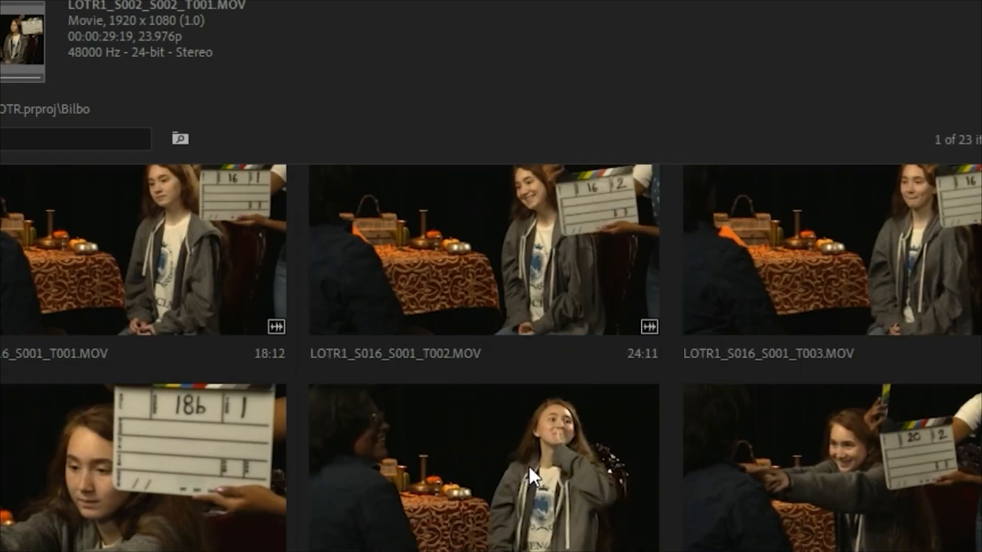
{"action": "scroll", "coordinate": [666, 373], "scroll_direction": "up", "scroll_amount": 2}
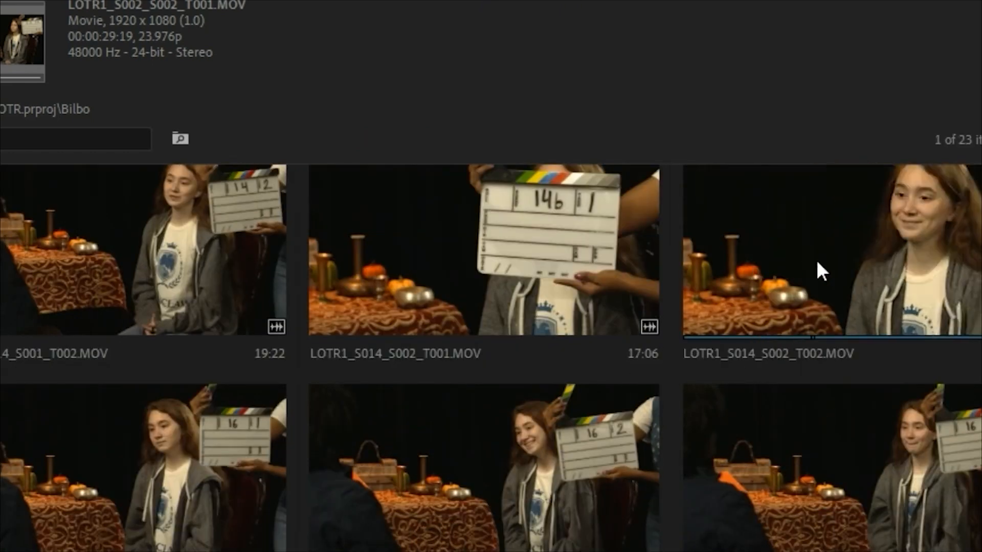
{"action": "scroll", "coordinate": [905, 266], "scroll_direction": "up", "scroll_amount": 2}
{"action": "scroll", "coordinate": [904, 265], "scroll_direction": "up", "scroll_amount": 2}
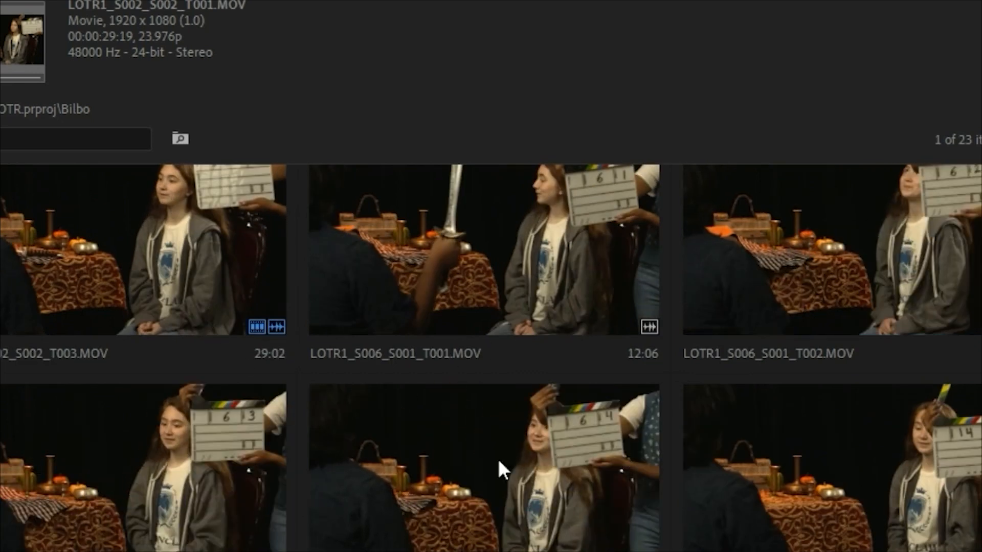
{"action": "scroll", "coordinate": [511, 462], "scroll_direction": "up", "scroll_amount": 2}
{"action": "scroll", "coordinate": [759, 519], "scroll_direction": "down", "scroll_amount": 2}
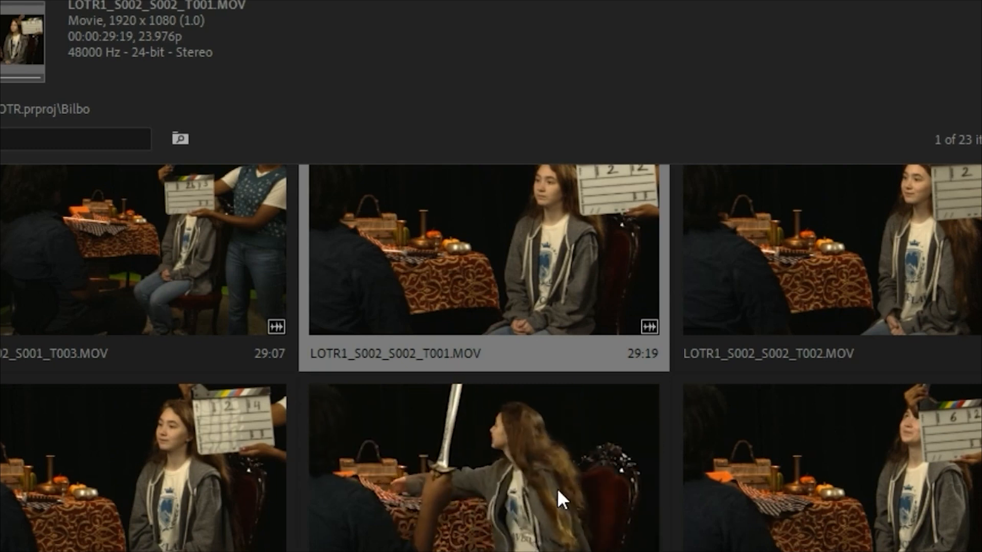
{"action": "left_click", "coordinate": [517, 485]}
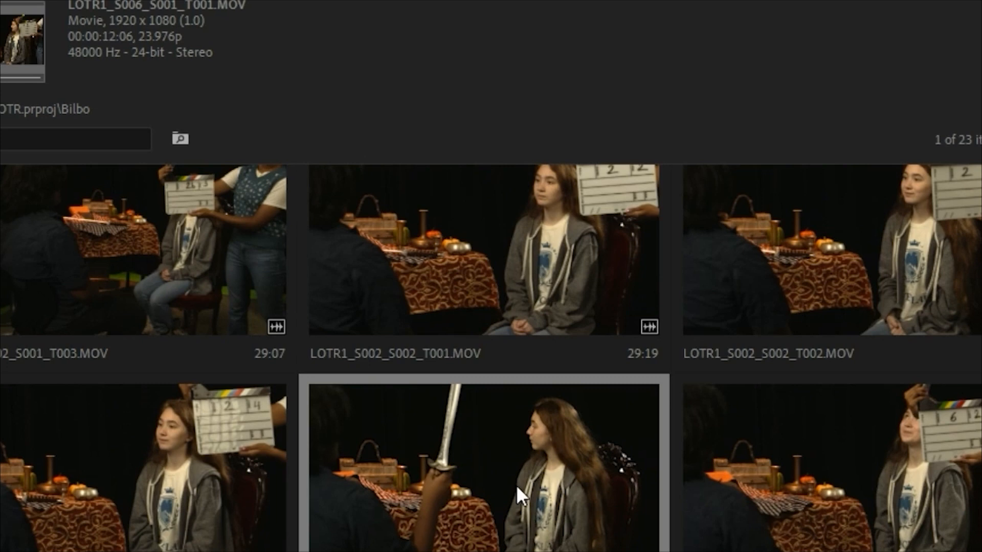
{"action": "key", "text": "grave"}
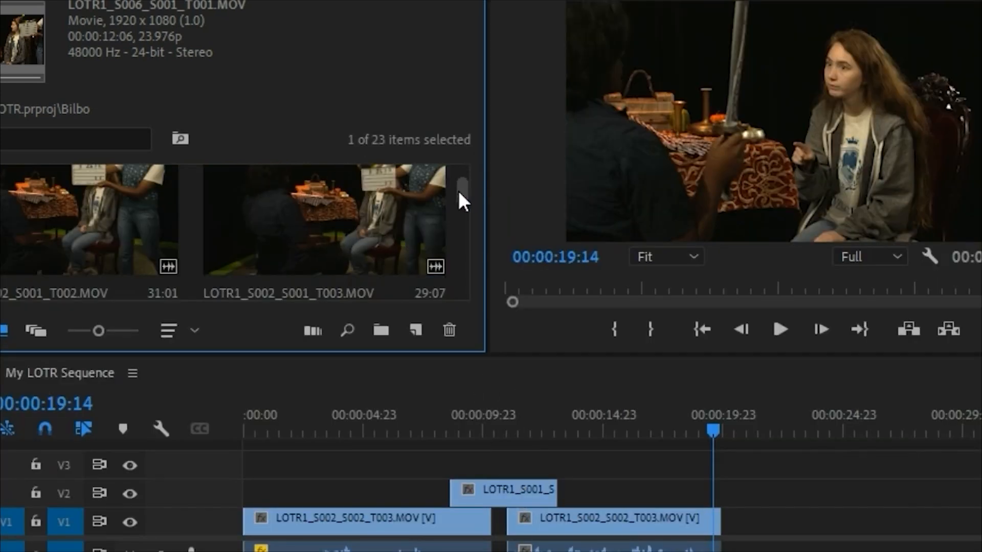
{"action": "left_click_drag", "start_coordinate": [458, 190], "coordinate": [463, 207]}
{"action": "double_click", "coordinate": [298, 247]}
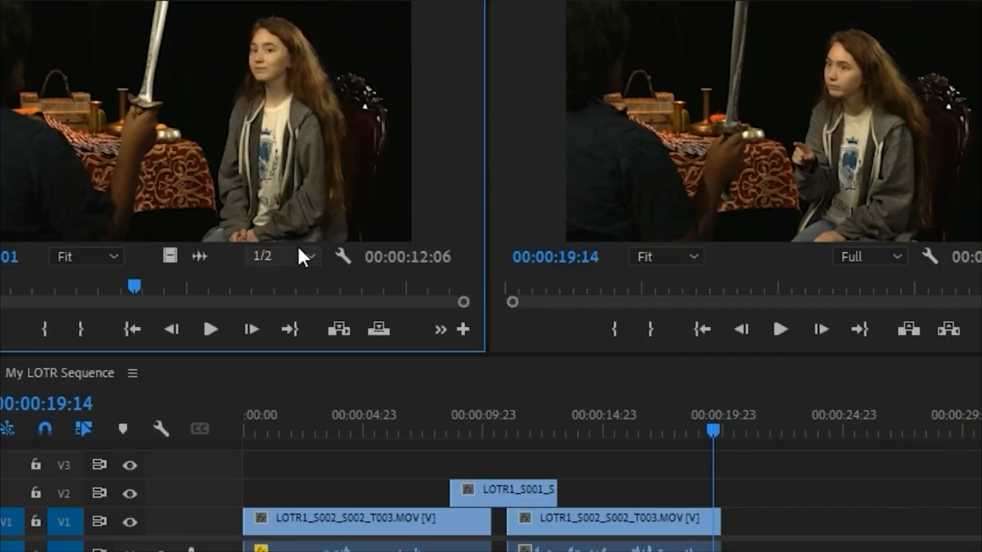
Step: Play the end of the second Bilbo clip from about 00:00:18:08 and select the Frodo clip on V2
{"action": "left_click", "coordinate": [686, 417]}
{"action": "key", "text": "space"}
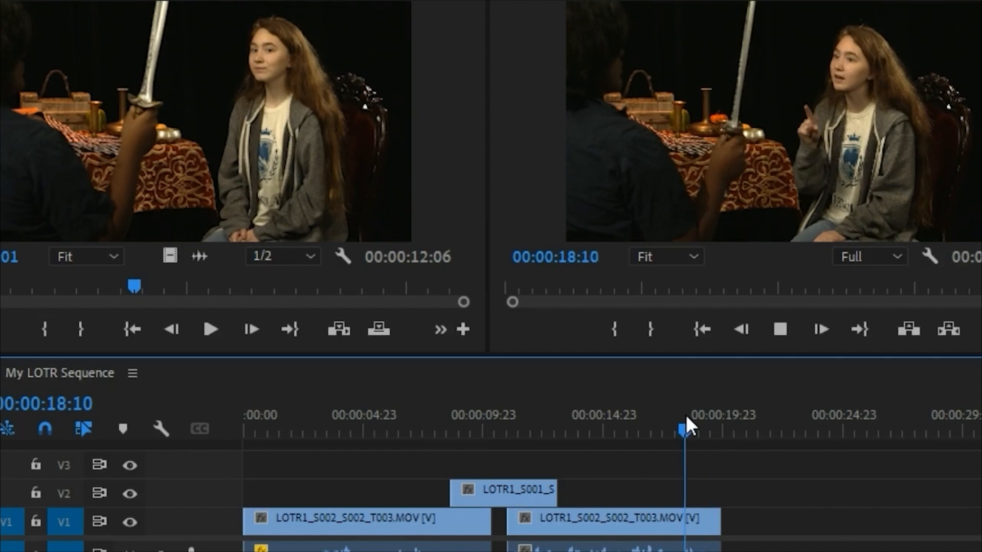
{"action": "key", "text": "space"}
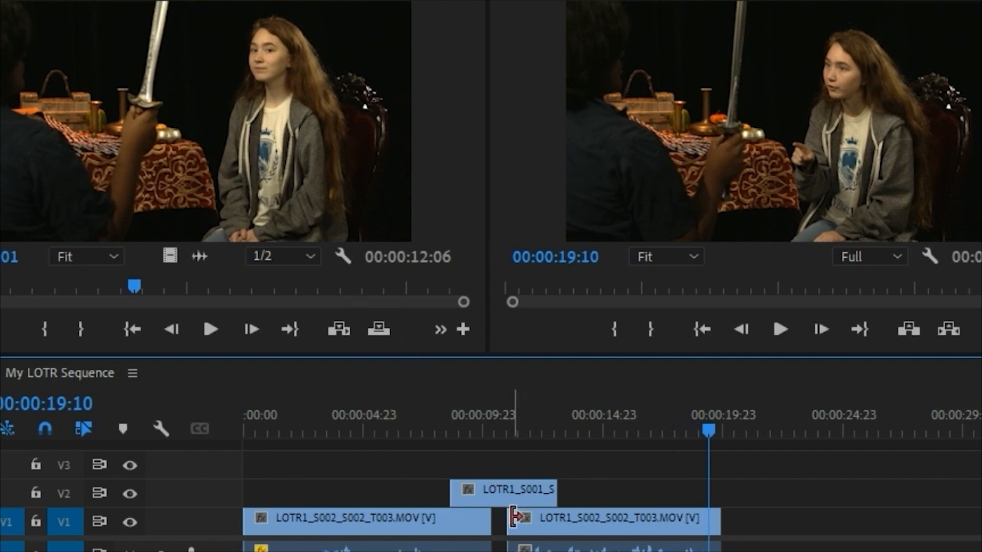
{"action": "left_click", "coordinate": [507, 499]}
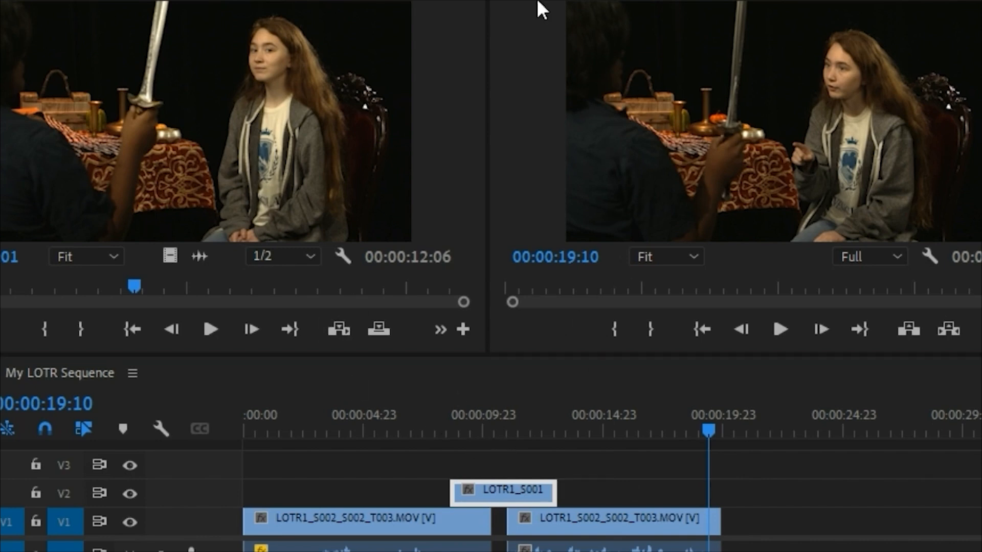
Step: Open LOTR1_S001_S005_T003.MOV from the Frodo bin and mark an In-to-Out range of 00:00:02:15 where the sword is held upright
{"action": "key", "text": "shift+1"}
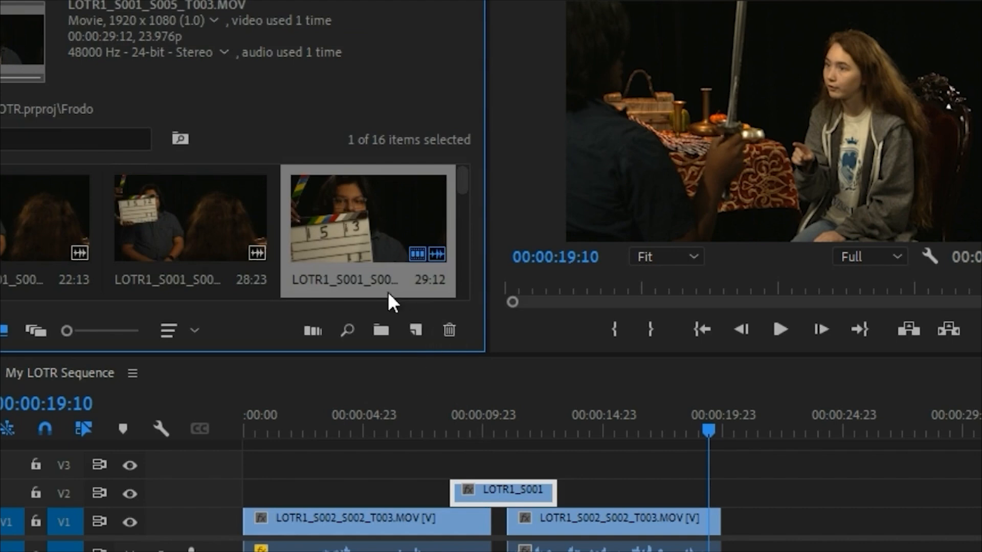
{"action": "double_click", "coordinate": [363, 239]}
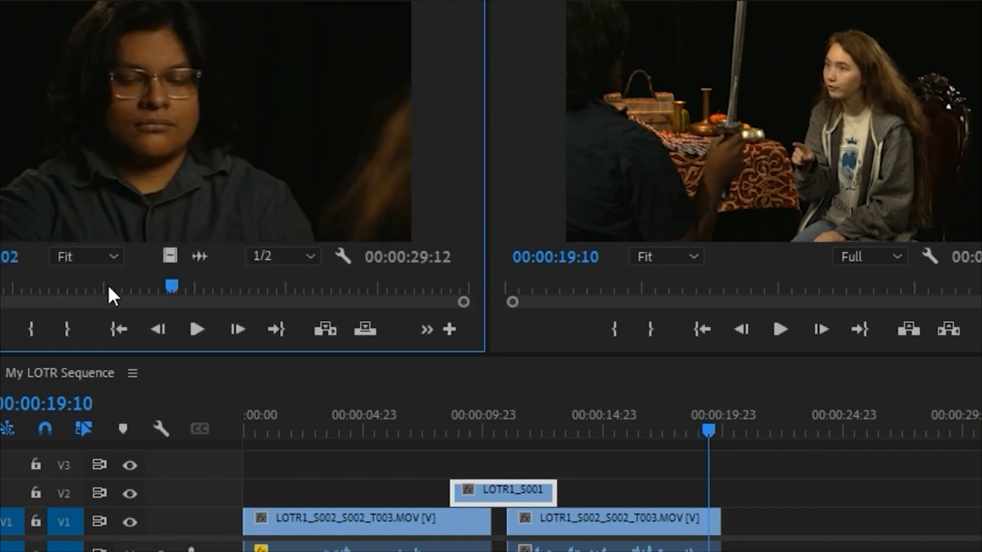
{"action": "left_click_drag", "start_coordinate": [109, 286], "coordinate": [261, 284]}
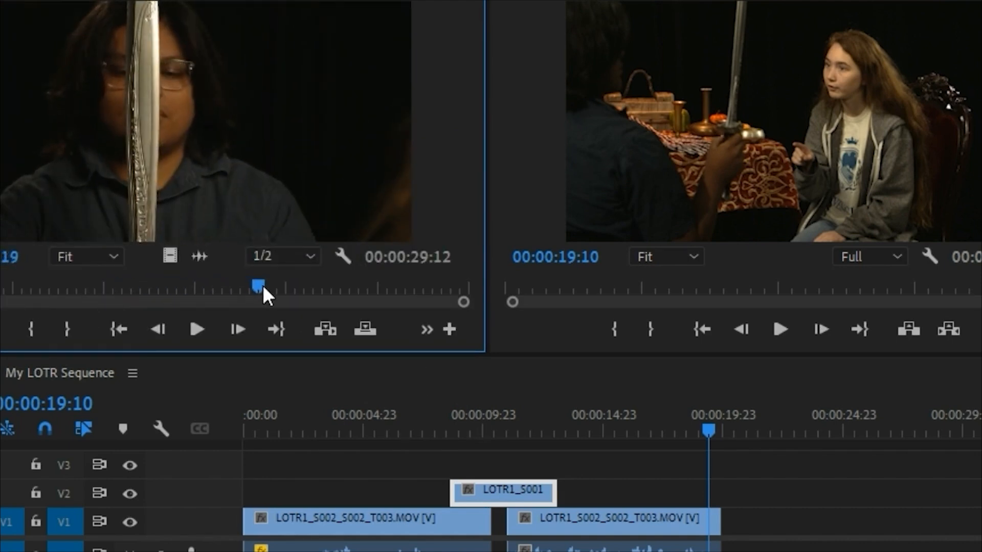
{"action": "left_click", "coordinate": [38, 324]}
{"action": "key", "text": "space"}
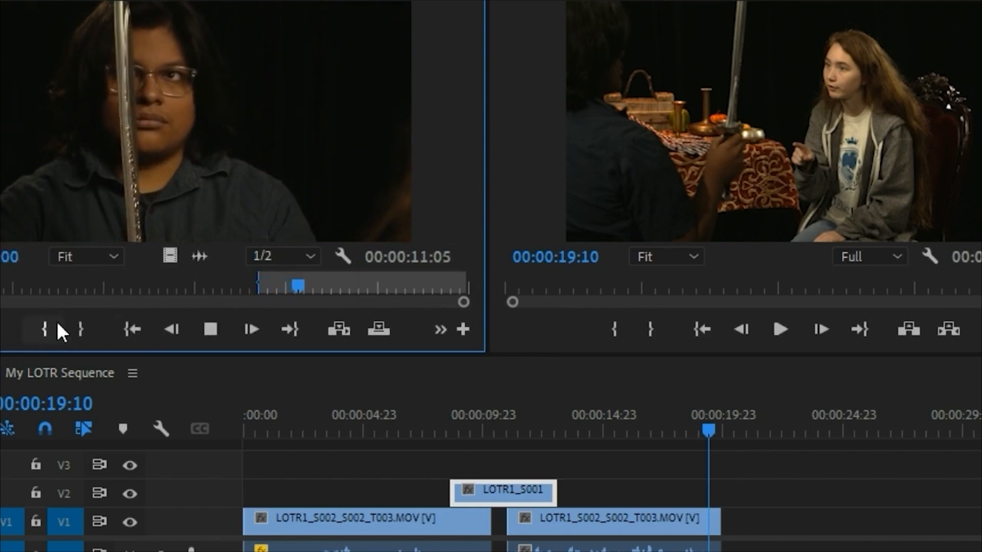
{"action": "left_click", "coordinate": [82, 329]}
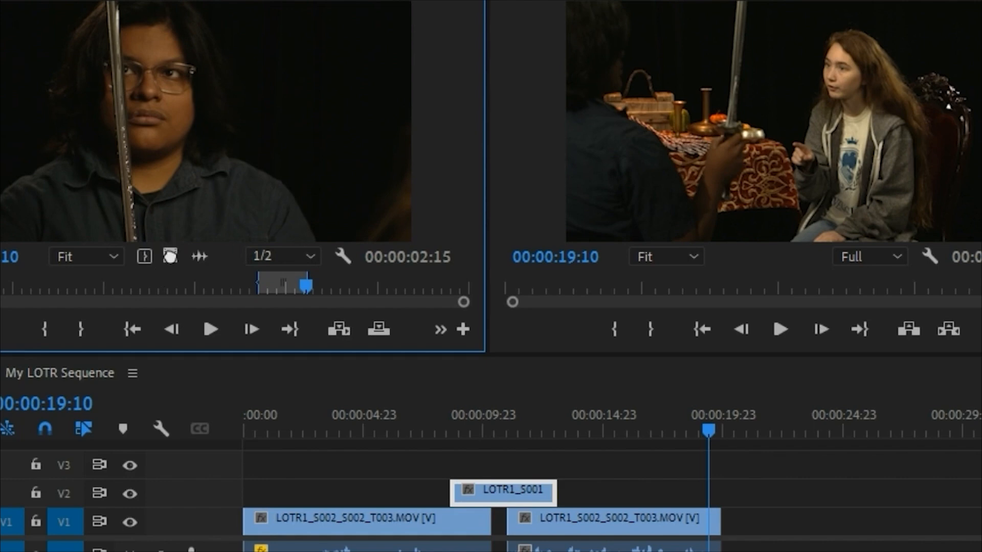
Step: Place only the video of the marked Frodo range on V2 at about 00:00:18:08 and play the cut
{"action": "left_click_drag", "start_coordinate": [170, 256], "coordinate": [684, 491]}
{"action": "left_click", "coordinate": [683, 424]}
{"action": "key", "text": "space"}
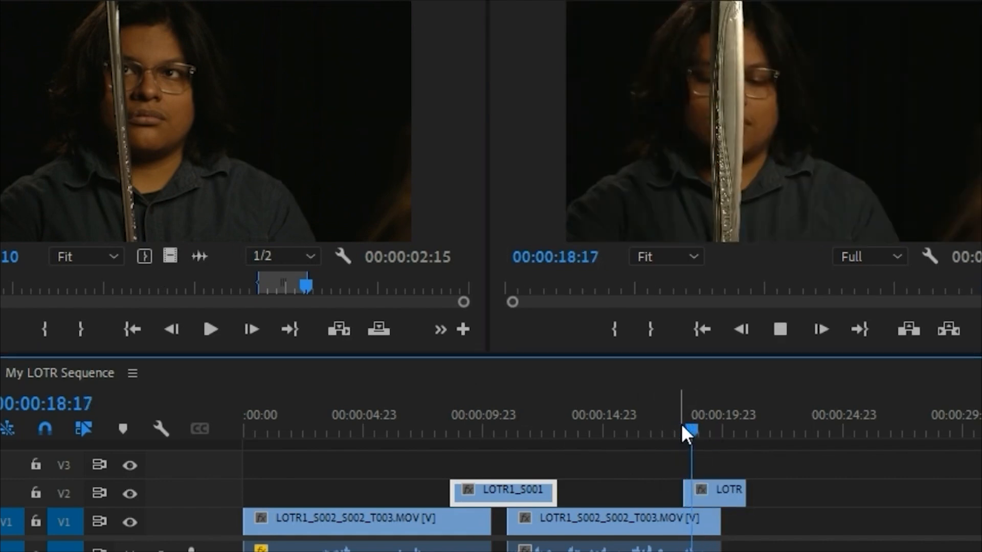
{"action": "key", "text": "space"}
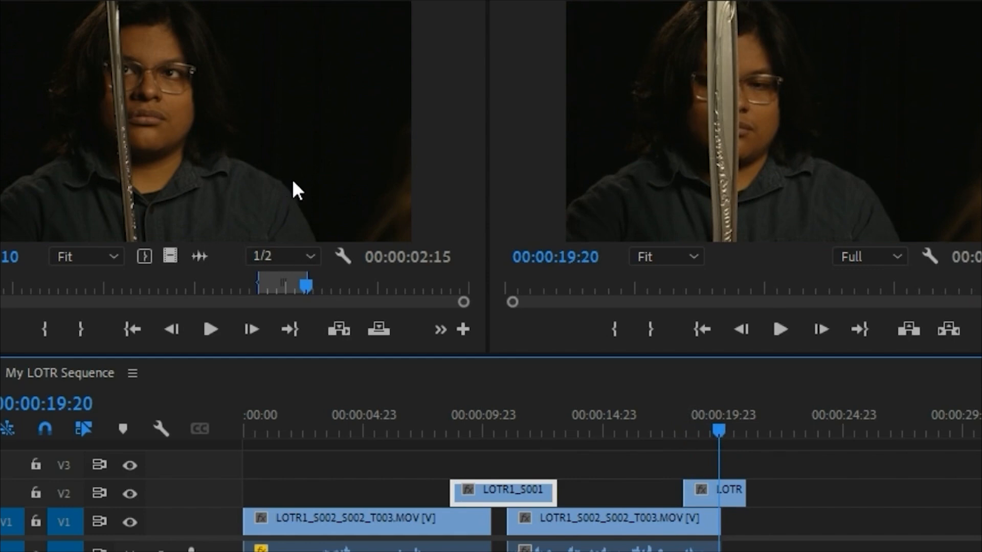
Step: Reopen LOTR1_S006_S001_T001.MOV from the Bilbo bin, mark an In point leaving 00:00:04:11, and play from there
{"action": "left_click", "coordinate": [510, 54]}
{"action": "double_click", "coordinate": [274, 262]}
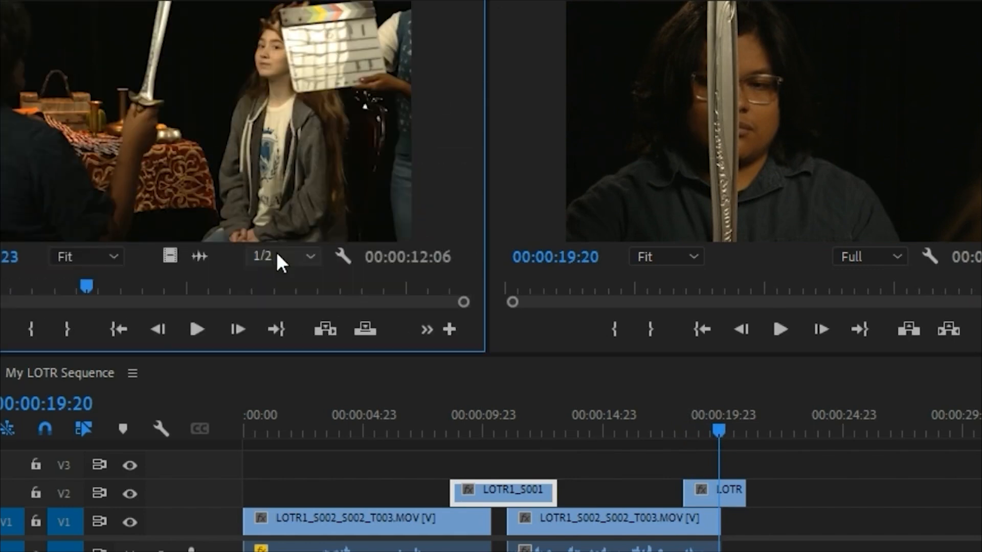
{"action": "left_click_drag", "start_coordinate": [57, 284], "coordinate": [271, 289]}
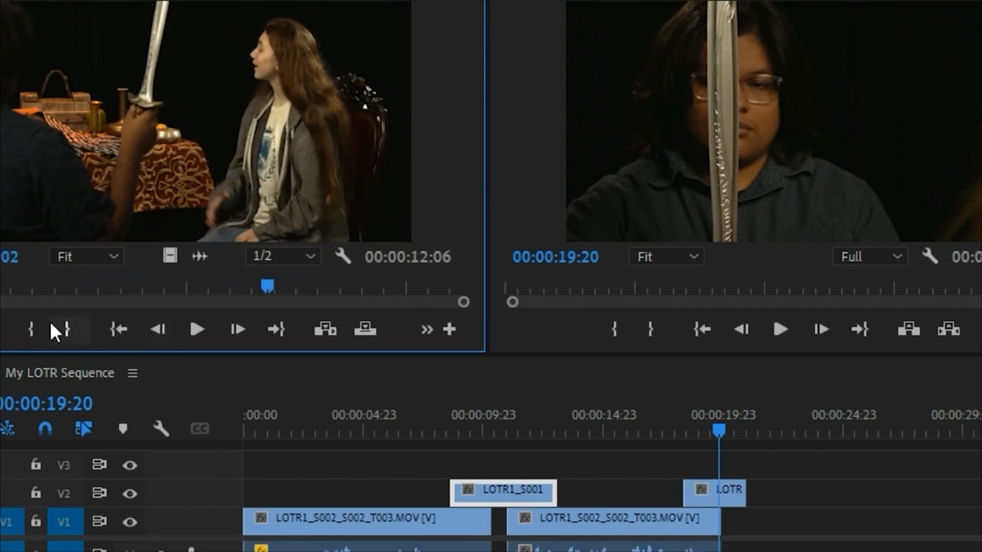
{"action": "left_click", "coordinate": [38, 327]}
{"action": "key", "text": "space"}
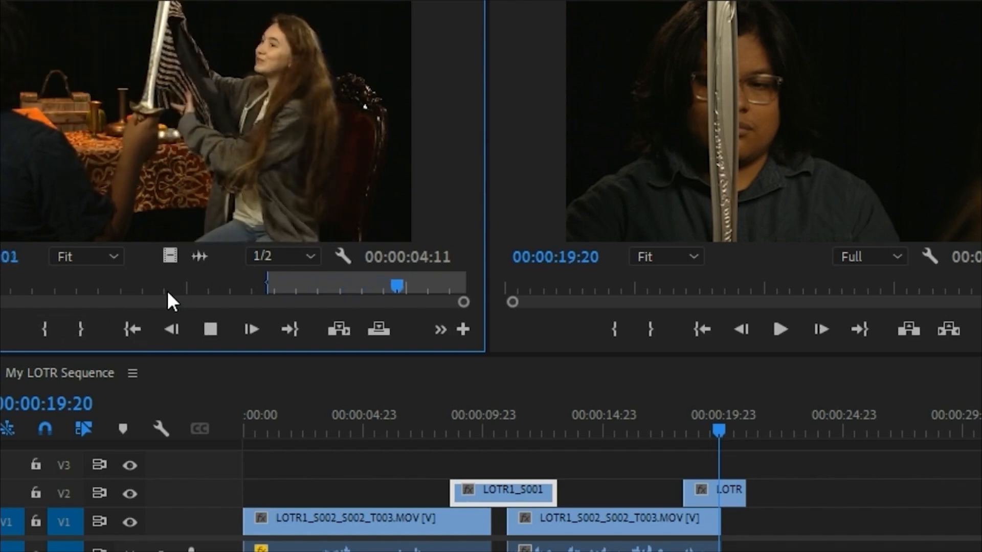
{"action": "key", "text": "space"}
Step: Open LOTR1_S006_S001_T002.MOV from the Bilbo bin and mark an In-to-Out range of 00:00:07:03 covering the vest moment
{"action": "key", "text": "shift+1"}
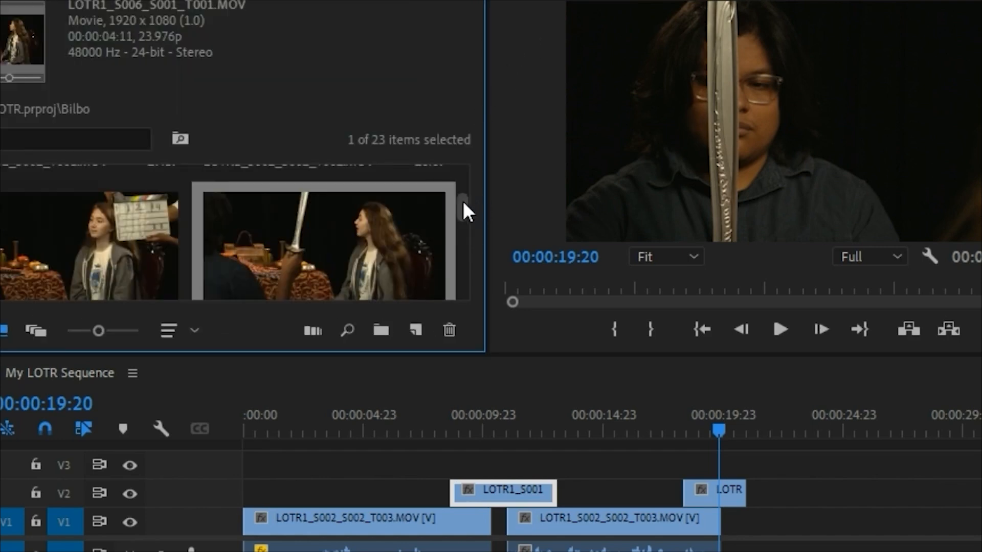
{"action": "mouse_move", "coordinate": [463, 200]}
{"action": "left_mouse_down"}
{"action": "mouse_move", "coordinate": [463, 212]}
{"action": "mouse_move", "coordinate": [470, 206]}
{"action": "left_mouse_up"}
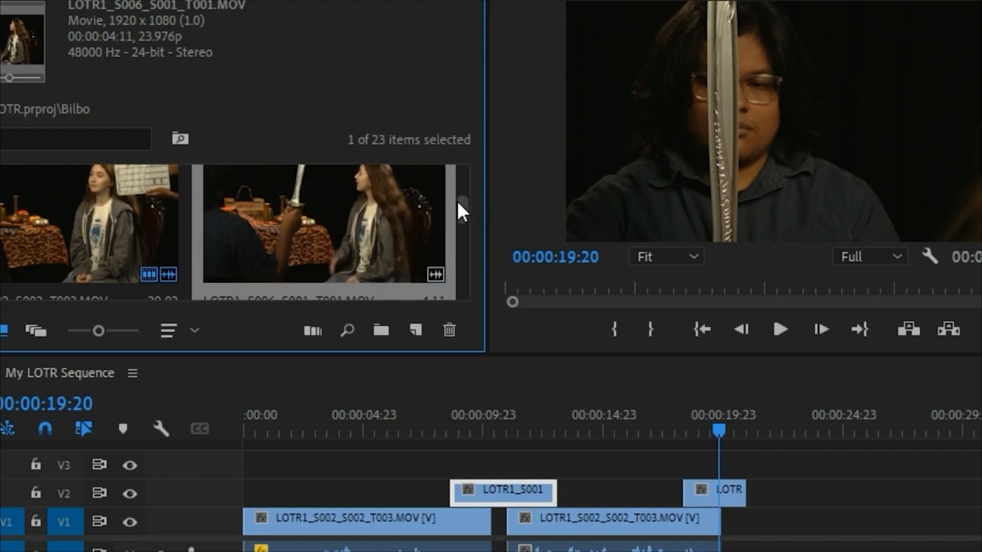
{"action": "mouse_move", "coordinate": [458, 202]}
{"action": "left_mouse_down"}
{"action": "mouse_move", "coordinate": [466, 218]}
{"action": "mouse_move", "coordinate": [471, 210]}
{"action": "left_mouse_up"}
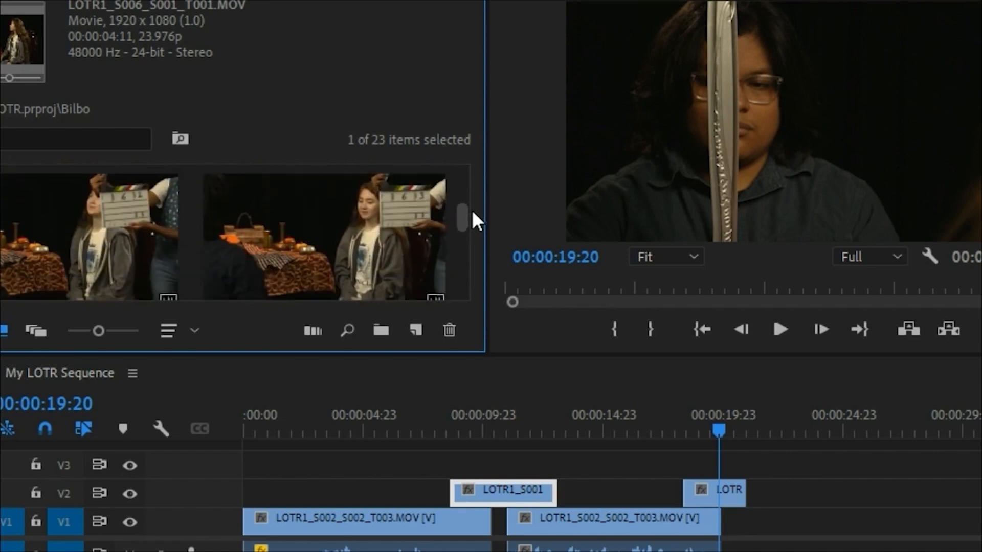
{"action": "double_click", "coordinate": [84, 244]}
{"action": "left_click_drag", "start_coordinate": [26, 287], "coordinate": [130, 296]}
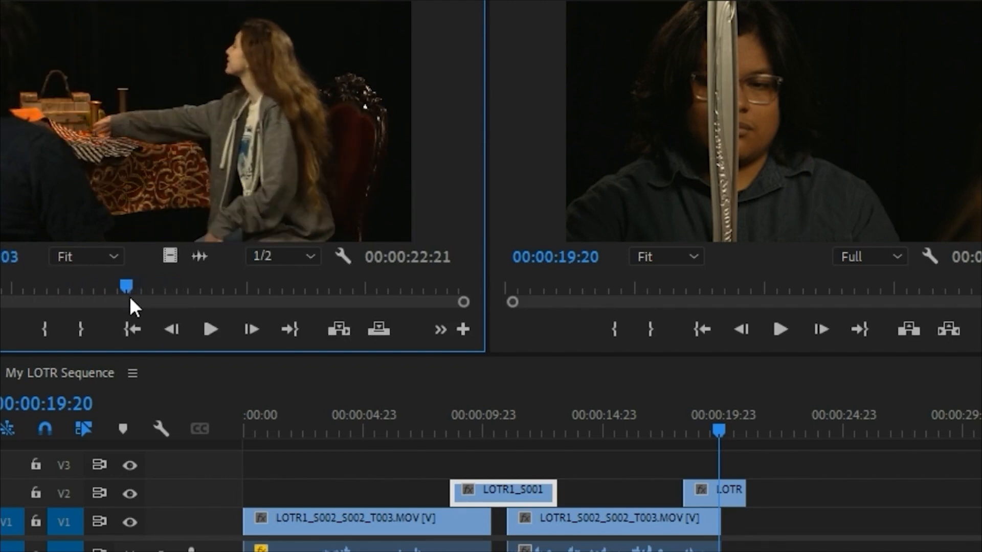
{"action": "left_click", "coordinate": [38, 333]}
{"action": "key", "text": "space"}
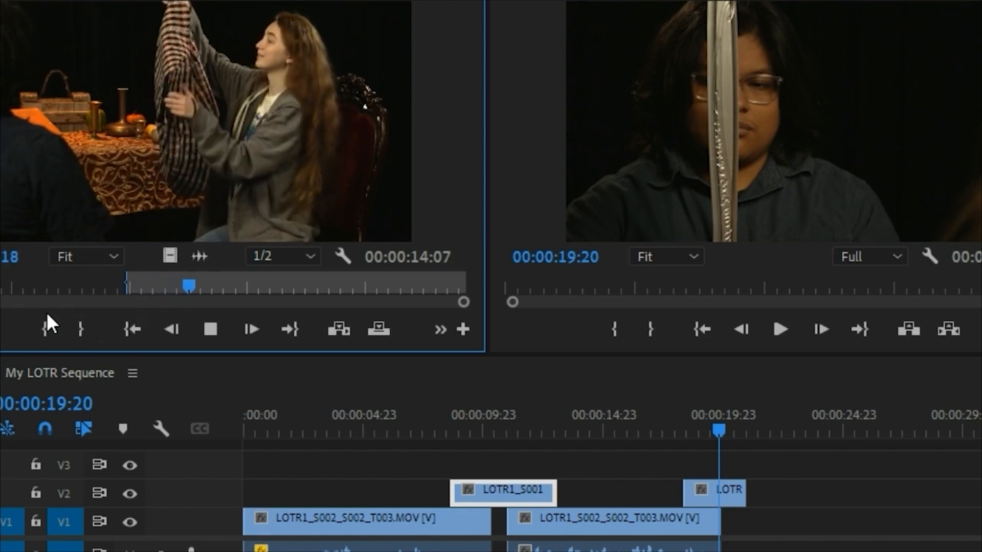
{"action": "key", "text": "space"}
{"action": "left_click", "coordinate": [81, 329]}
Step: Place the marked Bilbo range on V1 directly after the second Bilbo clip at about 00:00:19:20 and play it
{"action": "left_click_drag", "start_coordinate": [634, 234], "coordinate": [734, 519]}
{"action": "key", "text": "space"}
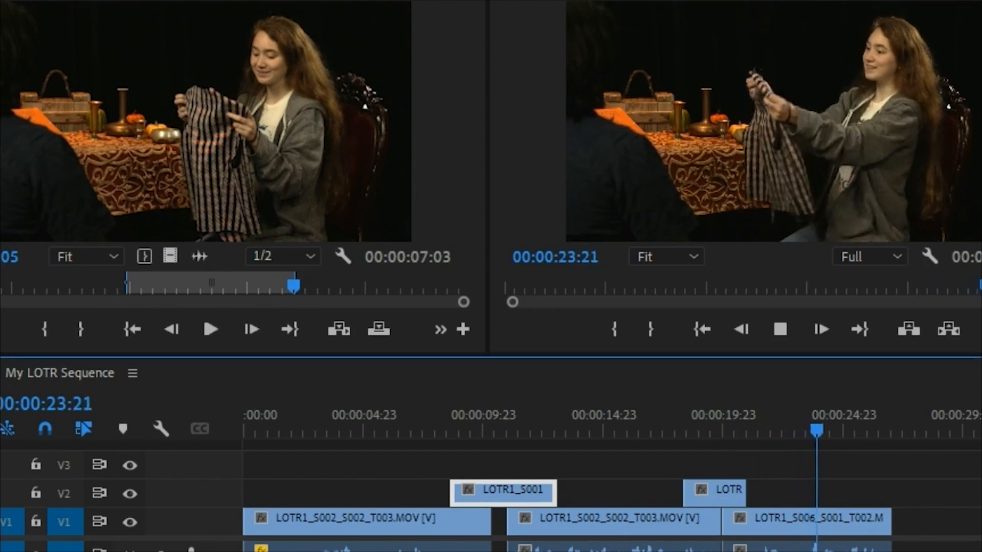
{"action": "left_click_drag", "start_coordinate": [716, 551], "coordinate": [844, 551]}
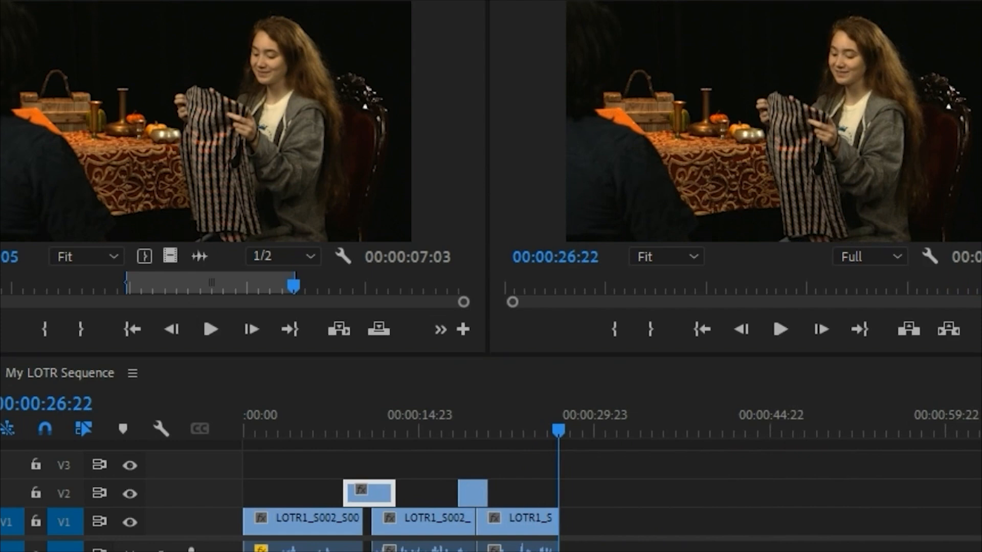
Step: Open the 28:01 LOTR1_S001_S006 take from the Frodo bin and mark a 00:00:03:06 range where the vest is handed over and held up
{"action": "key", "text": "shift+1"}
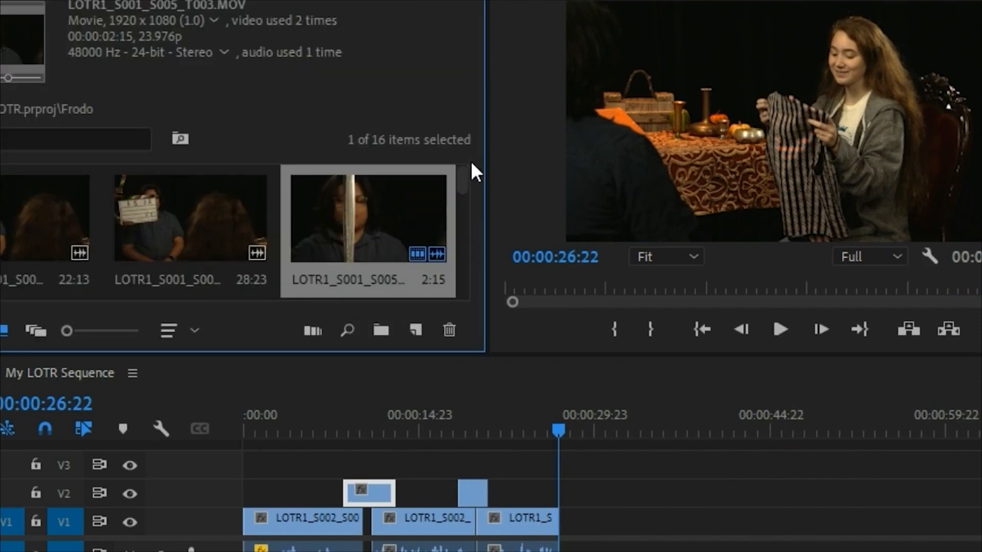
{"action": "scroll", "coordinate": [467, 183], "scroll_direction": "down", "scroll_amount": 3}
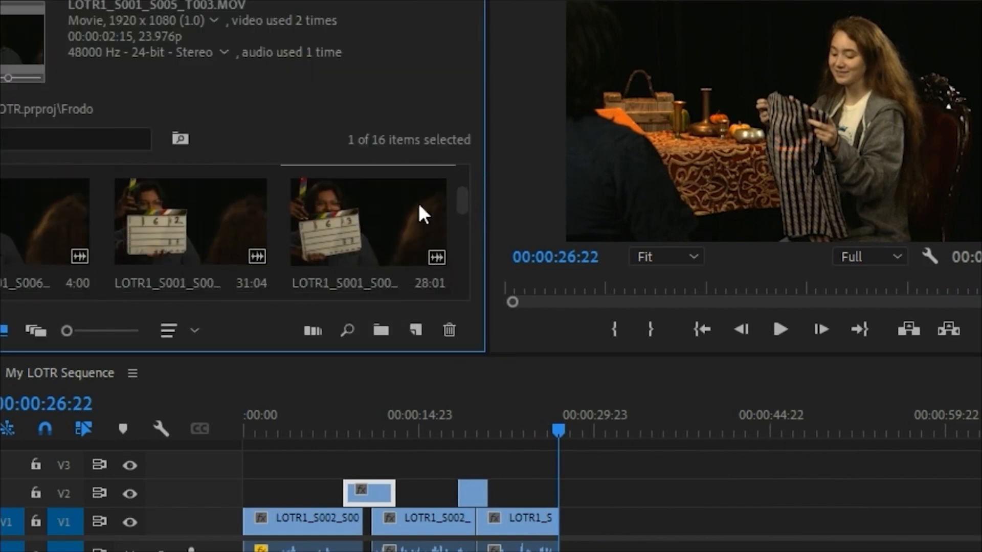
{"action": "double_click", "coordinate": [346, 247]}
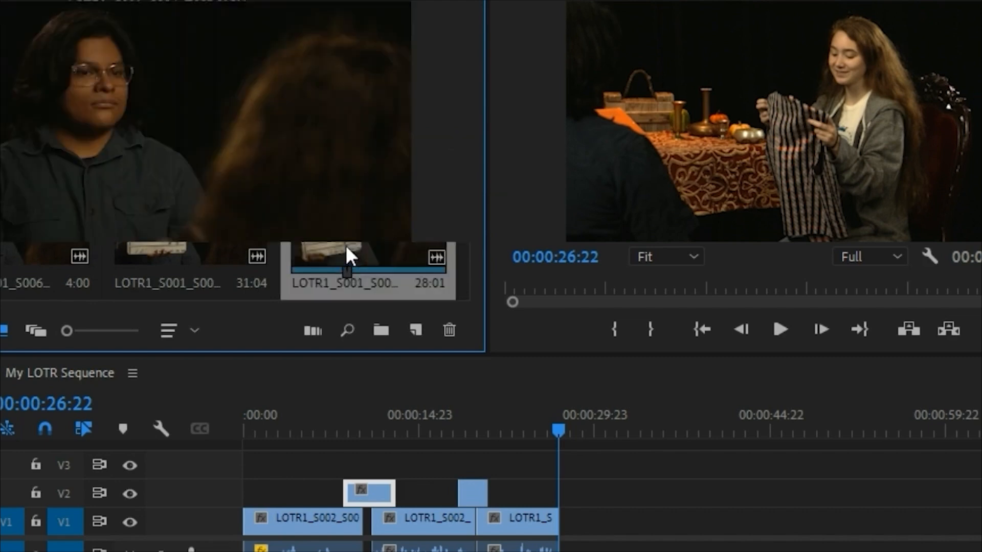
{"action": "left_click_drag", "start_coordinate": [26, 289], "coordinate": [101, 289]}
{"action": "key", "text": "space"}
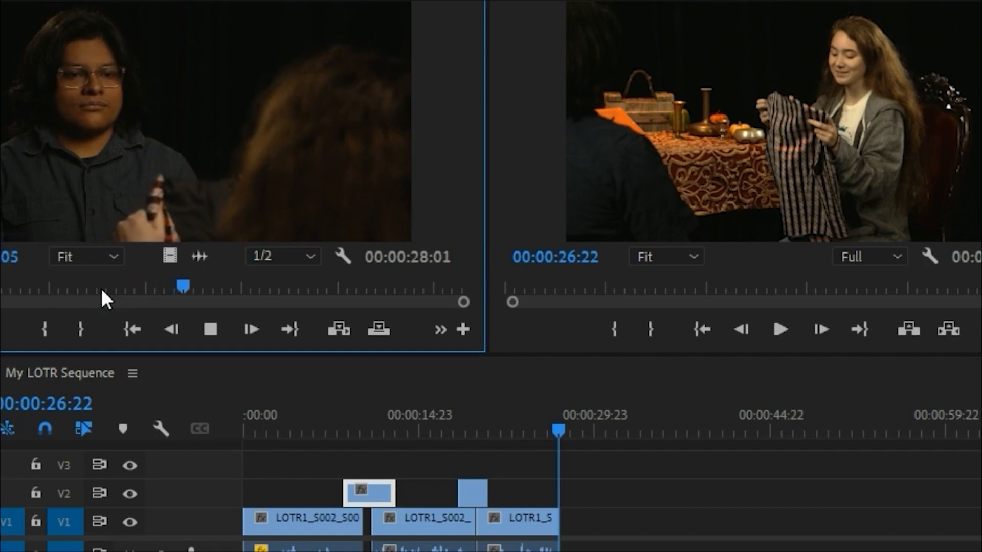
{"action": "key", "text": "space"}
{"action": "left_click", "coordinate": [44, 329]}
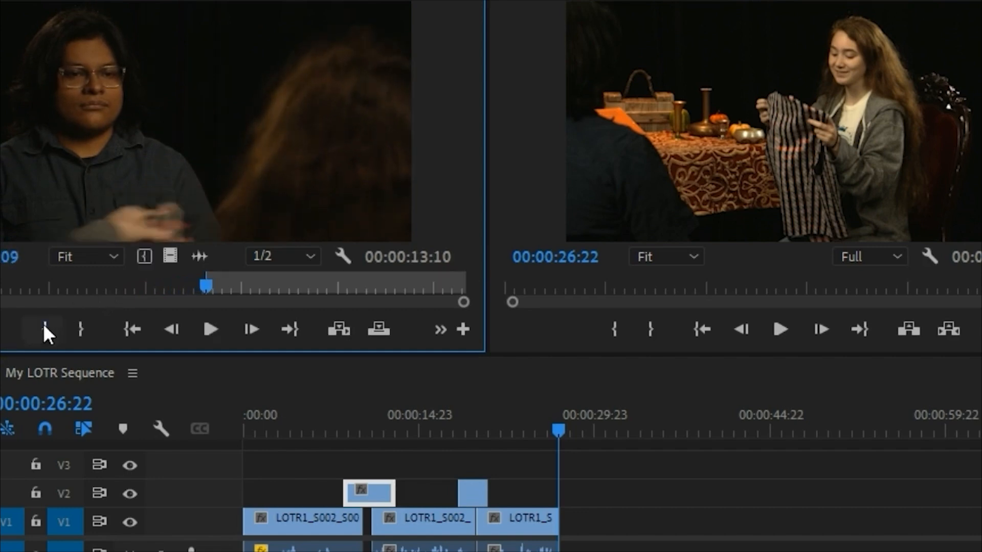
{"action": "key", "text": "space"}
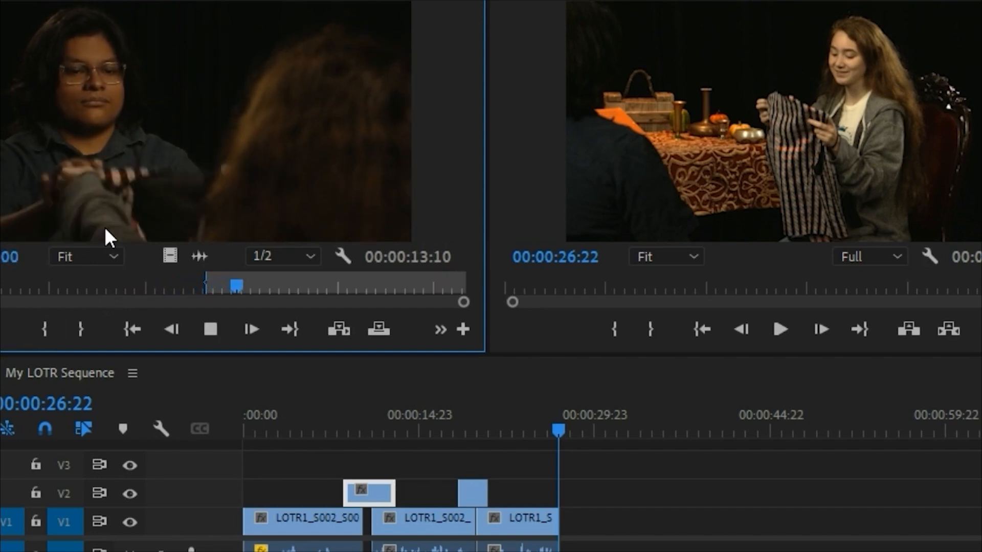
{"action": "key", "text": "space"}
{"action": "left_click", "coordinate": [80, 329]}
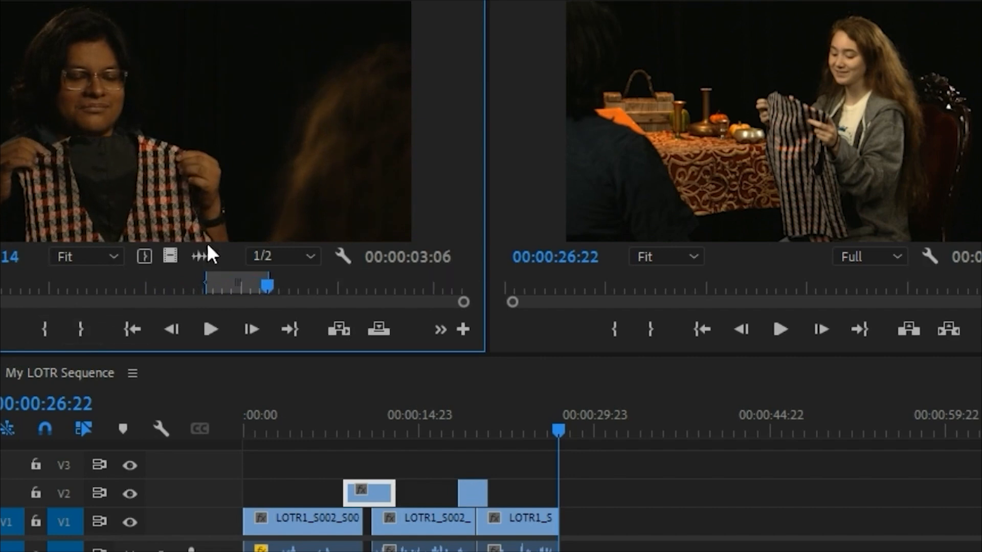
Step: Append the marked Frodo range on V1 right after the third Bilbo clip at about 00:00:26:22 and play the cut
{"action": "left_click_drag", "start_coordinate": [623, 408], "coordinate": [573, 528]}
{"action": "left_click", "coordinate": [544, 427]}
{"action": "key", "text": "space"}
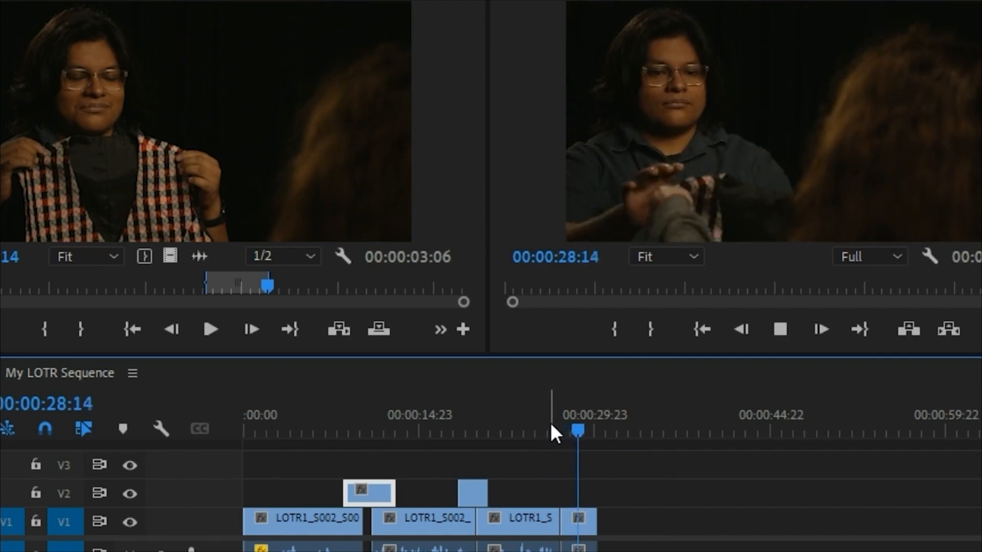
{"action": "key", "text": "space"}
Step: Move the new Frodo clip further along V1 and extend the end of LOTR1_S006_S001_T002.MOV to about 00:00:29:16
{"action": "left_click_drag", "start_coordinate": [575, 530], "coordinate": [647, 532]}
{"action": "left_click", "coordinate": [549, 430]}
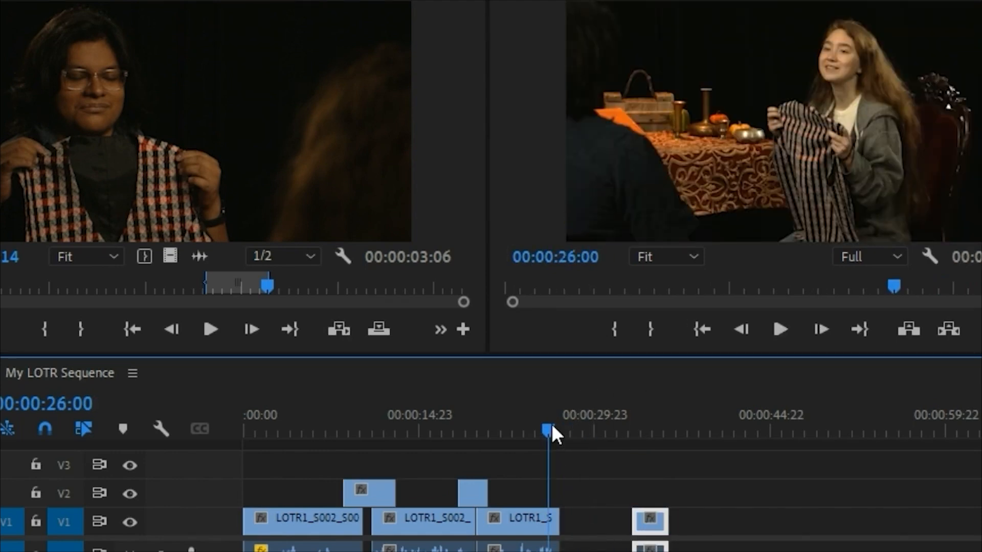
{"action": "key", "text": "equal"}
{"action": "key", "text": "equal"}
{"action": "left_click", "coordinate": [654, 521]}
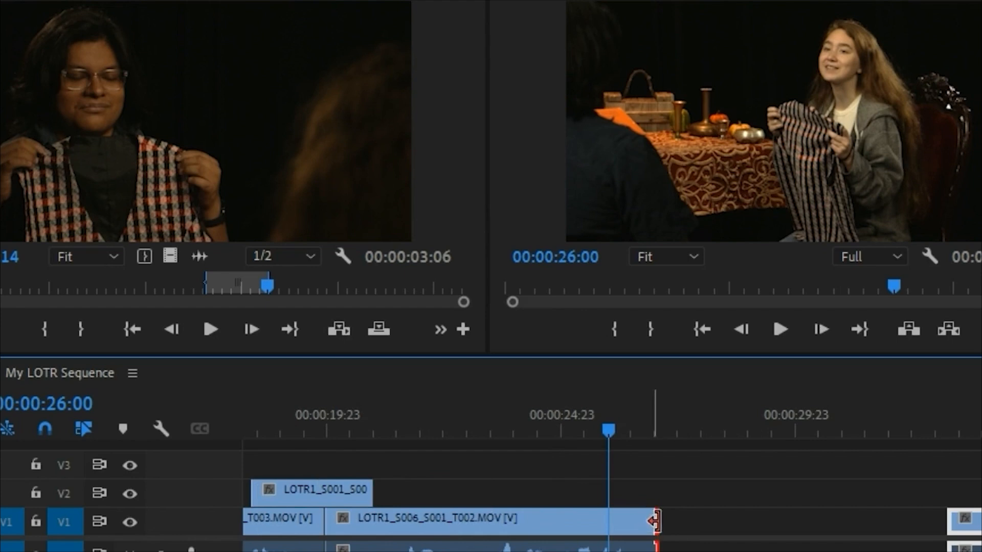
{"action": "left_click_drag", "start_coordinate": [654, 521], "coordinate": [780, 521]}
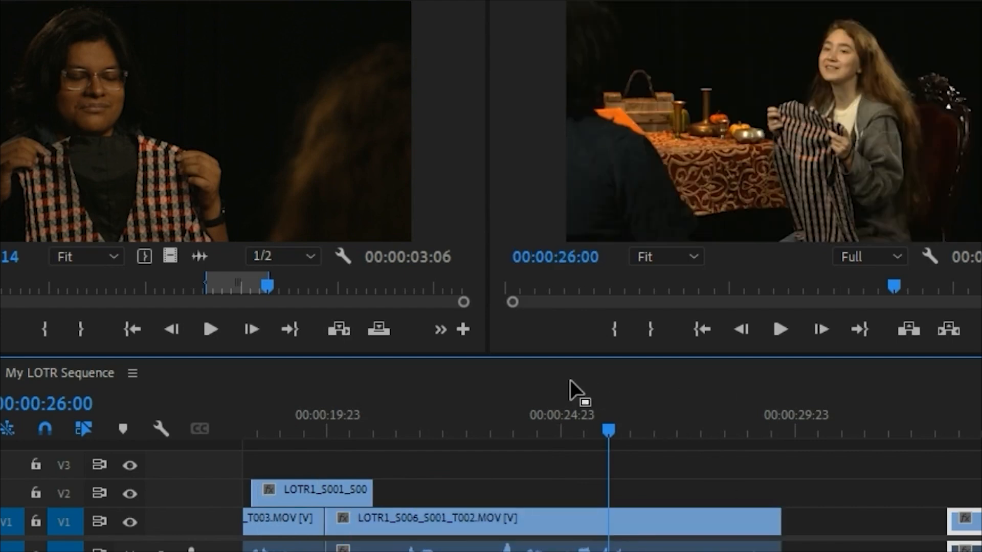
Step: Review the extended Bilbo ending and trim LOTR1_S006_S001_T002.MOV to end at 00:00:27:14
{"action": "key", "text": "space"}
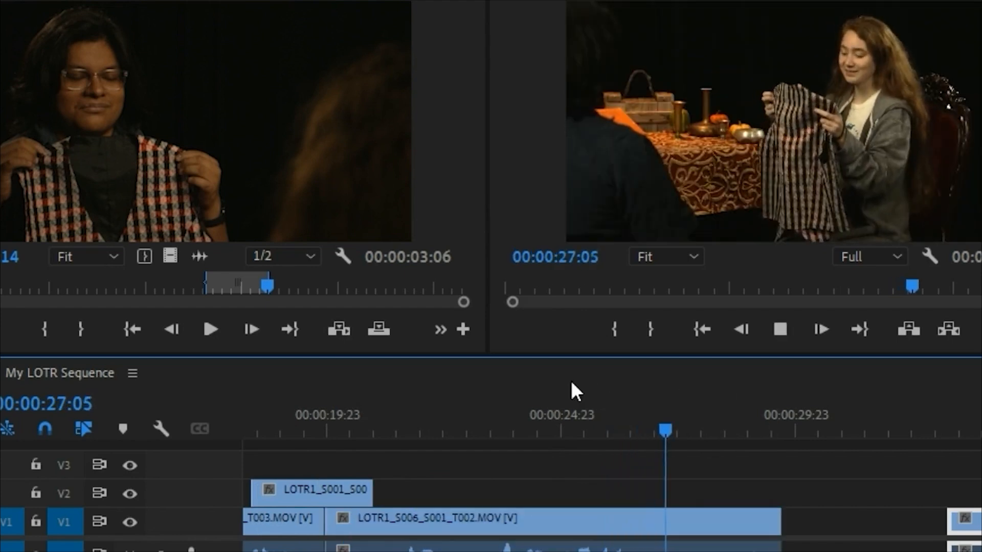
{"action": "left_click", "coordinate": [646, 416]}
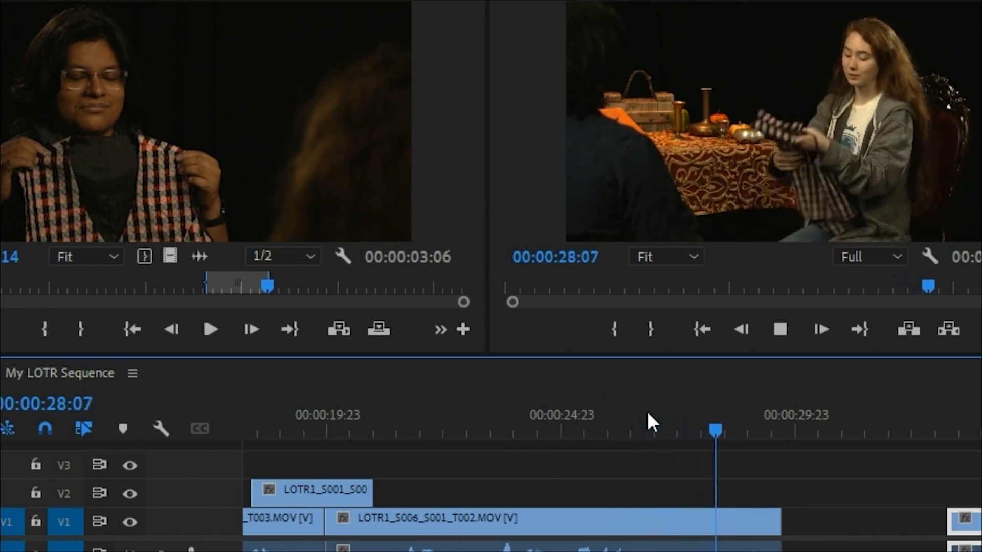
{"action": "key", "text": "space"}
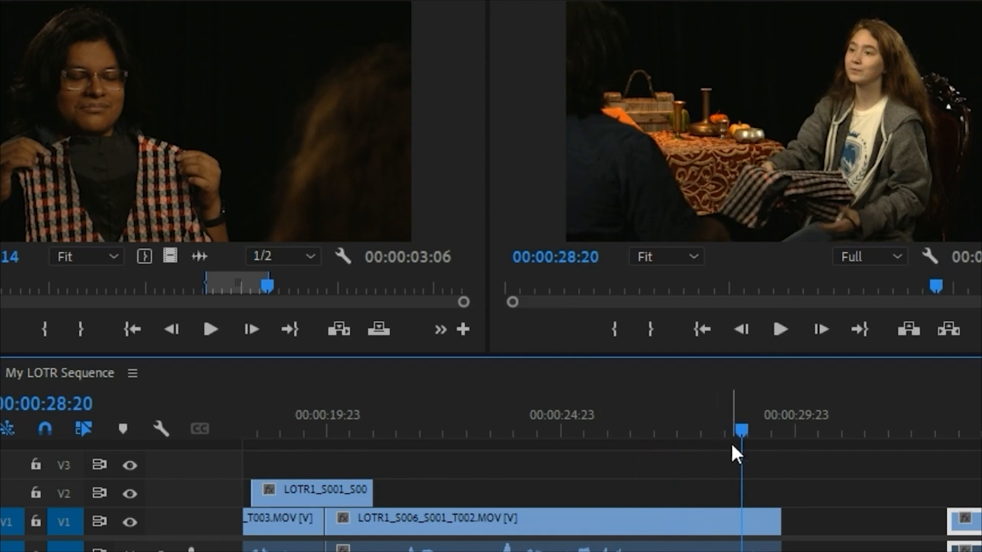
{"action": "left_click_drag", "start_coordinate": [740, 420], "coordinate": [686, 429]}
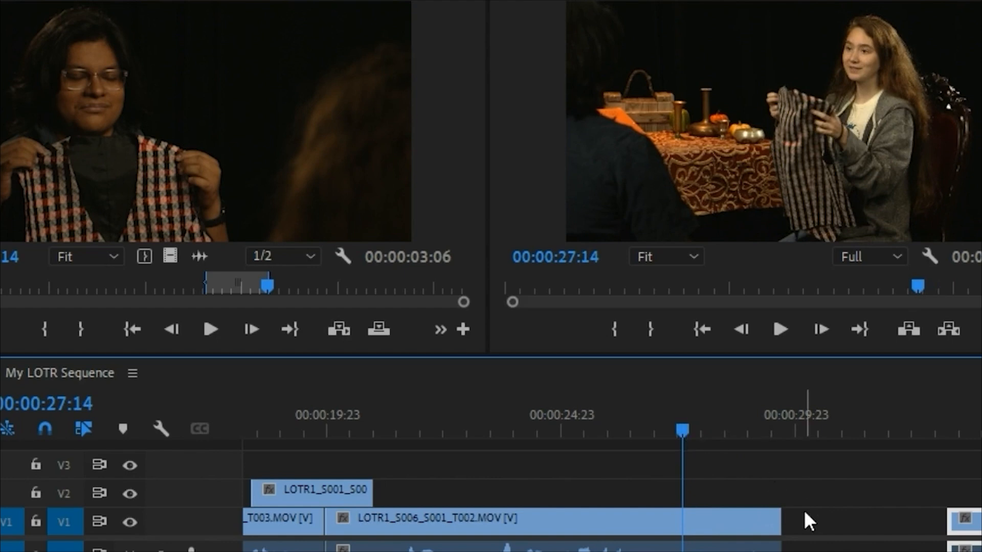
{"action": "left_click_drag", "start_coordinate": [778, 518], "coordinate": [690, 511]}
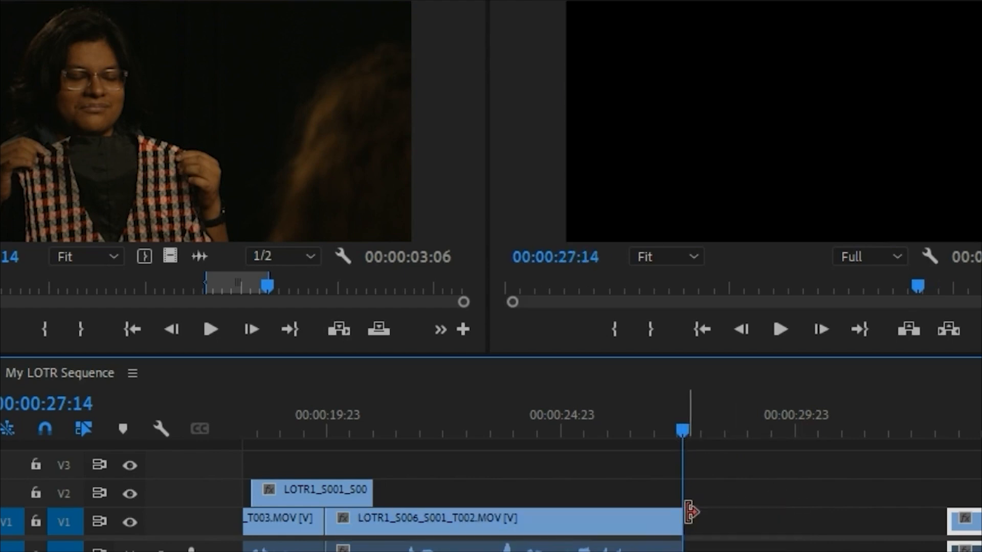
Step: Ripple delete the gap before the Frodo clip on V1 and play across the cut at 00:00:27:14
{"action": "left_click", "coordinate": [716, 519]}
{"action": "key", "text": "Delete"}
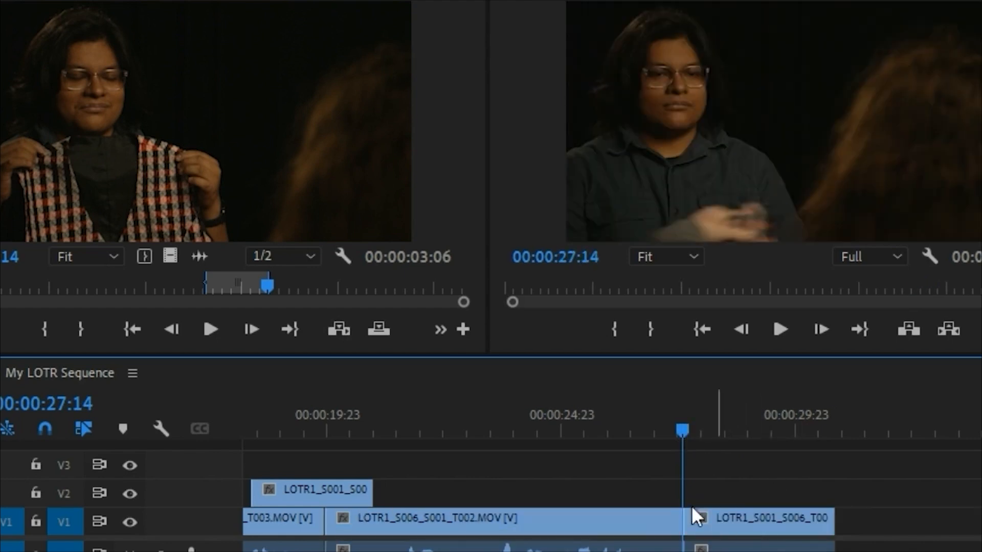
{"action": "left_click", "coordinate": [631, 422]}
{"action": "key", "text": "space"}
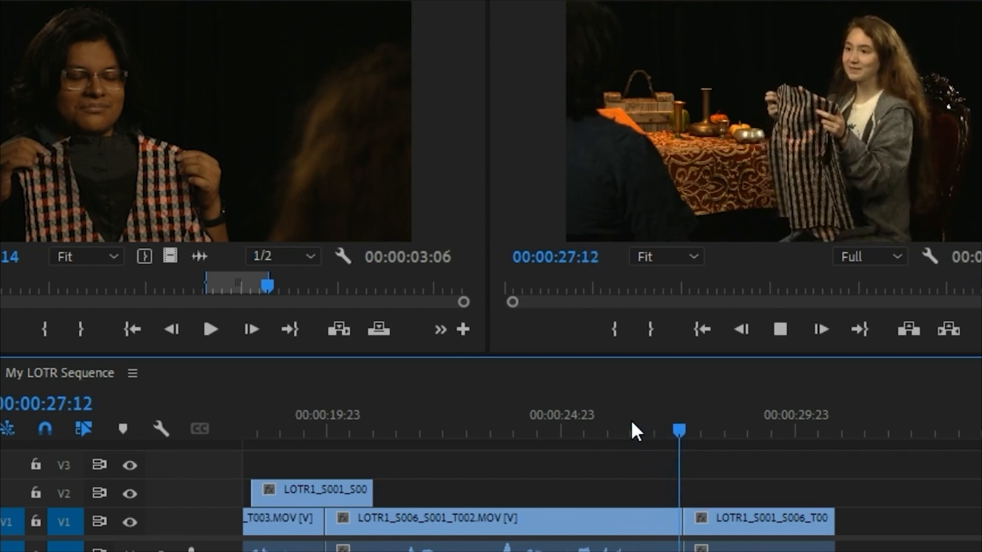
{"action": "key", "text": "space"}
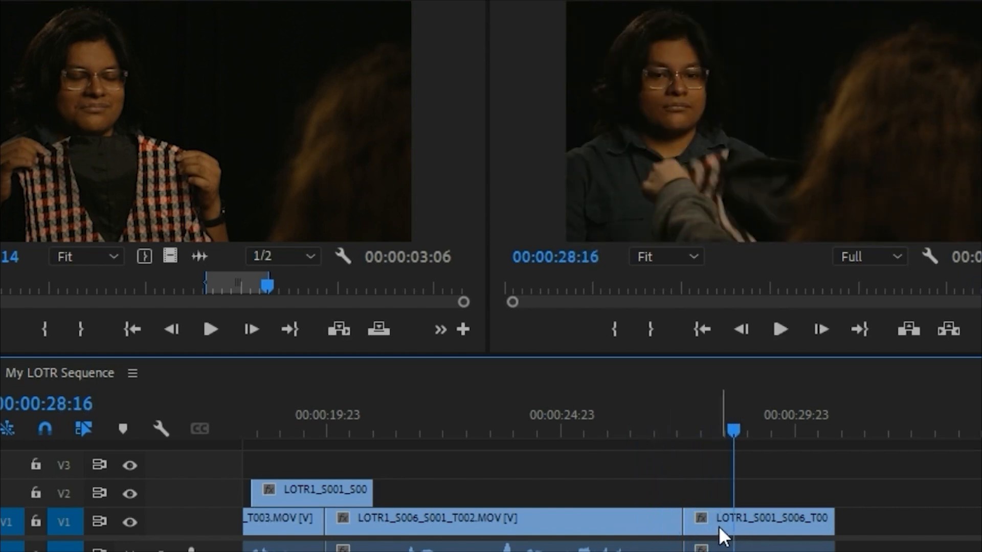
Step: Move the Frodo clip's video up to V2, extend the Bilbo clip beneath it to about 00:00:29:09, and play the overlap
{"action": "left_click_drag", "start_coordinate": [718, 525], "coordinate": [721, 497]}
{"action": "left_click_drag", "start_coordinate": [713, 548], "coordinate": [760, 527]}
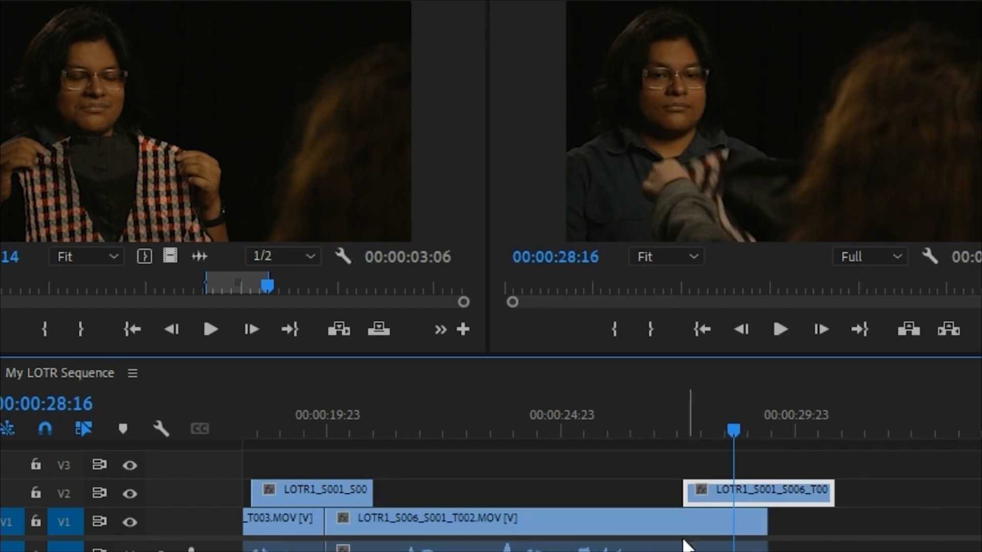
{"action": "left_click", "coordinate": [667, 432]}
{"action": "key", "text": "space"}
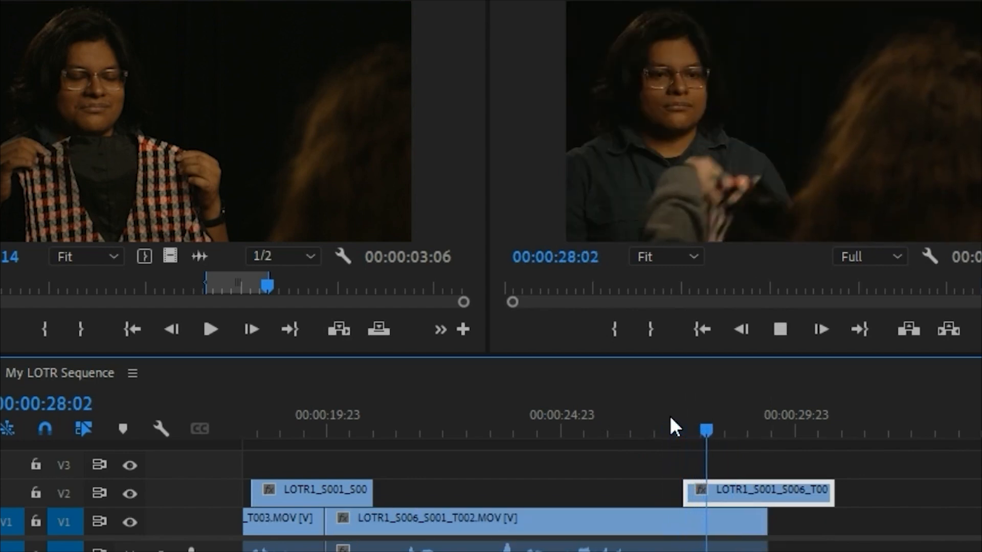
{"action": "key", "text": "space"}
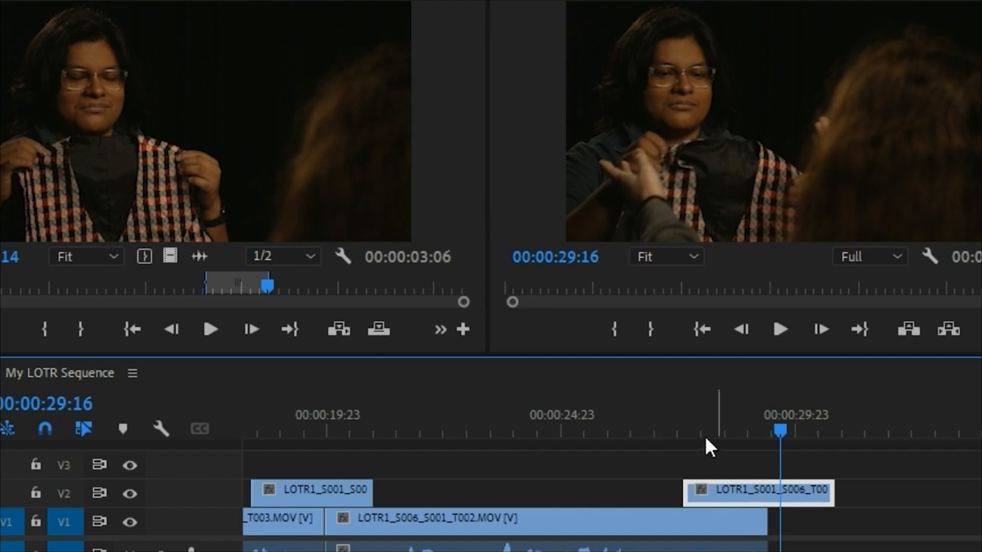
Step: Replay the Frodo vest shot and trim its V2 clip to end at 00:00:30:07
{"action": "left_click", "coordinate": [667, 413]}
{"action": "key", "text": "space"}
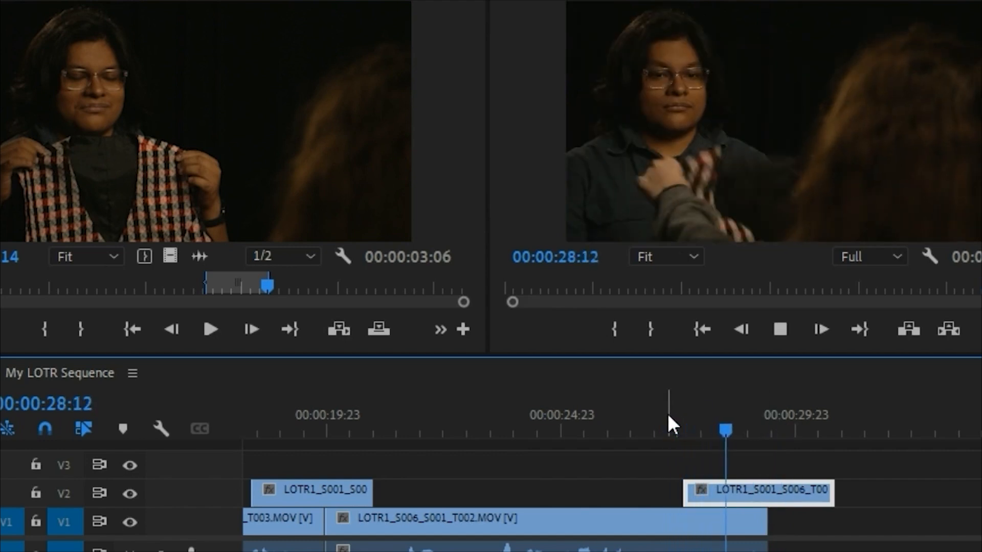
{"action": "key", "text": "space"}
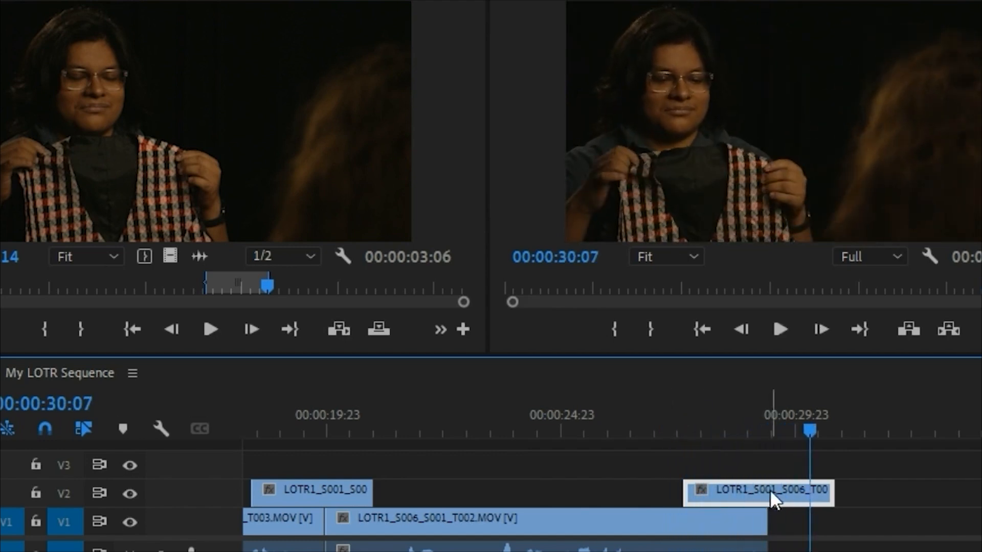
{"action": "left_click_drag", "start_coordinate": [826, 488], "coordinate": [808, 488]}
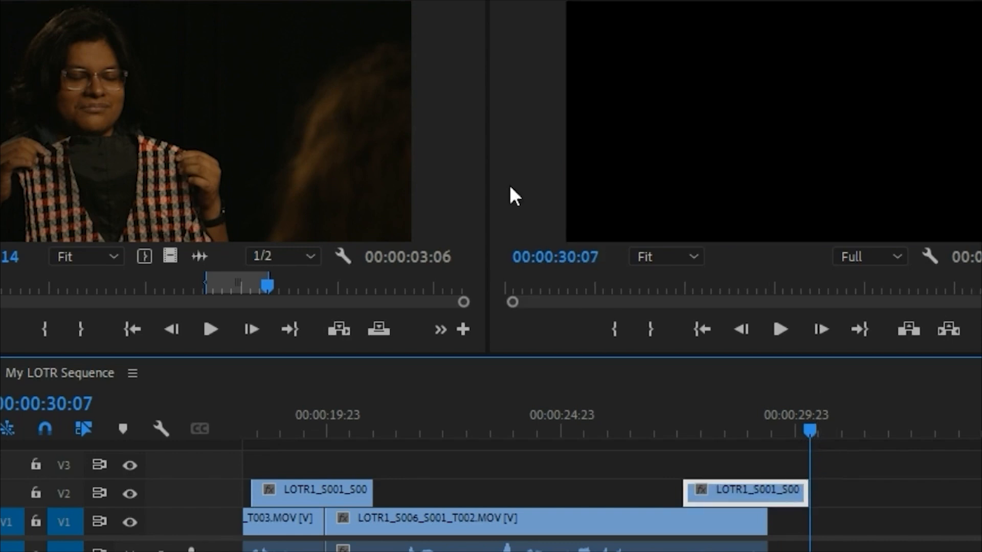
Step: Open LOTR1_S014_S001_T001.MOV from the Bilbo bin, preview it, and mark a 00:00:01:22 range of Bilbo watching silently
{"action": "left_click", "coordinate": [509, 40]}
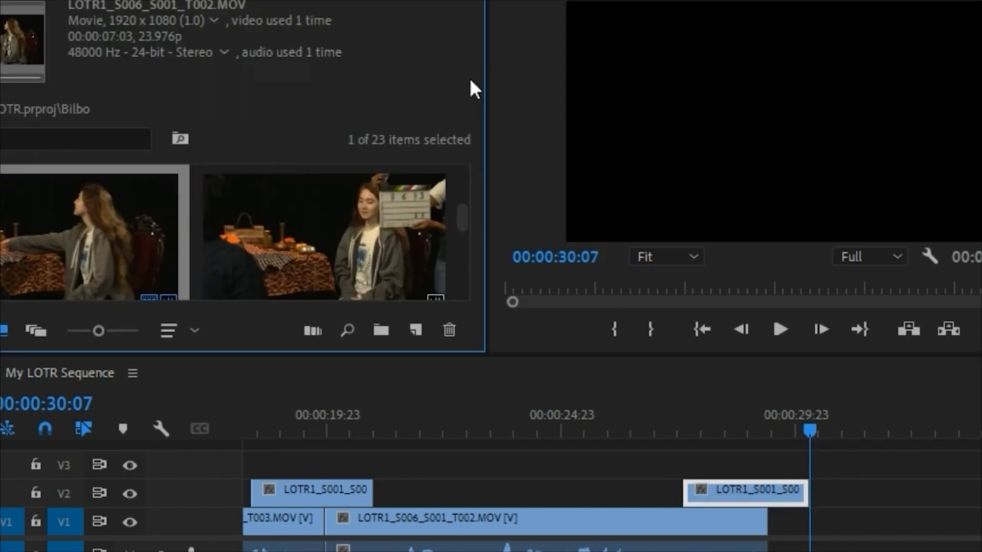
{"action": "scroll", "coordinate": [465, 215], "scroll_direction": "down", "scroll_amount": 3}
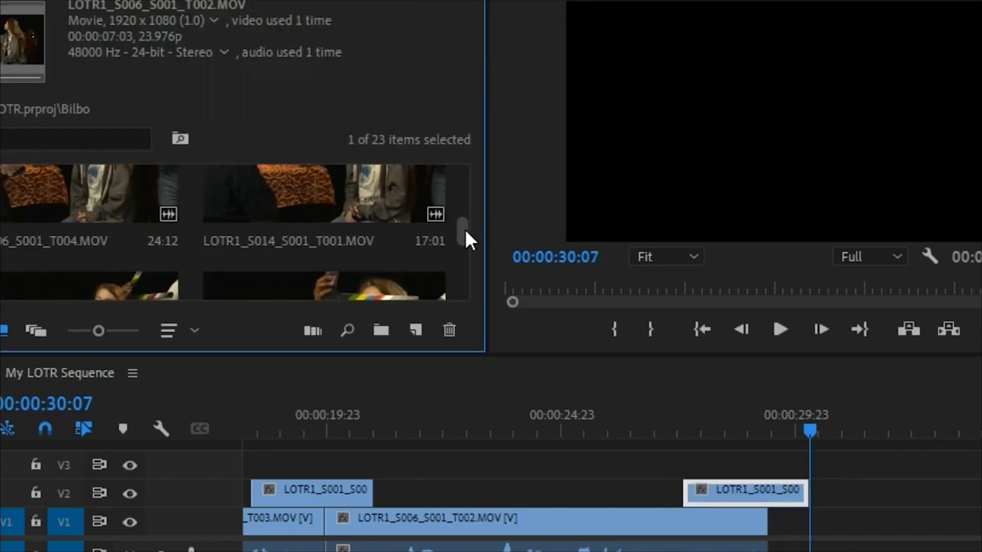
{"action": "scroll", "coordinate": [465, 229], "scroll_direction": "down", "scroll_amount": 2}
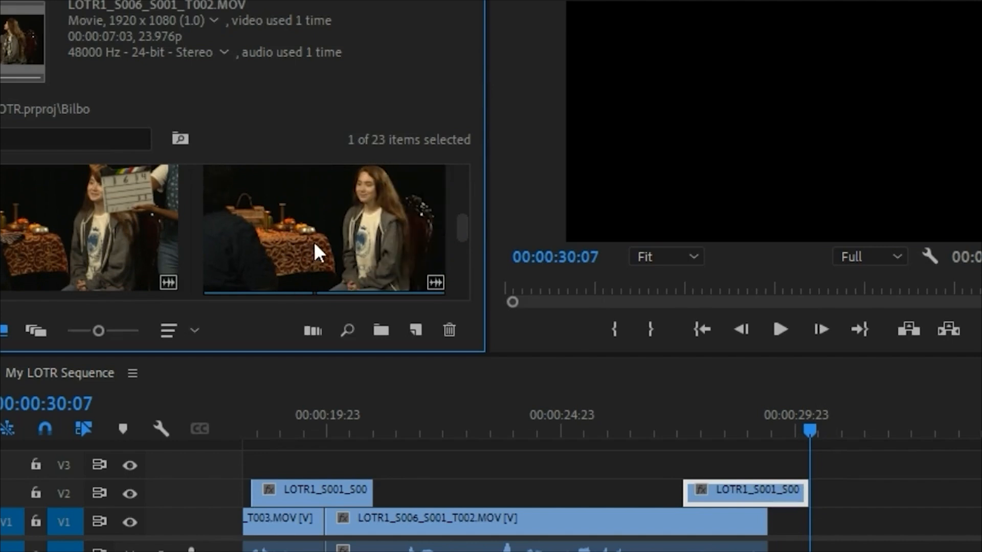
{"action": "double_click", "coordinate": [328, 254]}
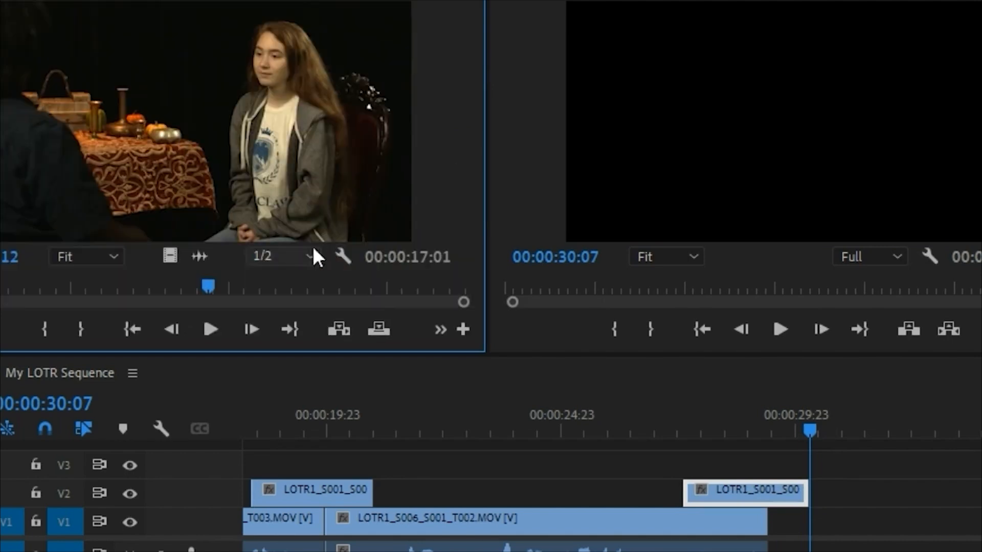
{"action": "left_click_drag", "start_coordinate": [21, 288], "coordinate": [156, 292]}
{"action": "key", "text": "space"}
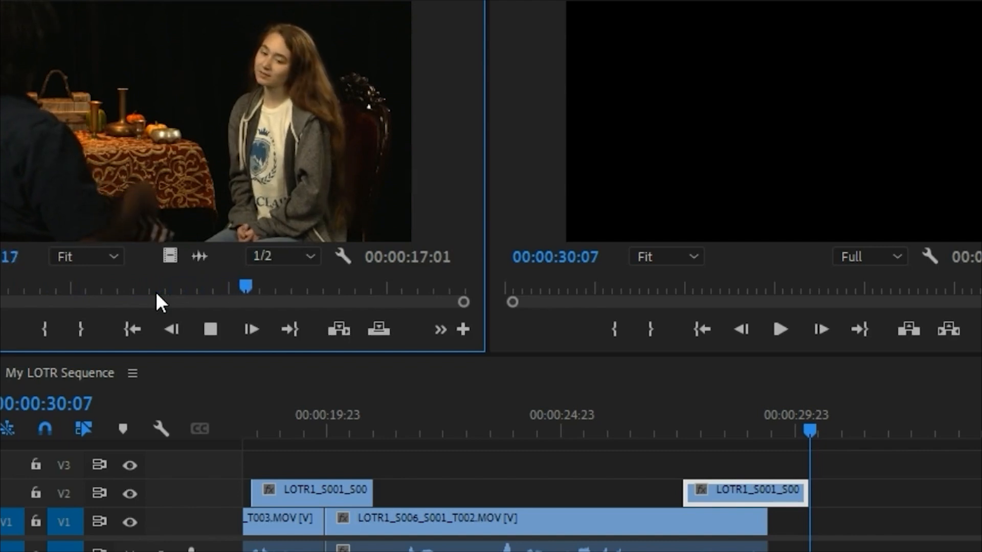
{"action": "key", "text": "space"}
{"action": "left_click_drag", "start_coordinate": [253, 286], "coordinate": [155, 287]}
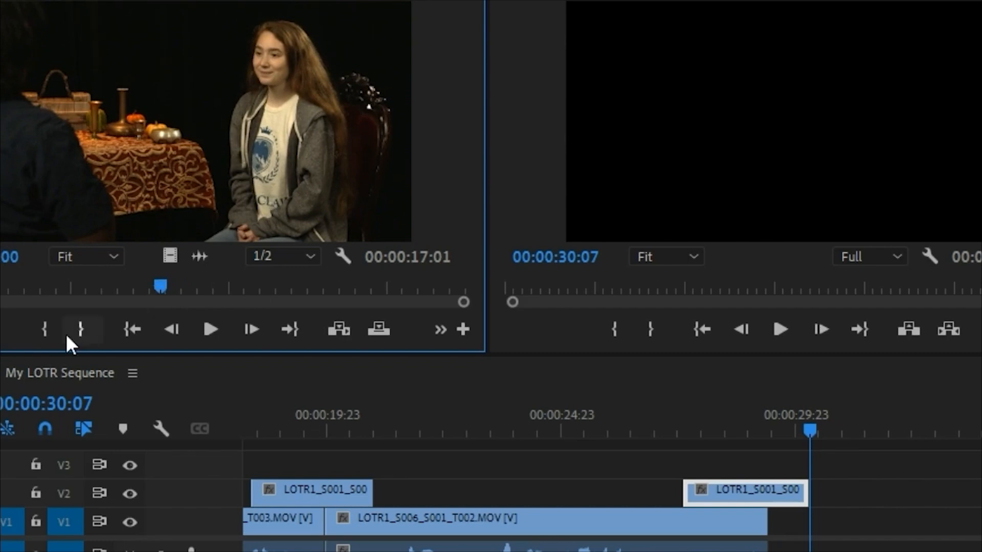
{"action": "key", "text": "i"}
{"action": "key", "text": "space"}
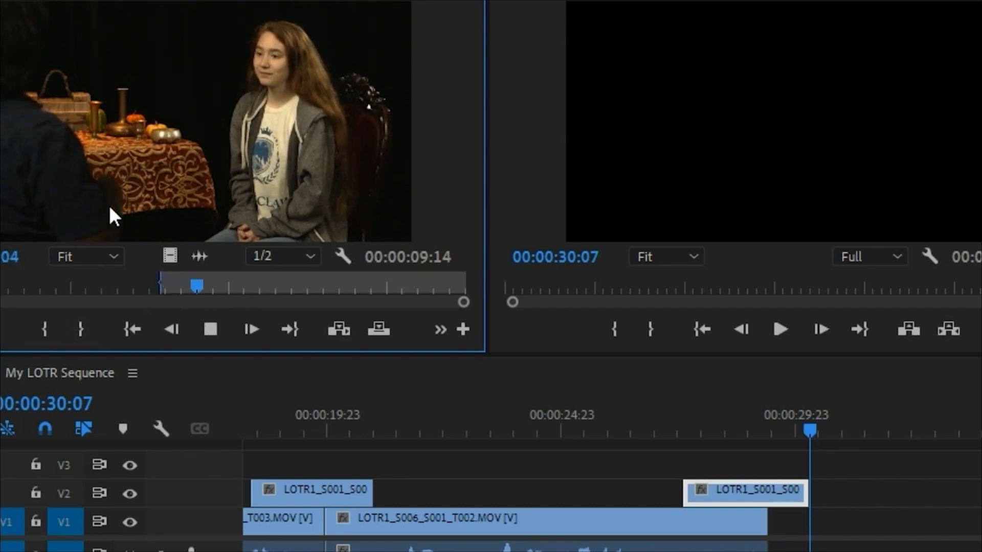
{"action": "key", "text": "space"}
{"action": "left_click", "coordinate": [82, 332]}
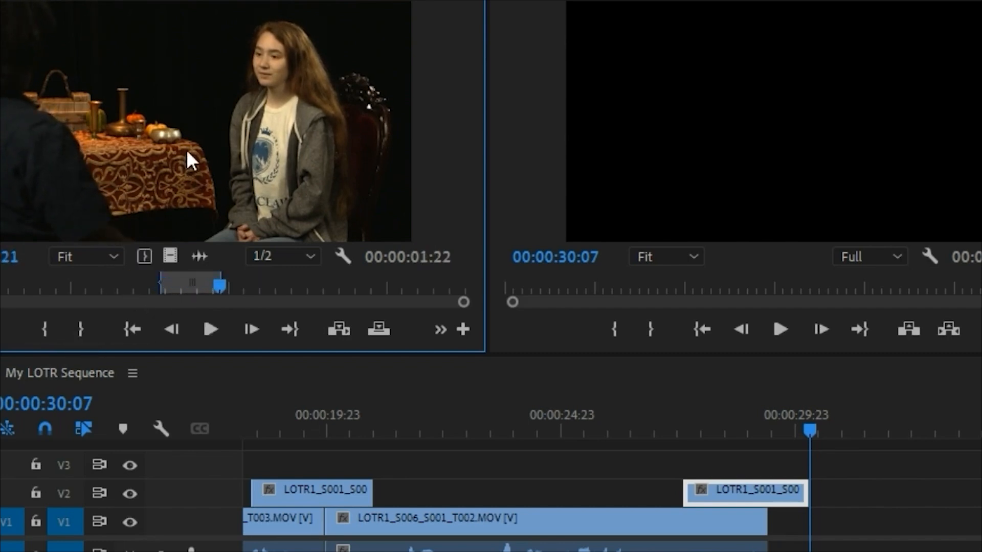
Step: Overwrite the marked Bilbo shot onto V1 at 00:00:30:07 and play it in the sequence
{"action": "key", "text": "."}
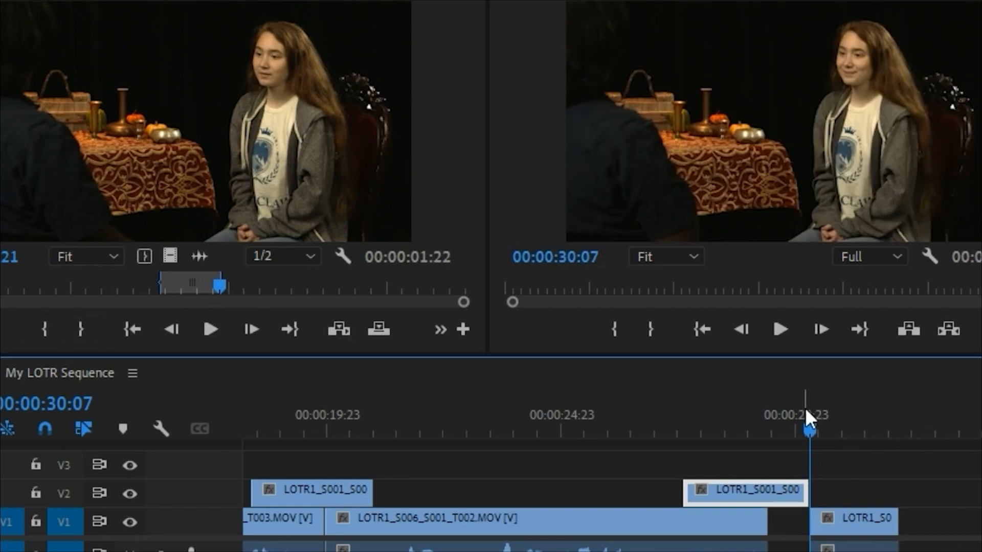
{"action": "left_click", "coordinate": [794, 431]}
{"action": "key", "text": "space"}
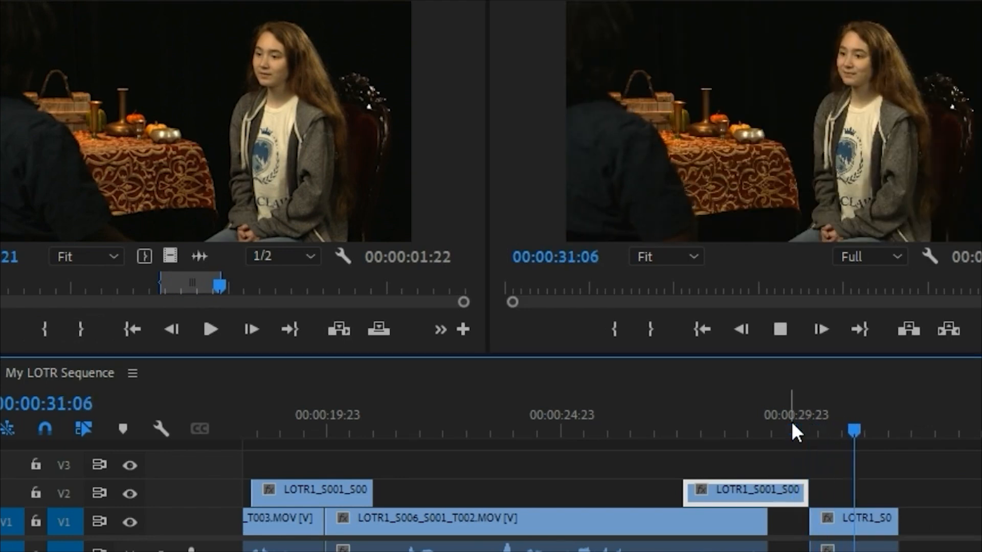
{"action": "key", "text": "space"}
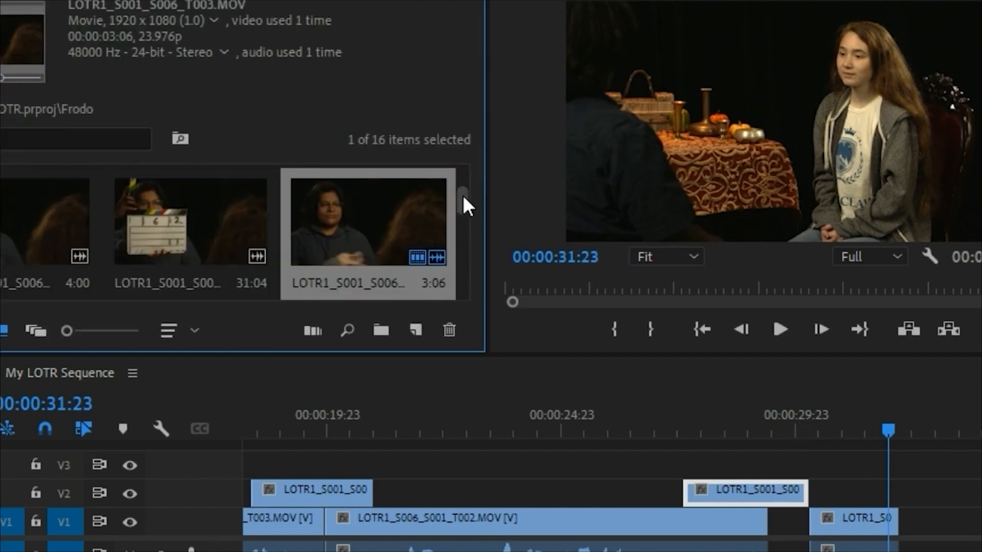
Step: Open LOTR1_S001_S012_T001.MOV from the Frodo bin and scrub through the shirt close-up
{"action": "left_click_drag", "start_coordinate": [462, 195], "coordinate": [477, 234]}
{"action": "double_click", "coordinate": [210, 256]}
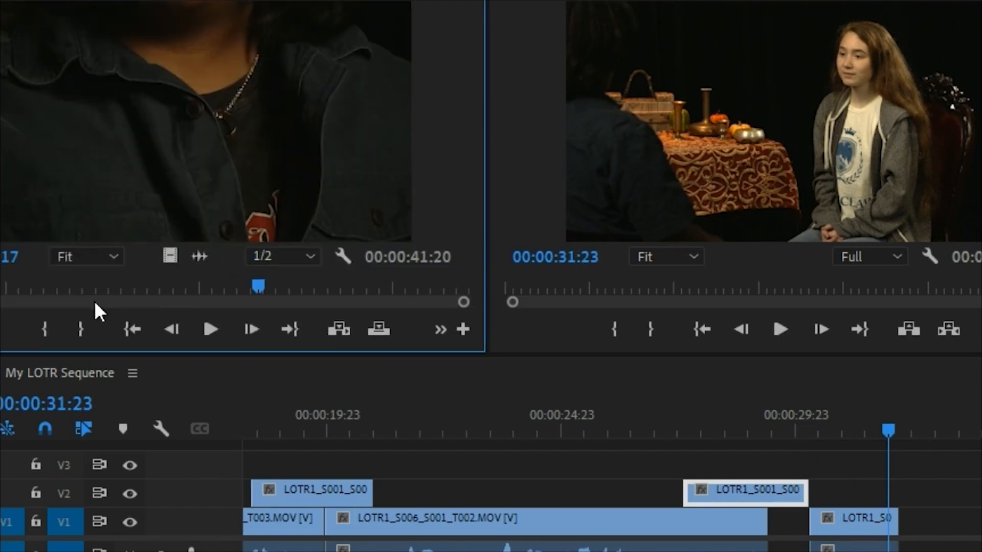
{"action": "left_click_drag", "start_coordinate": [66, 291], "coordinate": [232, 300]}
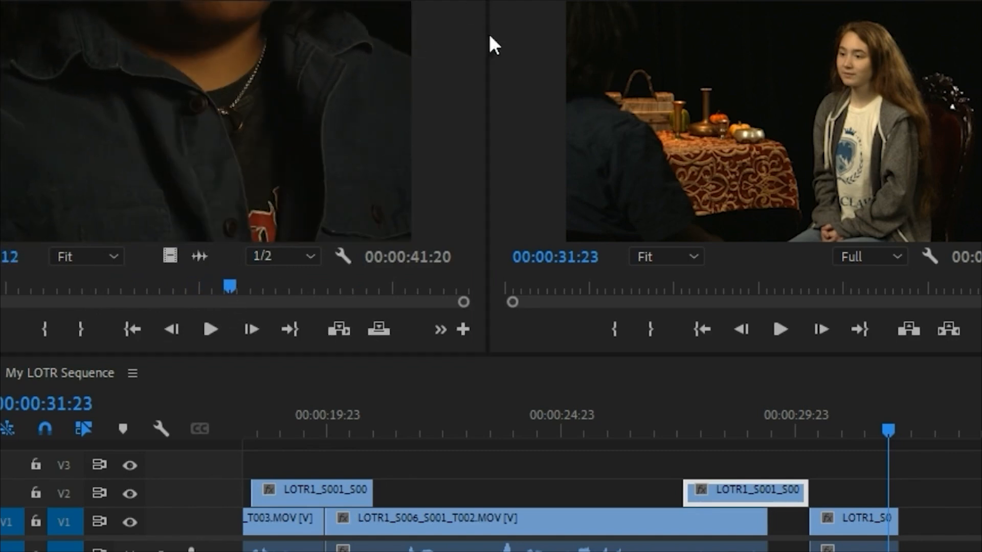
{"action": "key", "text": "shift+1"}
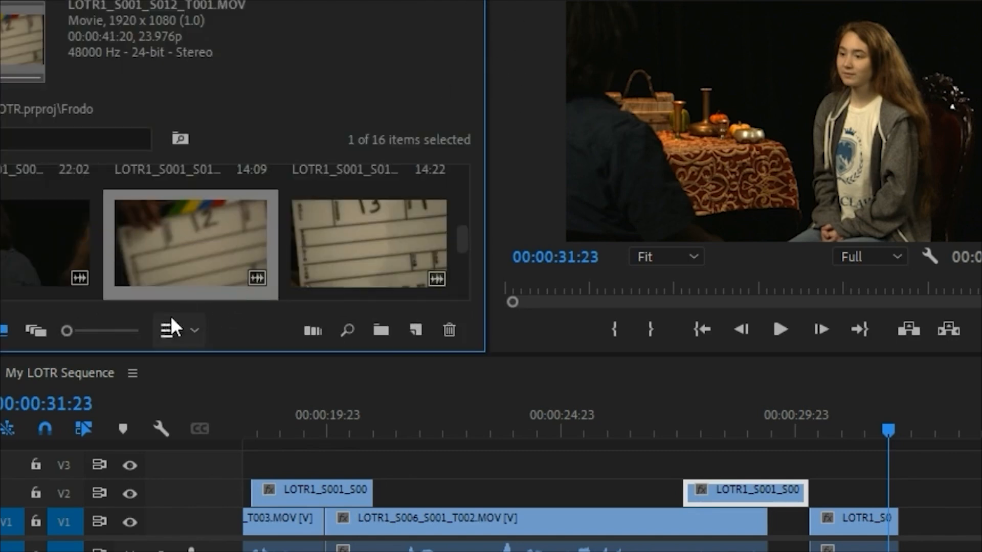
Step: Open the slate 13 Frodo close-up and mark a 00:00:02:10 range of the hands on the shirt buttons
{"action": "double_click", "coordinate": [360, 245]}
{"action": "left_click_drag", "start_coordinate": [47, 283], "coordinate": [23, 291]}
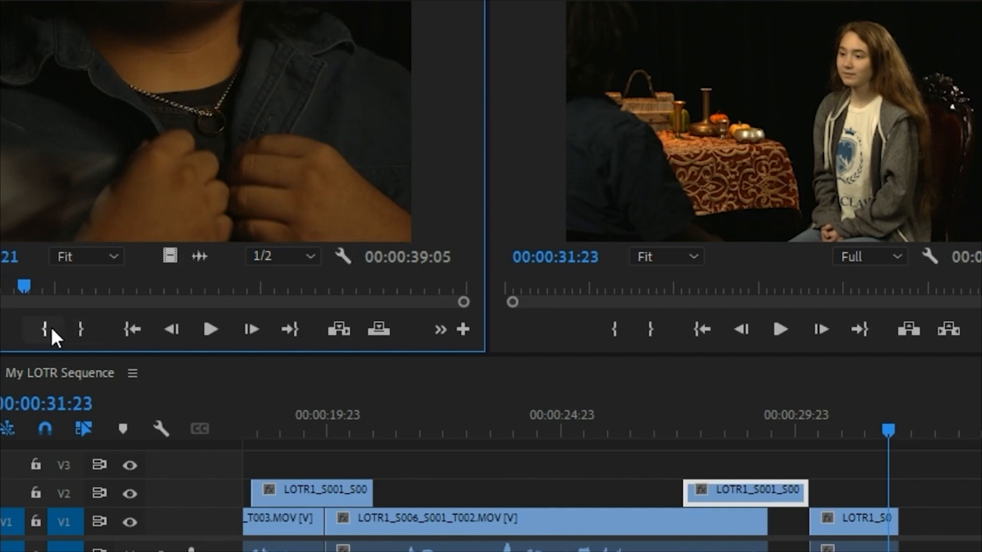
{"action": "left_click", "coordinate": [51, 329]}
{"action": "key", "text": "space"}
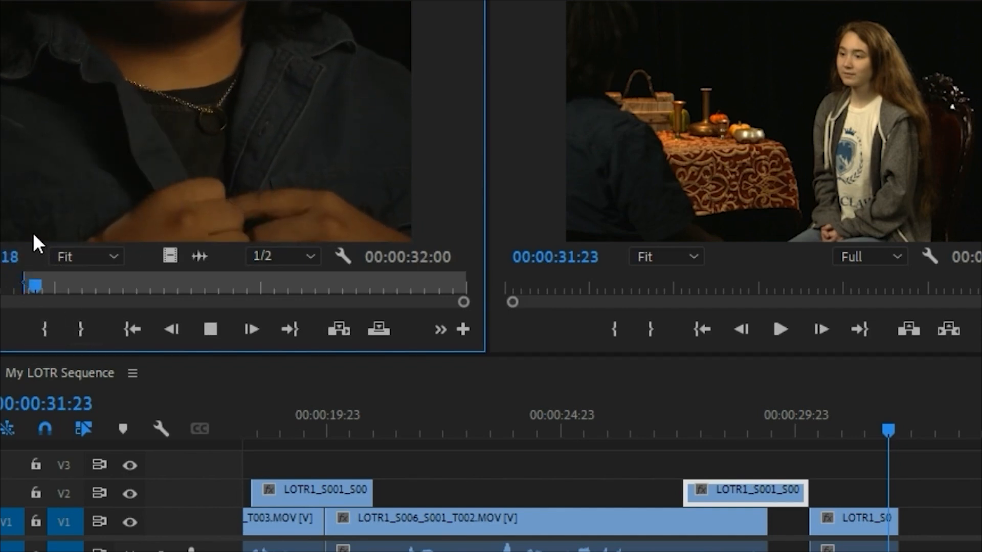
{"action": "left_click", "coordinate": [80, 330]}
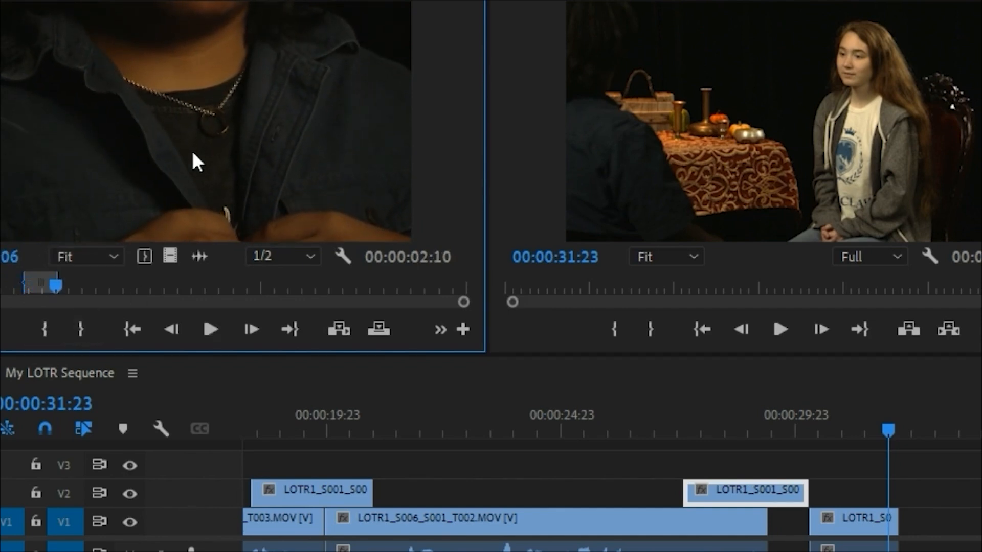
Step: Place the marked Frodo close-up right after the last Bilbo clip, play the cut, and move its video up to V2
{"action": "left_click_drag", "start_coordinate": [307, 169], "coordinate": [906, 530]}
{"action": "left_click", "coordinate": [867, 427]}
{"action": "key", "text": "minus"}
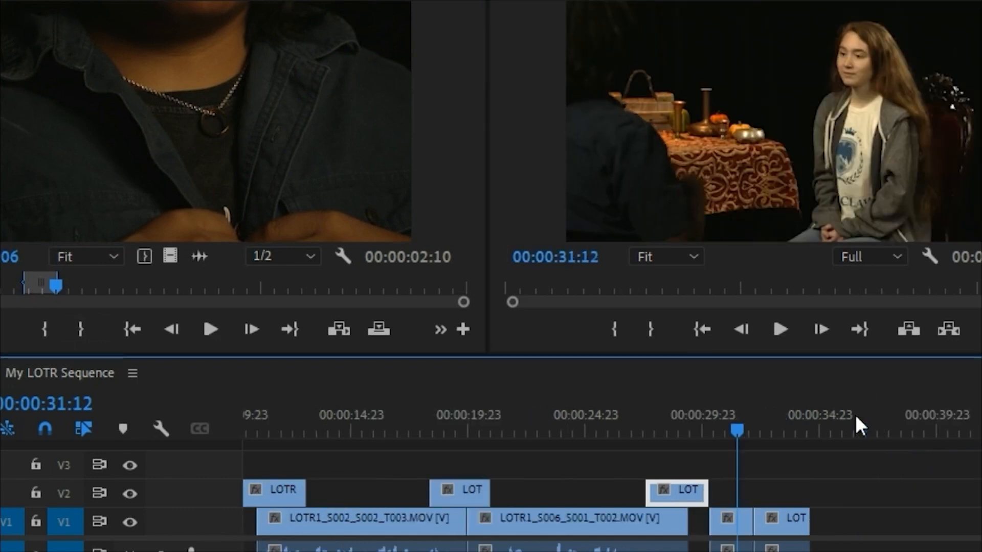
{"action": "key", "text": "space"}
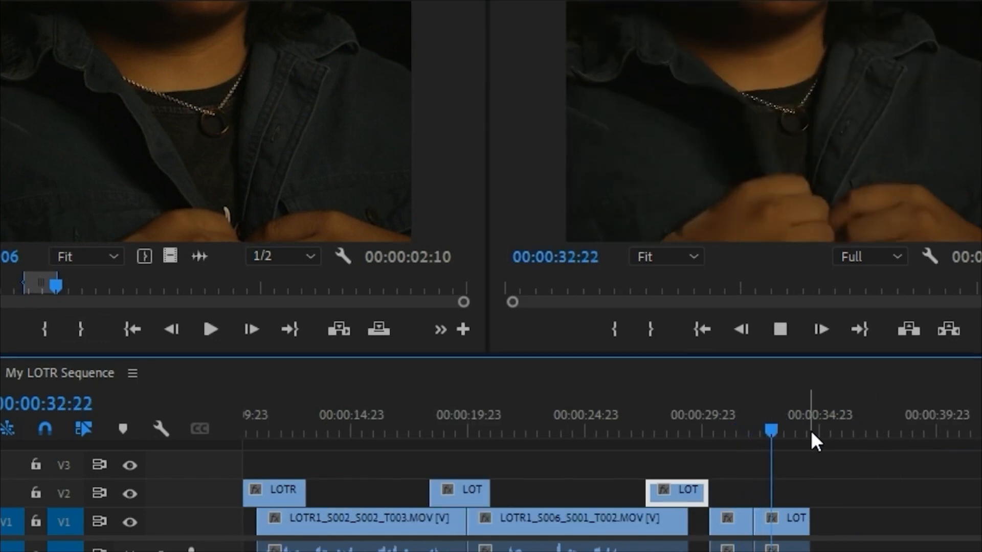
{"action": "key", "text": "space"}
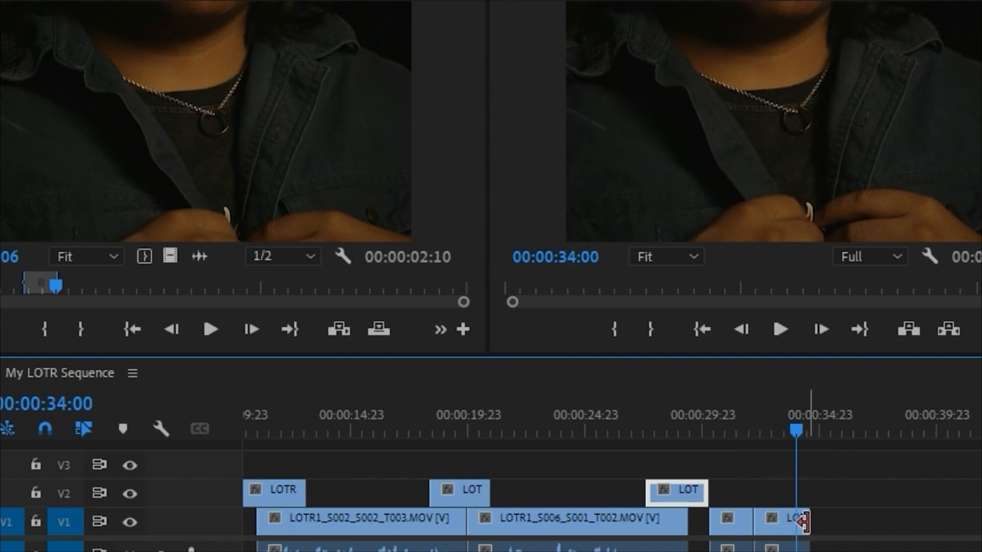
{"action": "left_click_drag", "start_coordinate": [785, 520], "coordinate": [785, 494]}
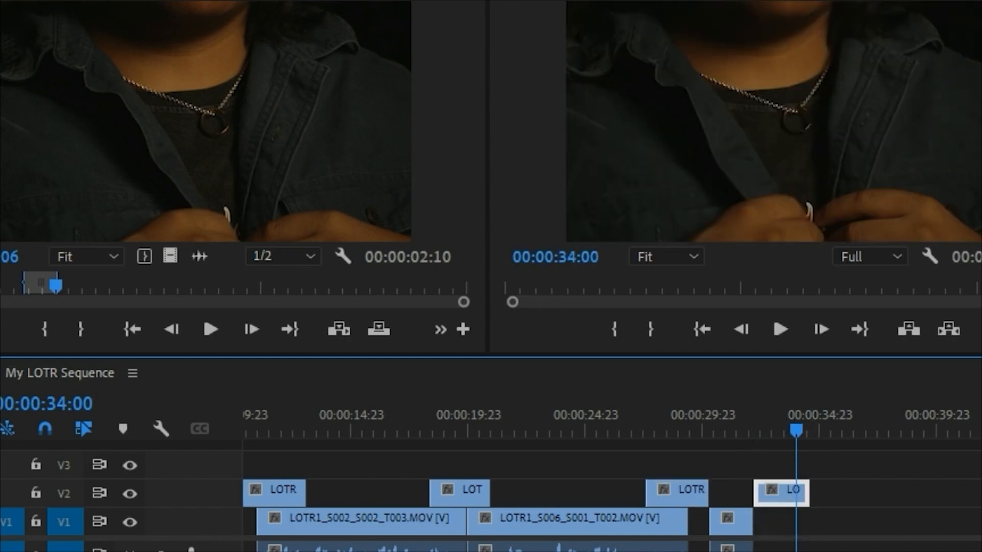
Step: Open a LOTR1_S014_S002 close-up take from the Bilbo bin, preview it, and mark a 00:00:05:20 range for the sequence
{"action": "key", "text": "shift+1"}
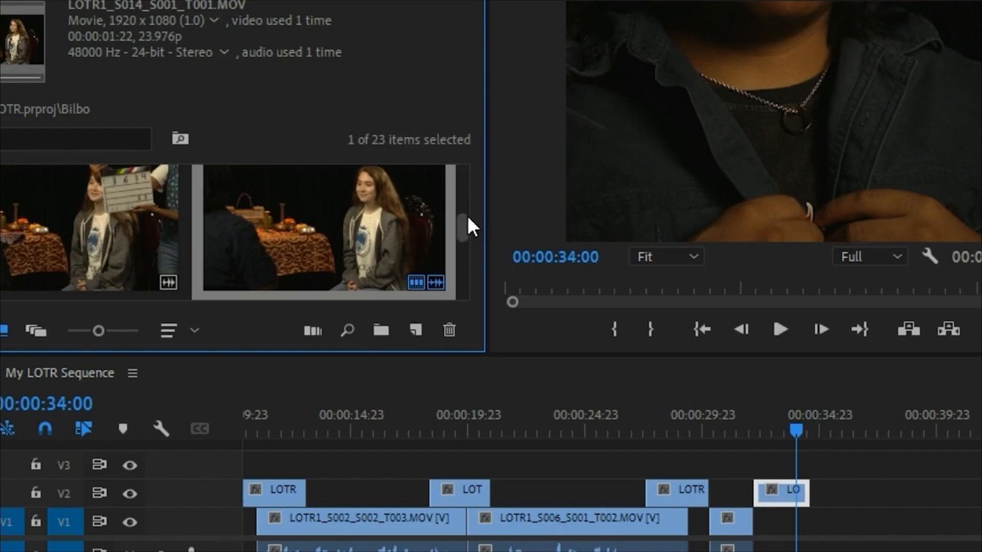
{"action": "scroll", "coordinate": [465, 230], "scroll_direction": "down", "scroll_amount": 1}
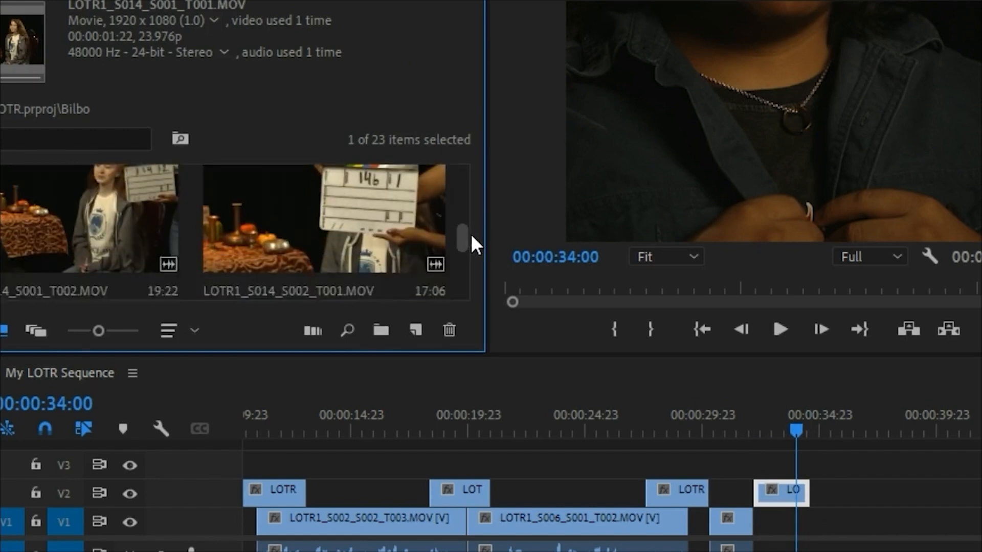
{"action": "double_click", "coordinate": [88, 212]}
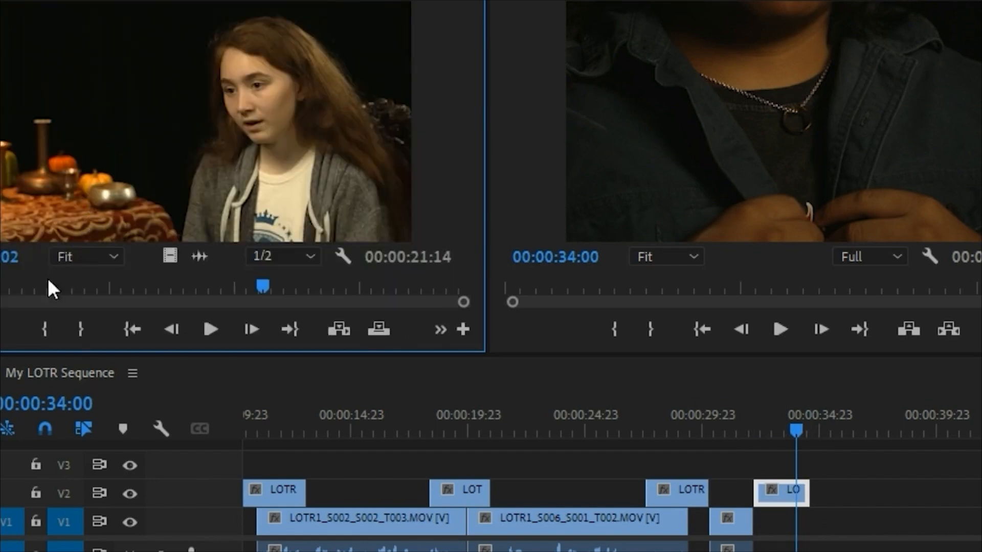
{"action": "left_click", "coordinate": [57, 286]}
{"action": "key", "text": "space"}
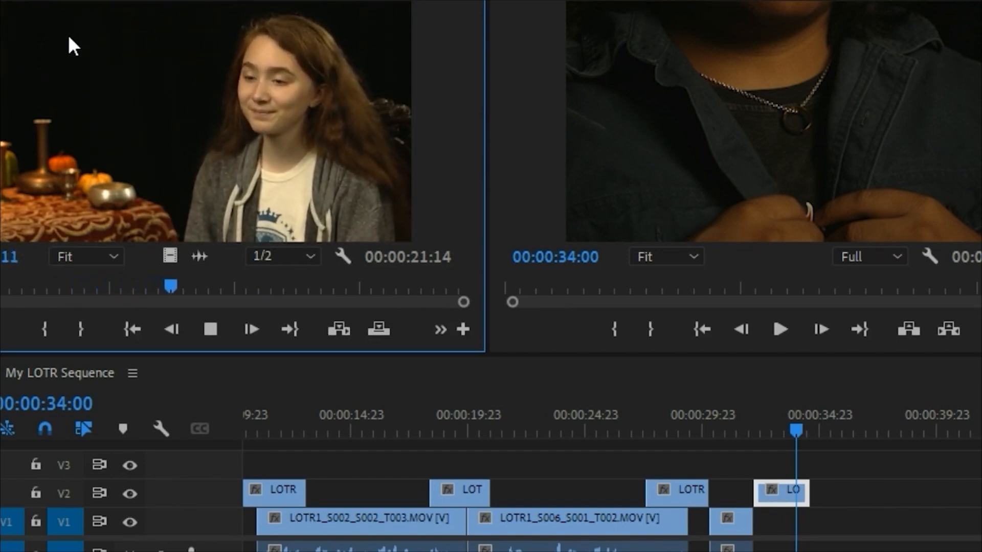
{"action": "key", "text": "space"}
{"action": "left_click", "coordinate": [39, 333]}
{"action": "key", "text": "space"}
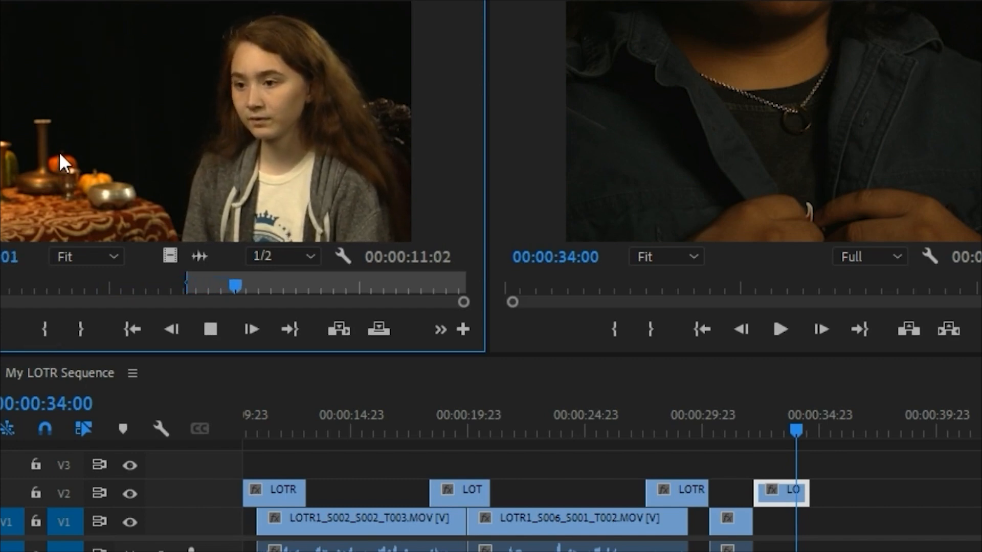
{"action": "key", "text": "space"}
{"action": "key", "text": "i"}
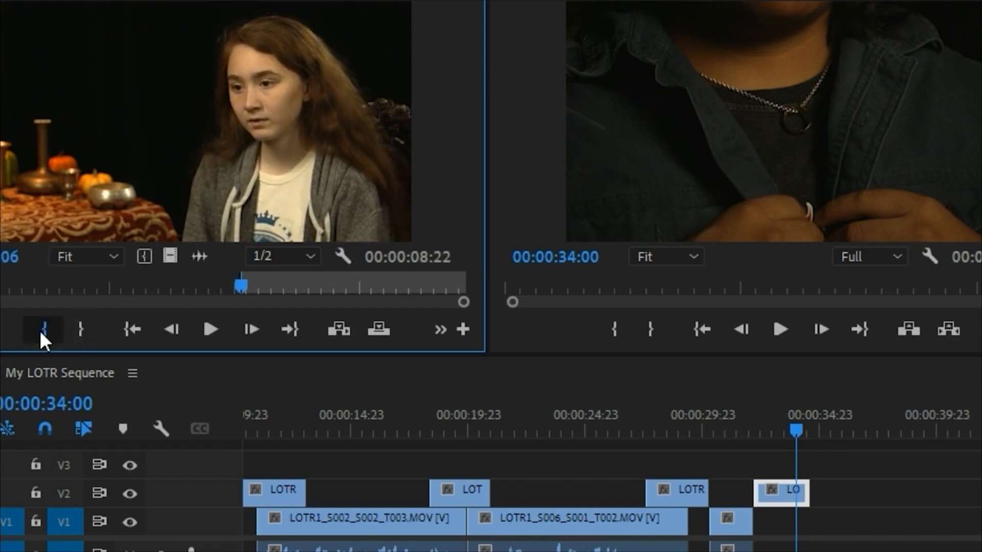
{"action": "key", "text": "space"}
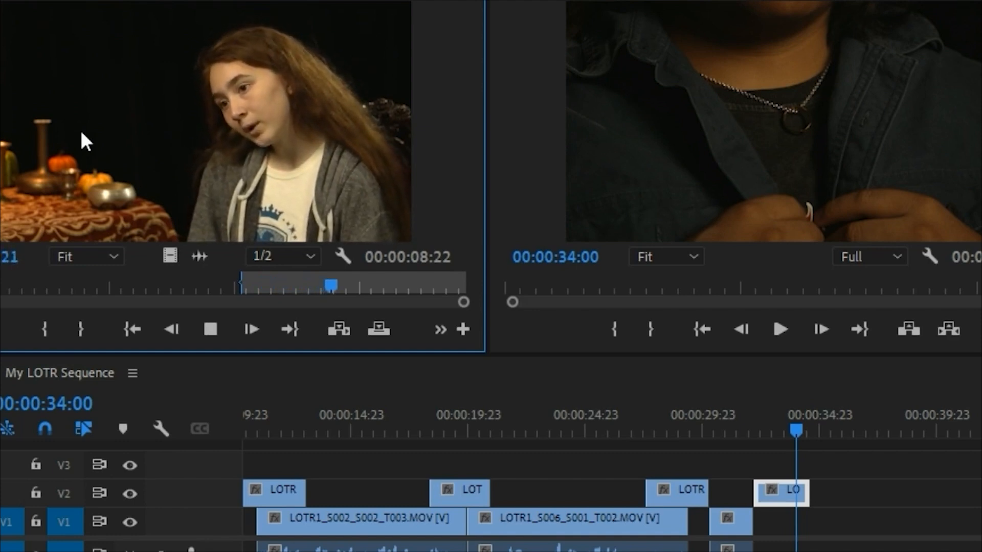
{"action": "left_click", "coordinate": [81, 333]}
Step: Place the marked Bilbo close-up on V1 so it starts beneath the V2 Frodo close-up, and play the overlap
{"action": "left_click_drag", "start_coordinate": [748, 442], "coordinate": [770, 529]}
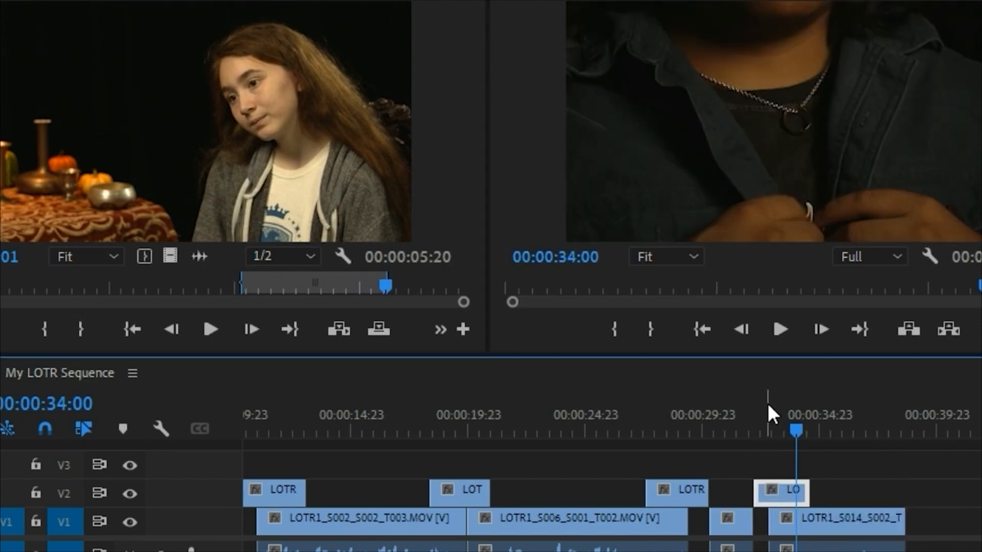
{"action": "left_click", "coordinate": [777, 419]}
{"action": "key", "text": "space"}
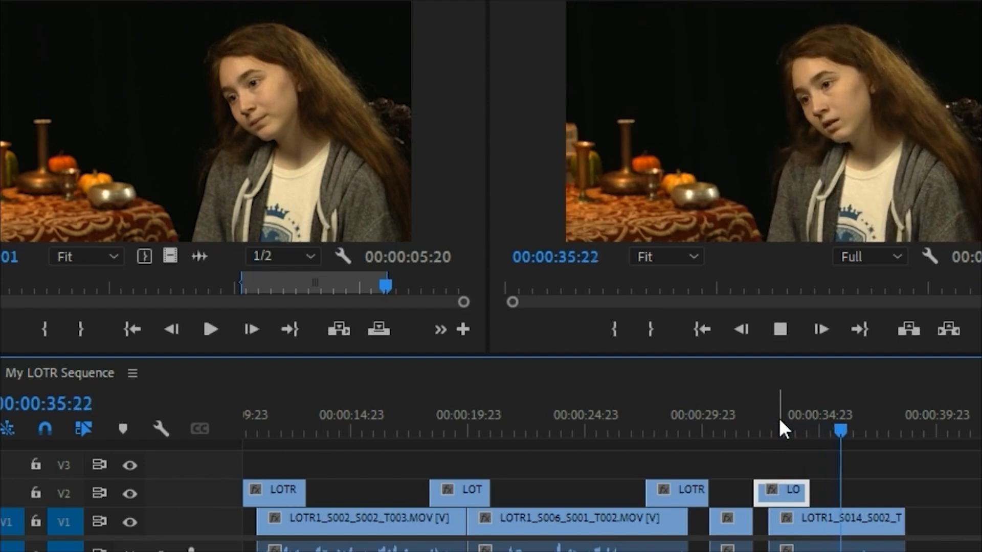
{"action": "key", "text": "space"}
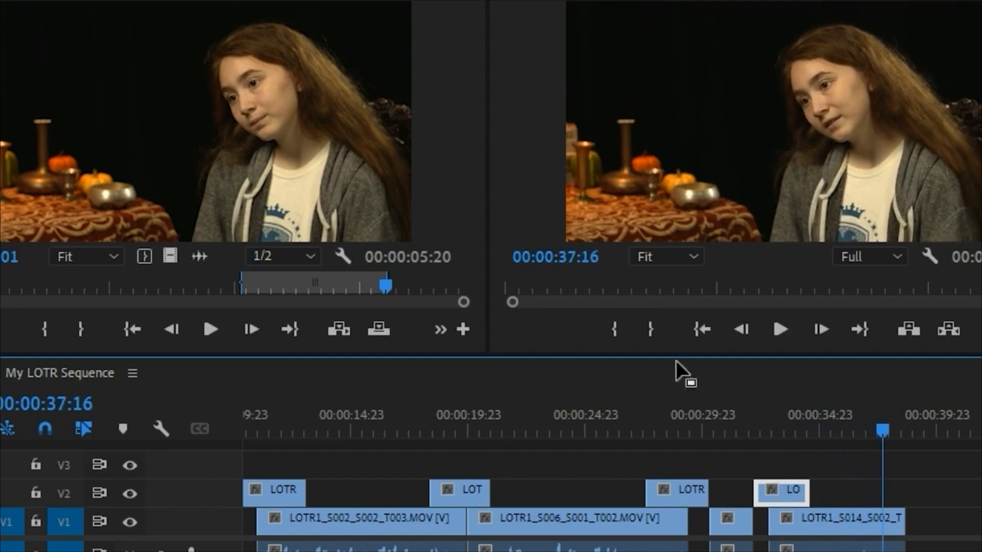
Step: Open a Frodo reaction take from the Frodo bin and scrub through it for a usable moment
{"action": "left_click", "coordinate": [519, 25]}
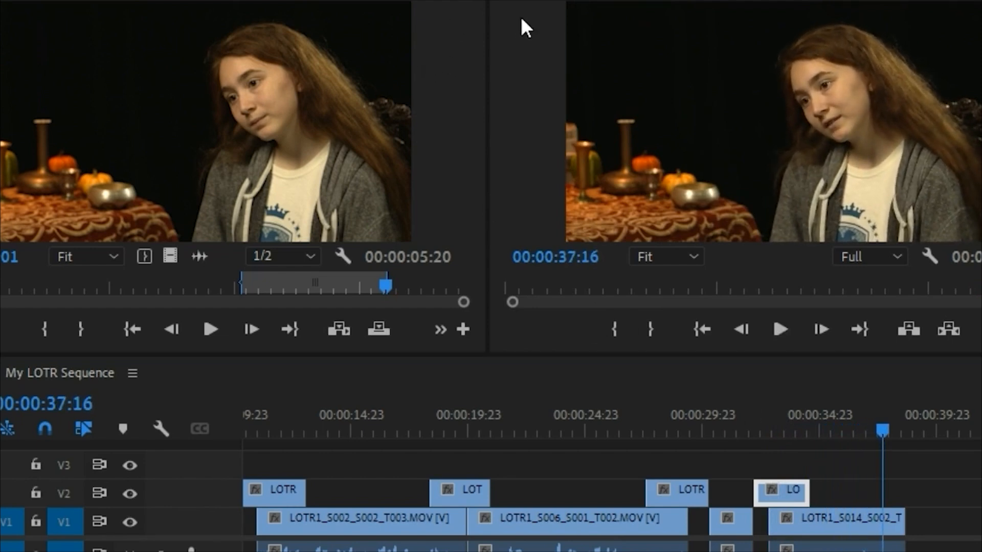
{"action": "key", "text": "shift+1"}
{"action": "double_click", "coordinate": [22, 230]}
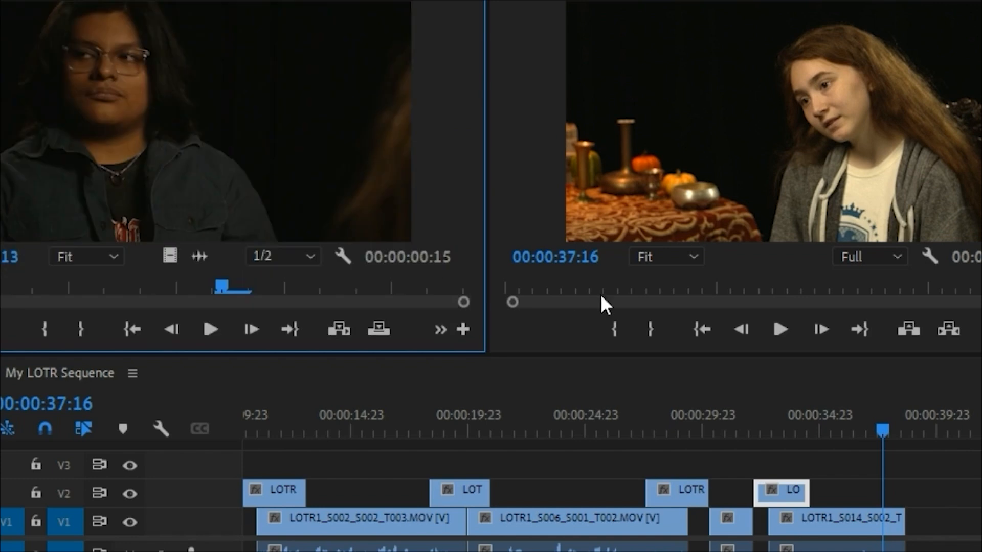
{"action": "left_click", "coordinate": [557, 286]}
{"action": "left_click_drag", "start_coordinate": [30, 285], "coordinate": [135, 286]}
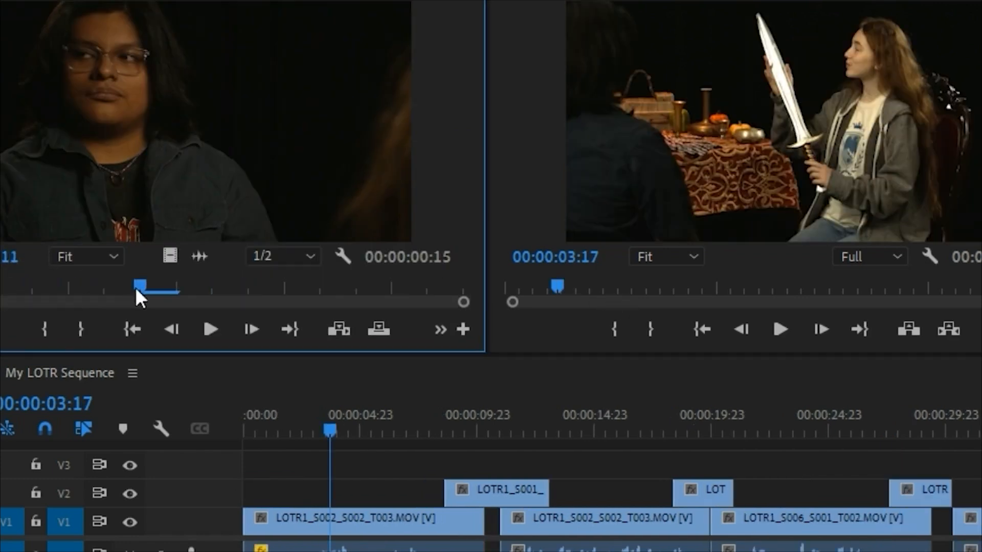
{"action": "left_click", "coordinate": [496, 7]}
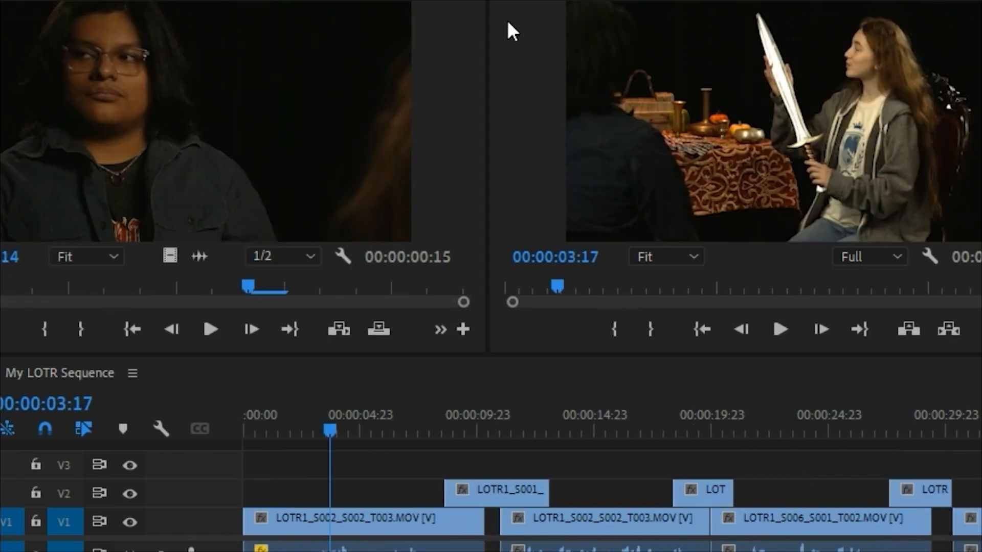
Step: Open the LOTR1_S001_S015_T002 take from the Frodo bin and scrub back to its slate to check the shot
{"action": "key", "text": "shift+1"}
{"action": "scroll", "coordinate": [326, 213], "scroll_direction": "down", "scroll_amount": 1}
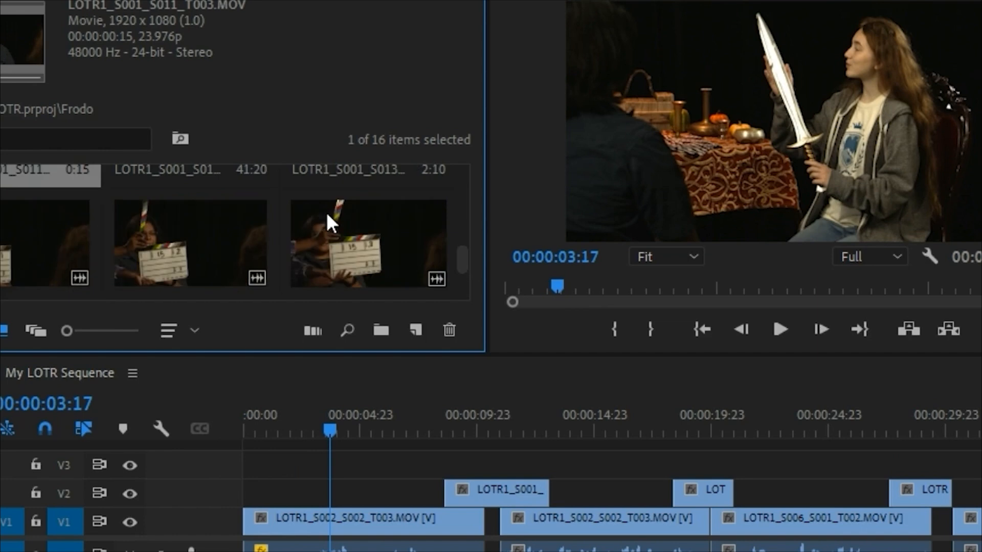
{"action": "double_click", "coordinate": [194, 261]}
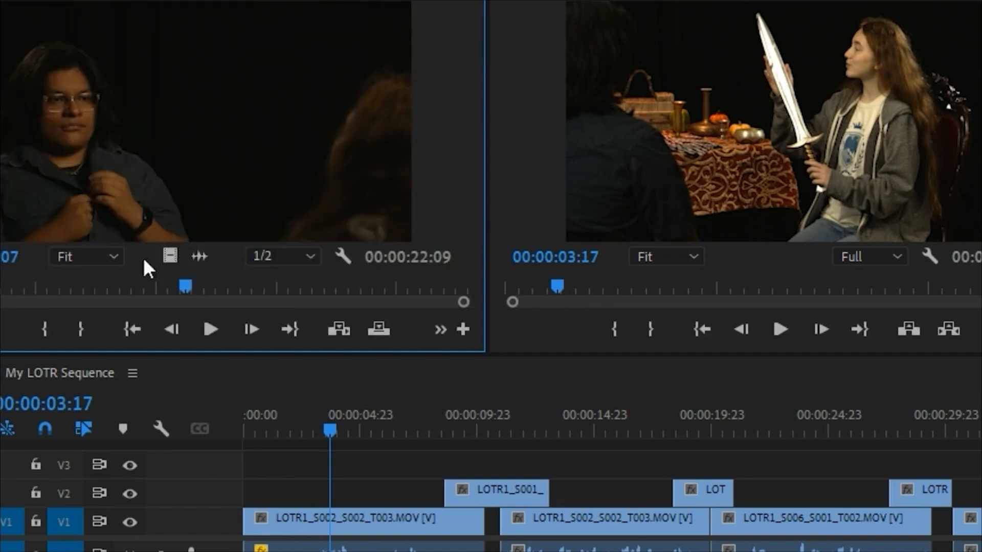
{"action": "left_click_drag", "start_coordinate": [27, 282], "coordinate": [1, 306]}
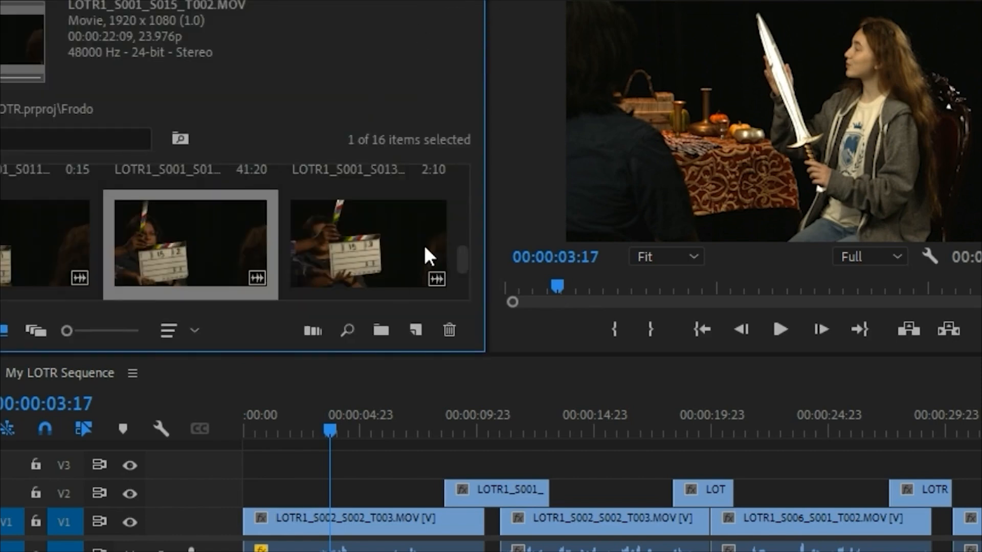
Step: Browse the enlarged Frodo bin for another reaction take, select LOTR1_S001_S011_T002, and play the footage full screen
{"action": "scroll", "coordinate": [424, 244], "scroll_direction": "down", "scroll_amount": 2}
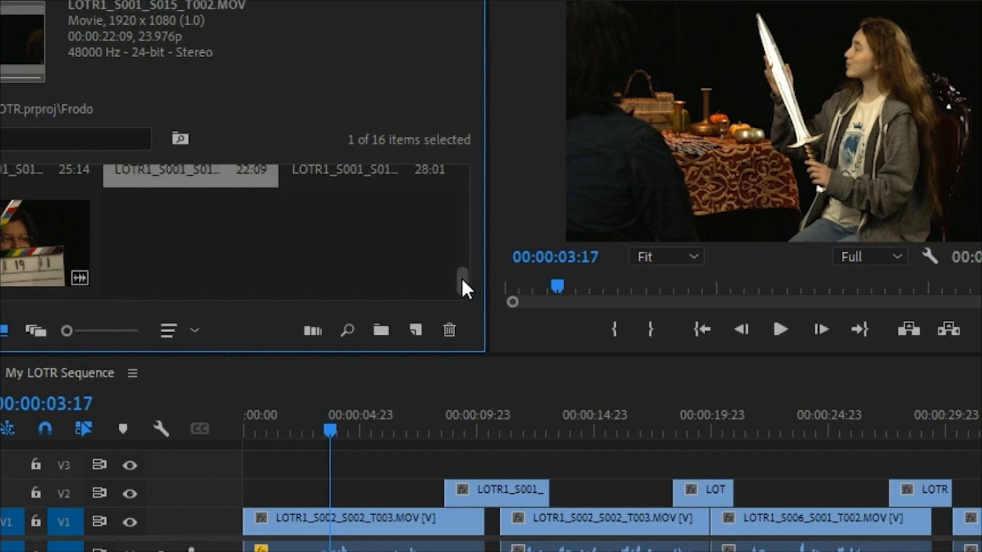
{"action": "key", "text": "grave"}
{"action": "scroll", "coordinate": [562, 307], "scroll_direction": "up", "scroll_amount": 2}
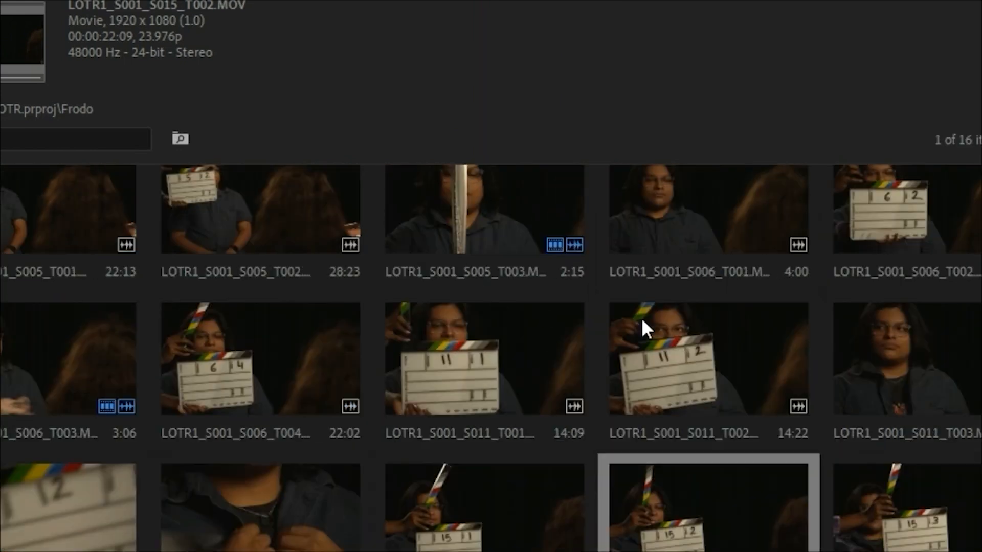
{"action": "left_click", "coordinate": [914, 361]}
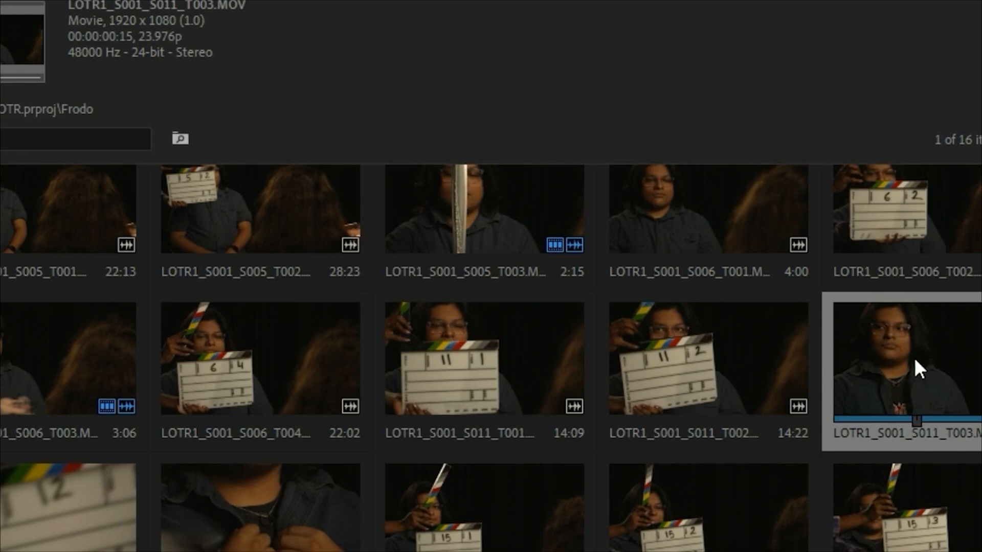
{"action": "left_click", "coordinate": [736, 375]}
{"action": "key", "text": "ctrl+grave"}
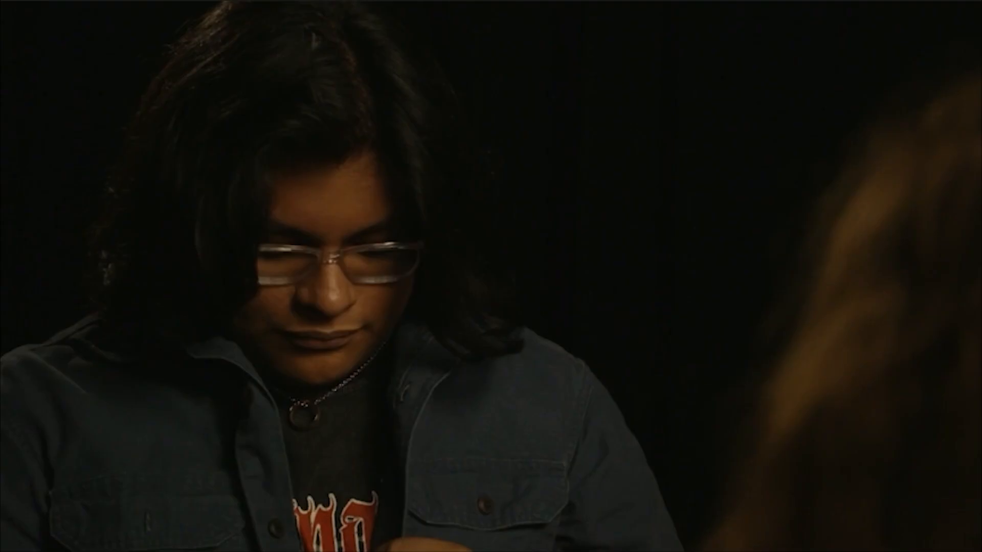
{"action": "key", "text": "space"}
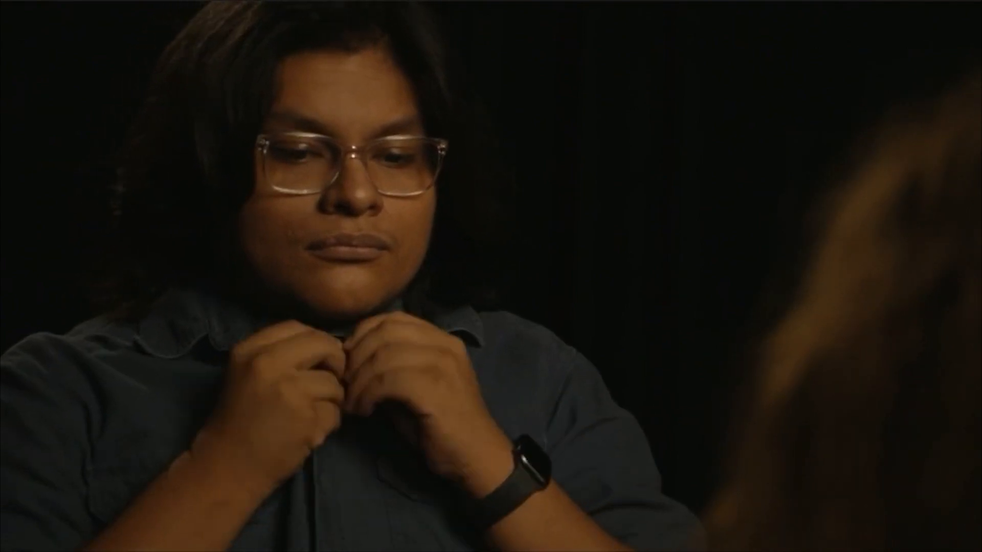
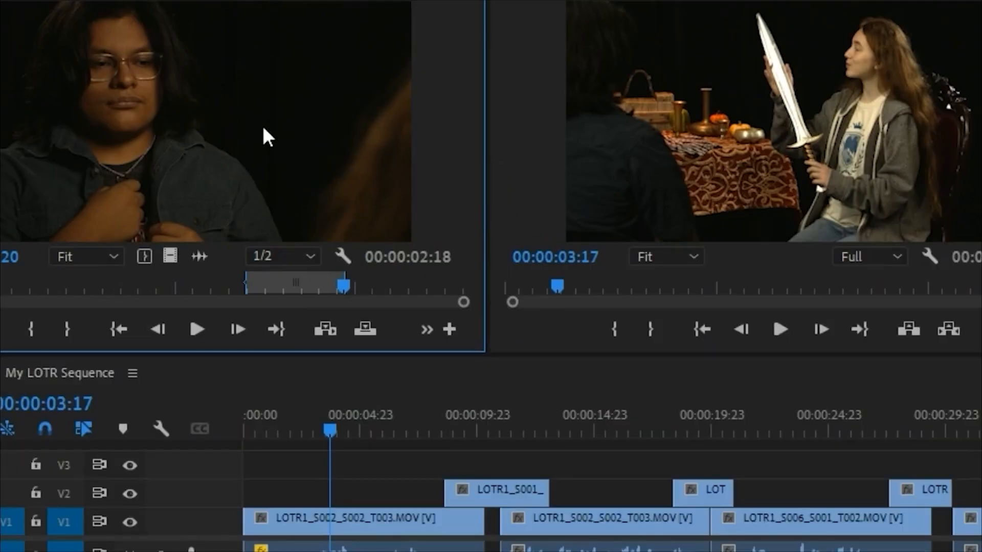
Step: Place the marked Frodo reaction at the end of the V1 clips, lift its video to V2, and play the cut
{"action": "scroll", "coordinate": [611, 494], "scroll_direction": "down", "scroll_amount": 10}
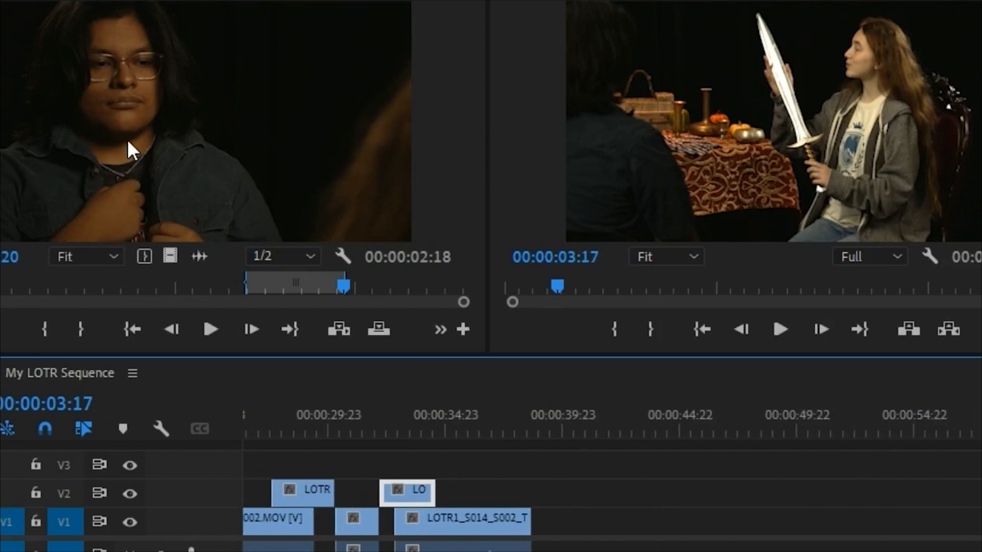
{"action": "left_click_drag", "start_coordinate": [128, 139], "coordinate": [531, 435]}
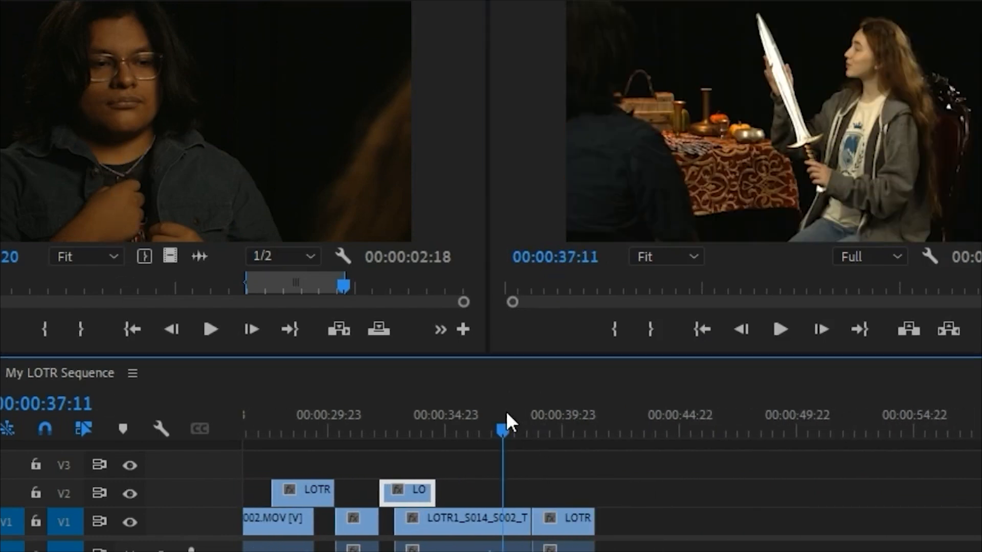
{"action": "key", "text": "space"}
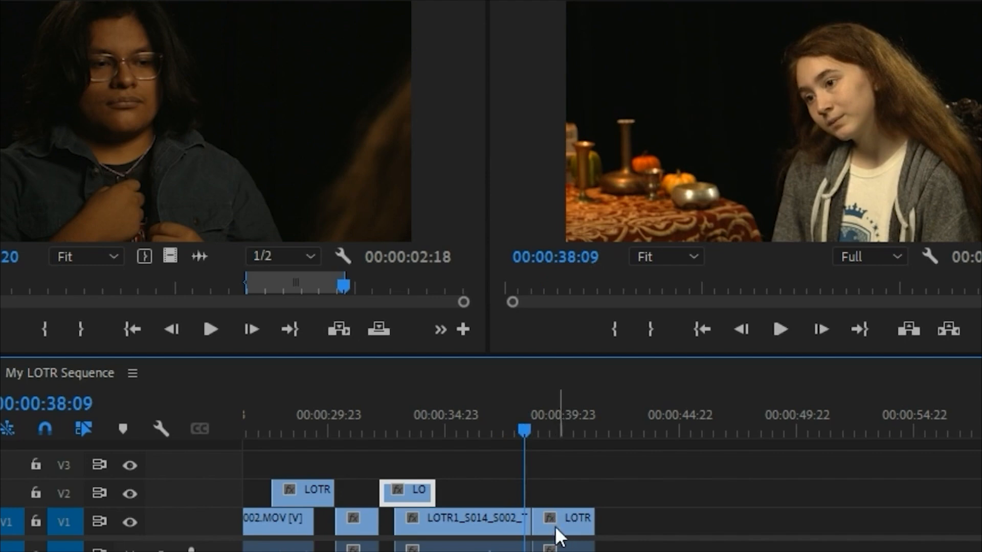
{"action": "left_click_drag", "start_coordinate": [554, 531], "coordinate": [557, 496]}
{"action": "key", "text": "space"}
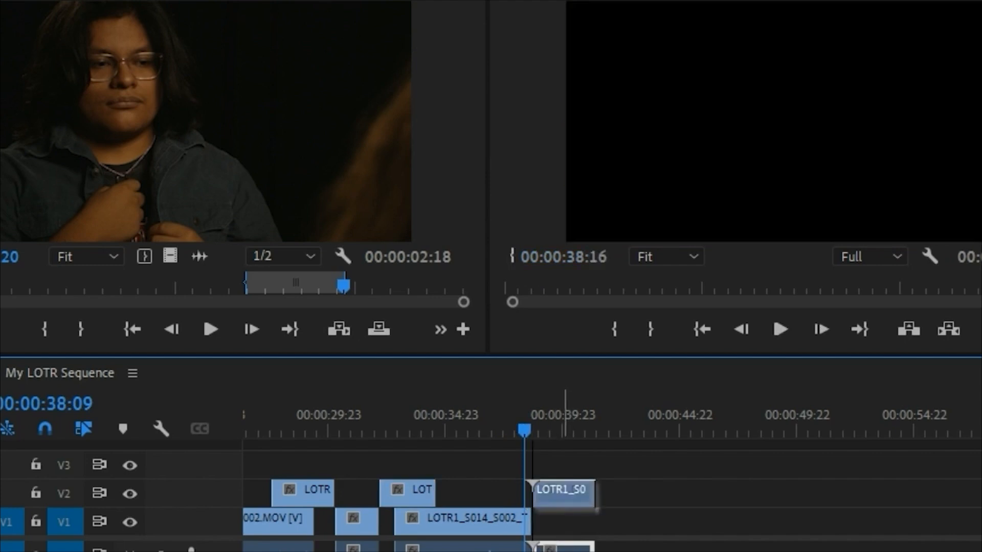
{"action": "key", "text": "space"}
{"action": "left_click", "coordinate": [484, 414]}
{"action": "key", "text": "space"}
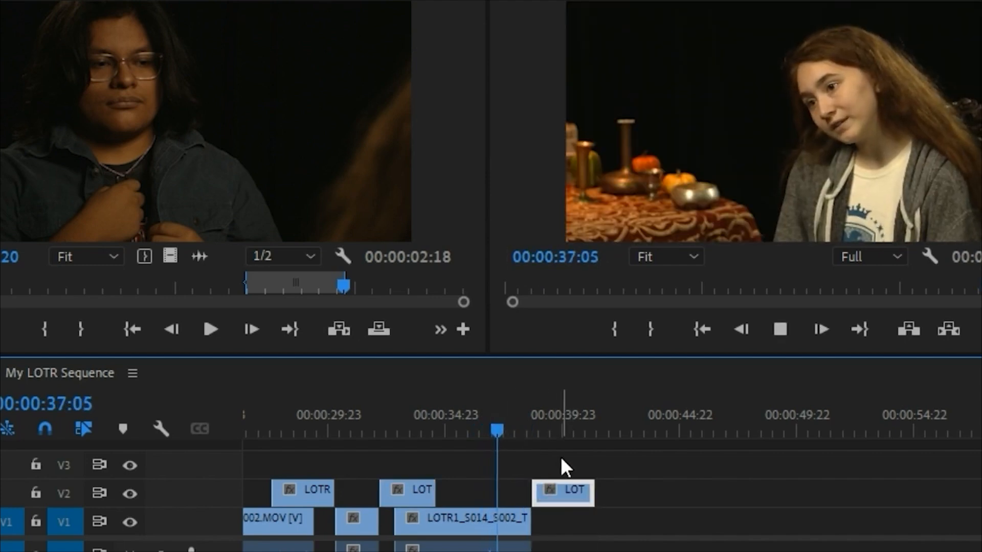
Step: Shift the Frodo reaction on V2 earlier so it overlaps the end of the Bilbo close-up, and play the overlap
{"action": "left_click_drag", "start_coordinate": [564, 499], "coordinate": [542, 498]}
{"action": "key", "text": "space"}
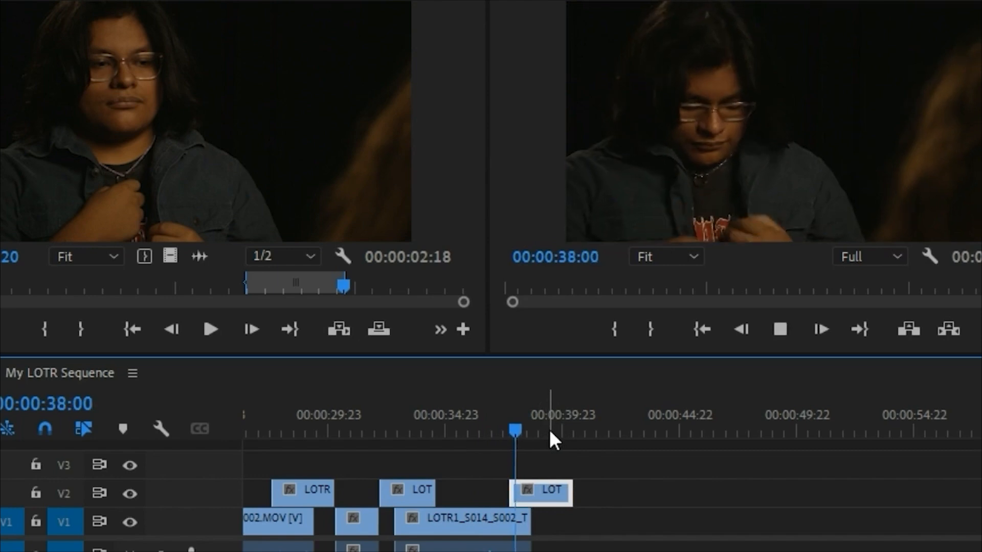
{"action": "key", "text": "space"}
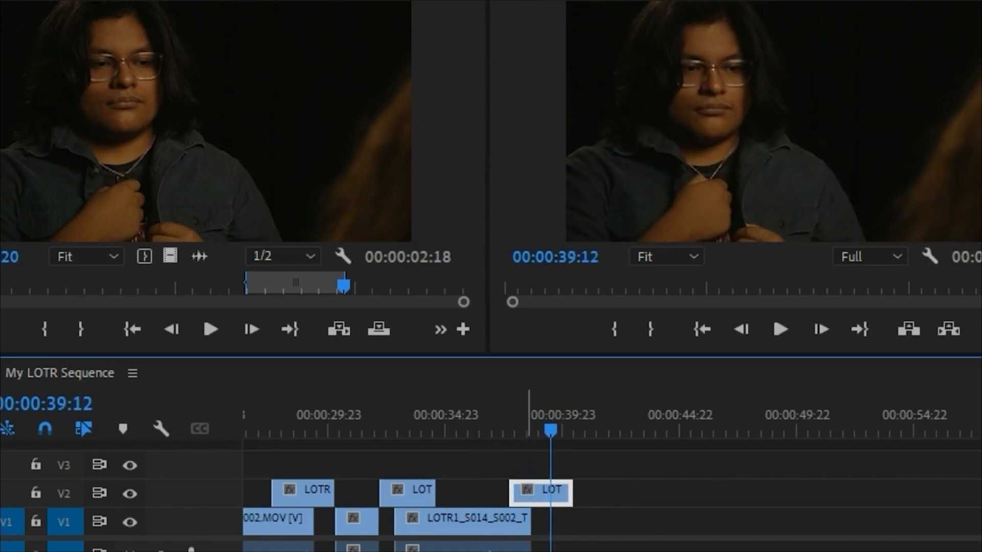
{"action": "left_click", "coordinate": [510, 414]}
{"action": "key", "text": "space"}
{"action": "key", "text": "space"}
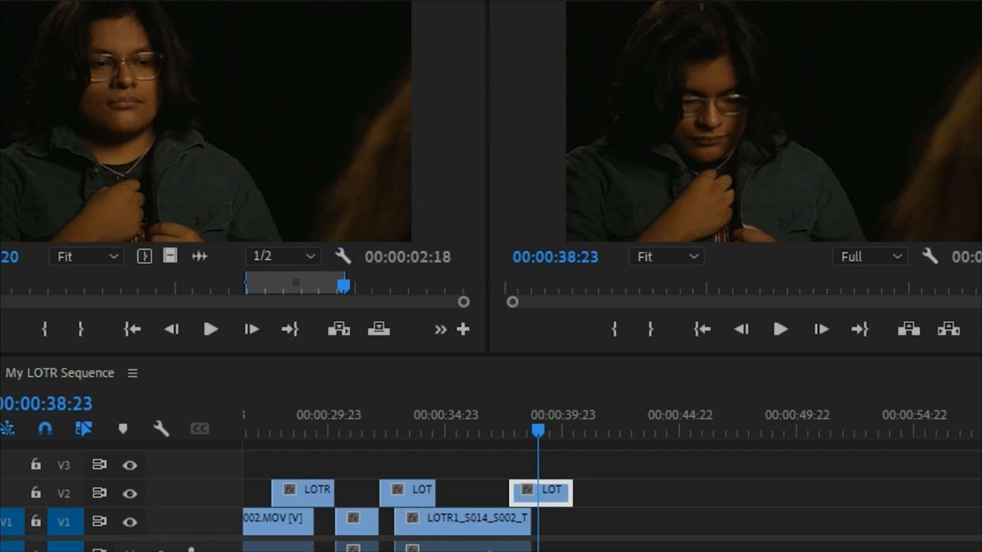
Step: Browse the Bilbo bin for the following shot and open the LOTR1_S016_S001_T001 take
{"action": "key", "text": "shift+1"}
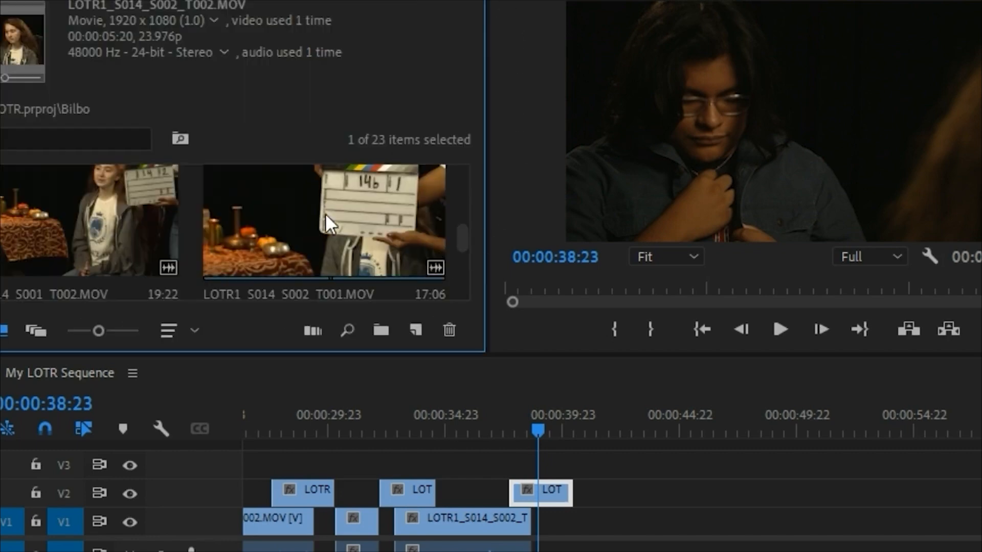
{"action": "scroll", "coordinate": [453, 233], "scroll_direction": "up", "scroll_amount": 2}
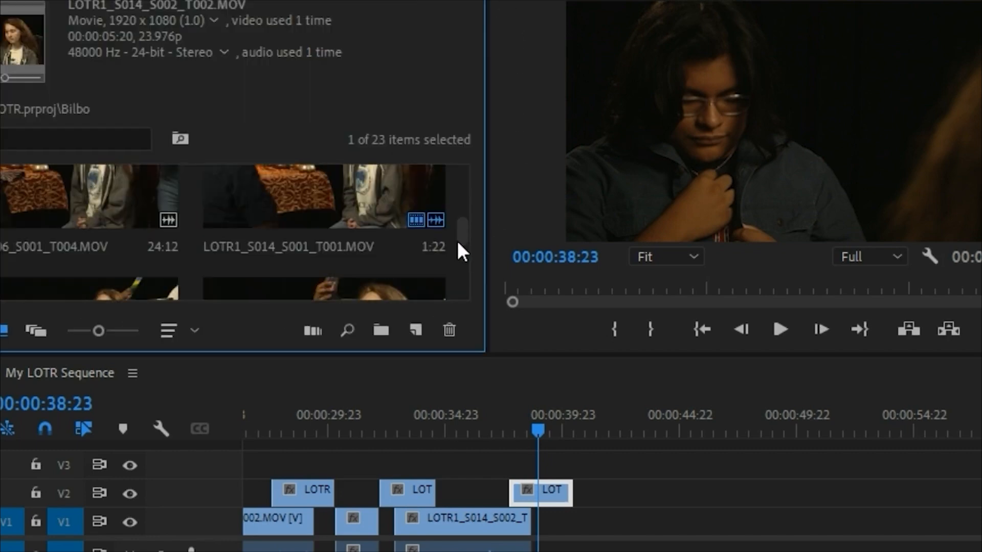
{"action": "left_click_drag", "start_coordinate": [461, 228], "coordinate": [463, 241]}
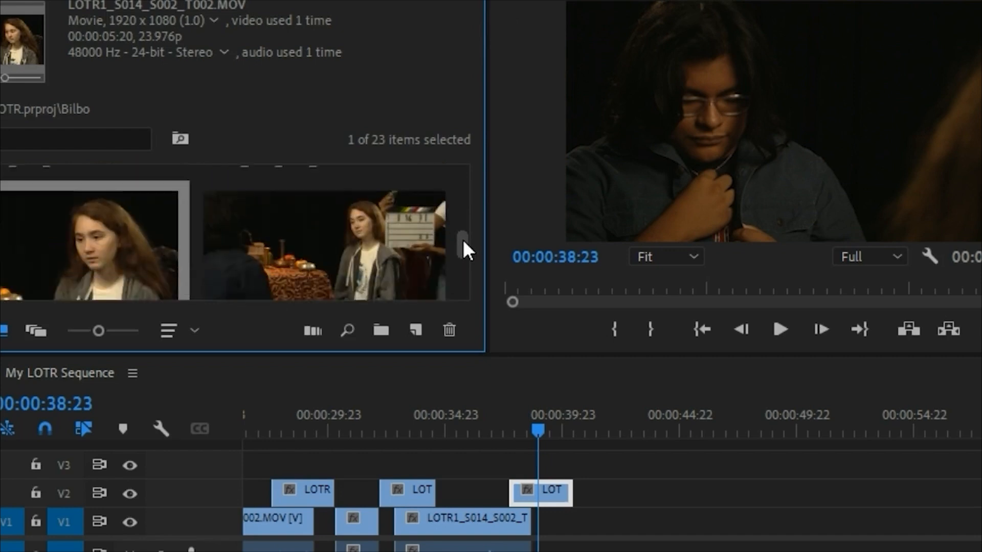
{"action": "left_click", "coordinate": [310, 227]}
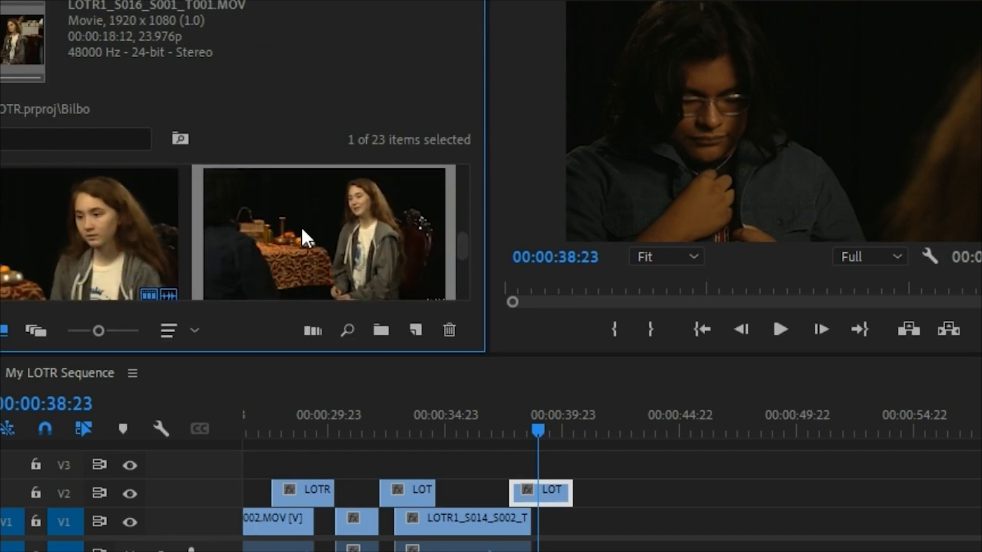
{"action": "double_click", "coordinate": [301, 226]}
Step: Mark an In point near the start of Bilbo's line in the opened take and play through the performance
{"action": "left_click", "coordinate": [71, 285]}
{"action": "key", "text": "space"}
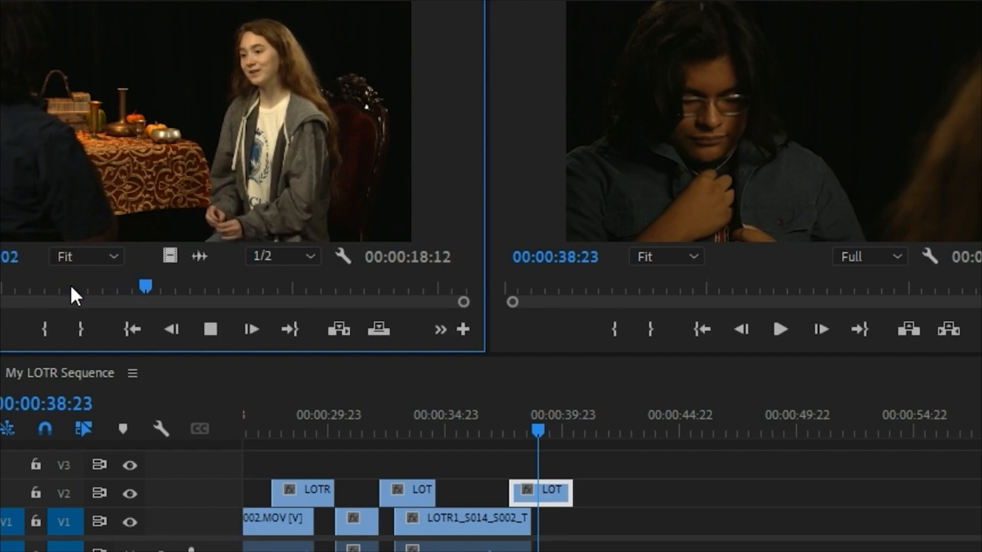
{"action": "left_click", "coordinate": [45, 287]}
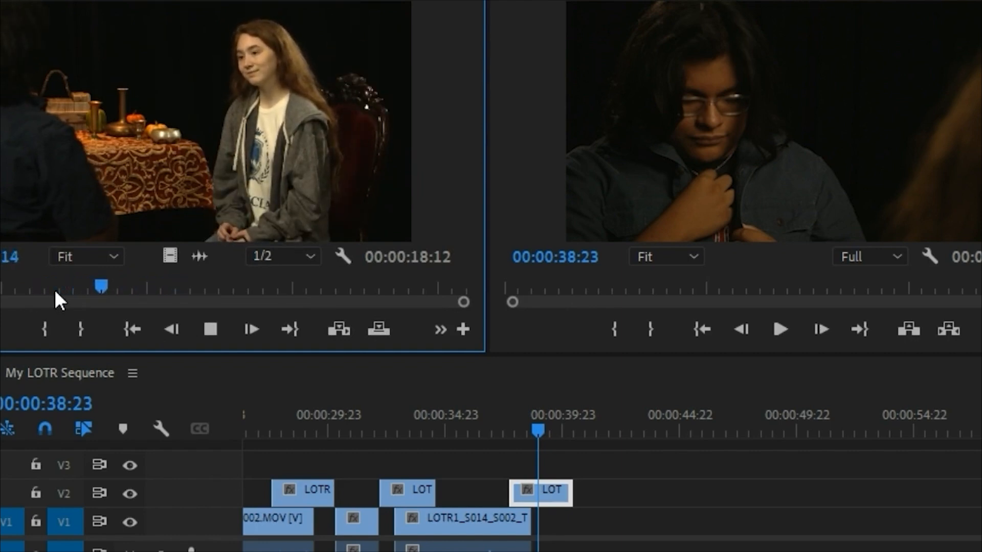
{"action": "left_click", "coordinate": [50, 327]}
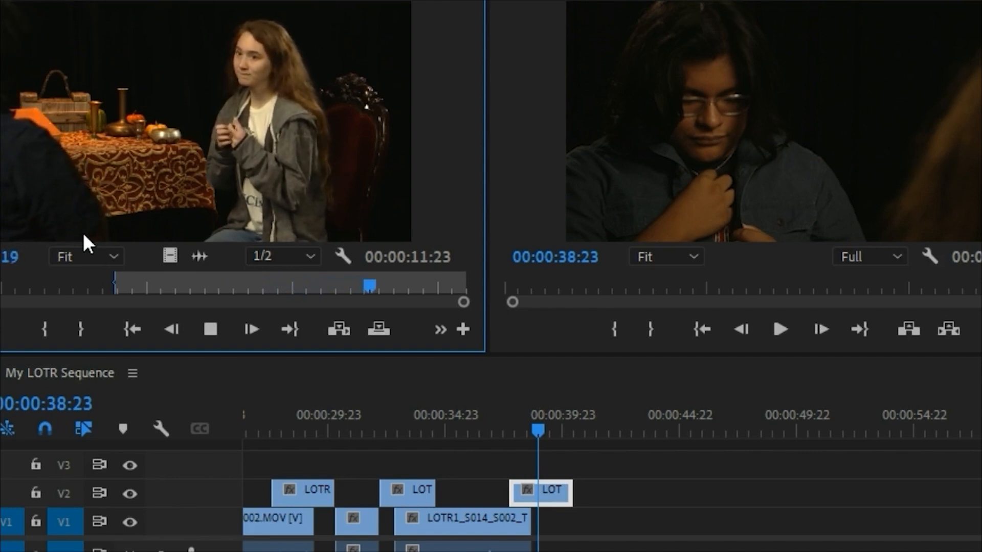
{"action": "key", "text": "space"}
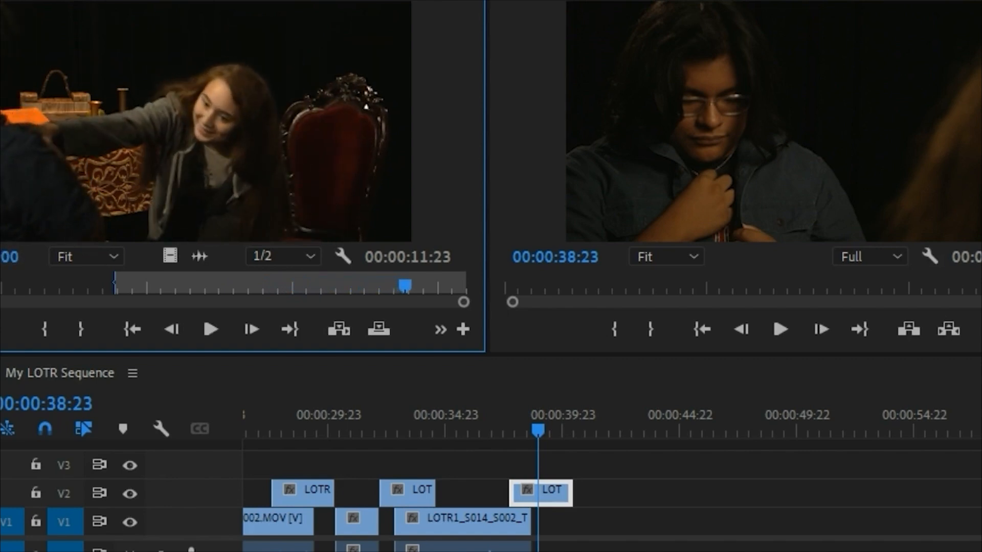
Step: Open the LOTR1_S016_S001_T003 take from the Bilbo bin and mark a 00:00:10:16 range with In and Out points
{"action": "key", "text": "shift+1"}
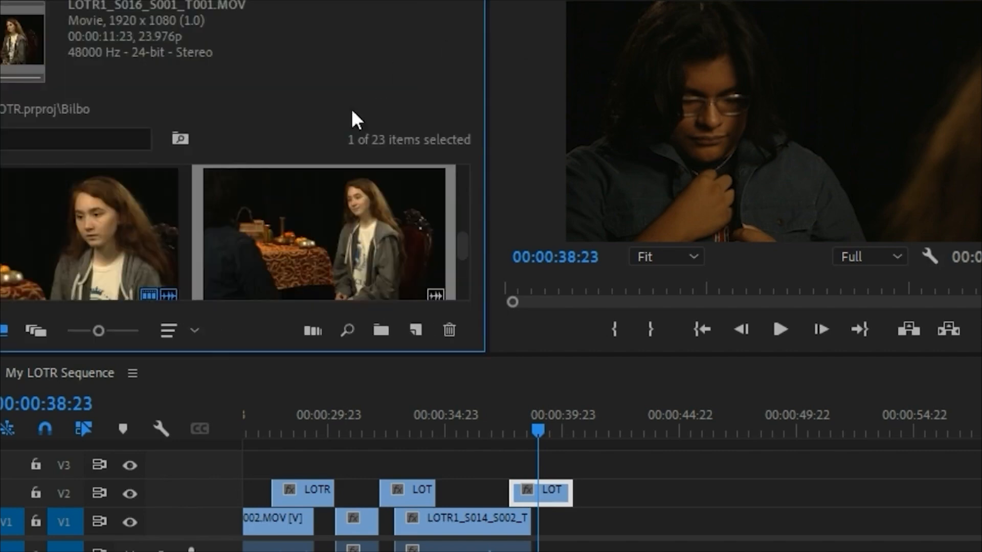
{"action": "scroll", "coordinate": [462, 238], "scroll_direction": "down", "scroll_amount": 2}
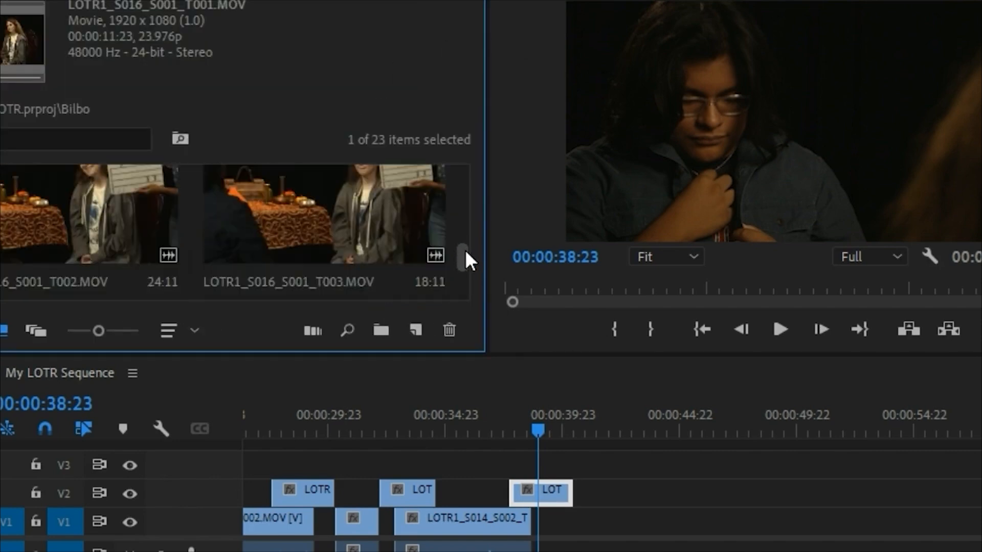
{"action": "double_click", "coordinate": [276, 203]}
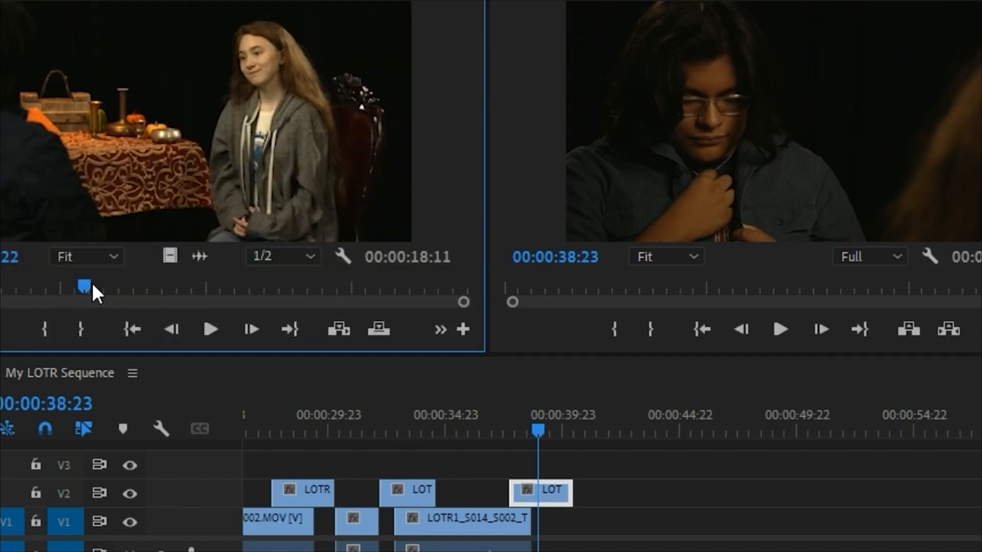
{"action": "key", "text": "space"}
{"action": "key", "text": "space"}
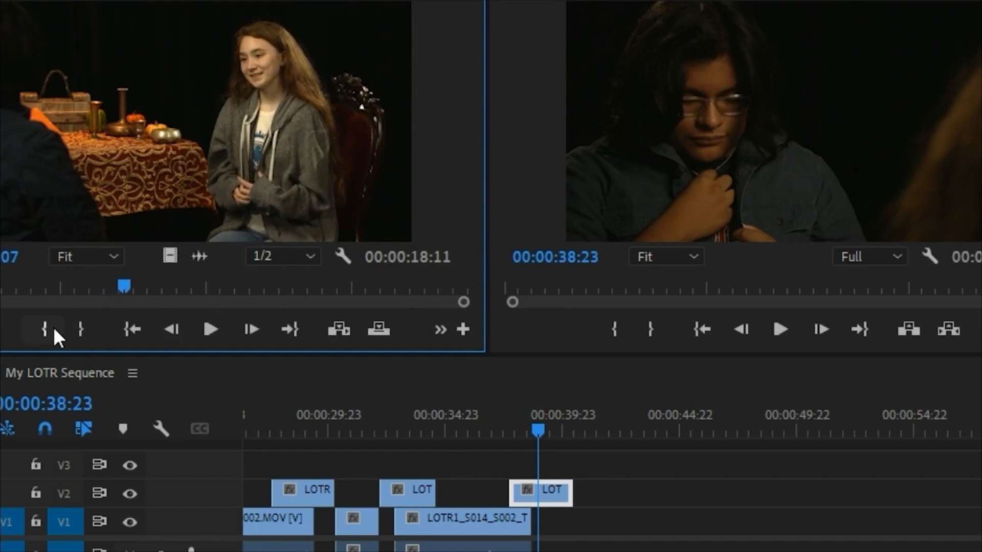
{"action": "left_click", "coordinate": [53, 327]}
{"action": "key", "text": "space"}
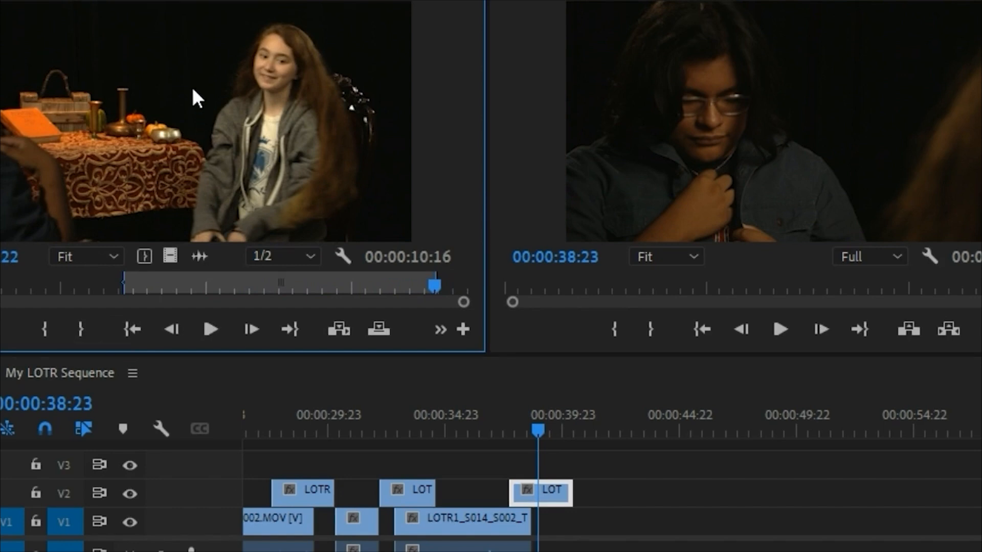
Step: Place the marked Bilbo take on V1 at 00:00:38:23 beneath the V2 Frodo reaction, and play the transition
{"action": "left_click_drag", "start_coordinate": [603, 385], "coordinate": [524, 379]}
{"action": "key", "text": "space"}
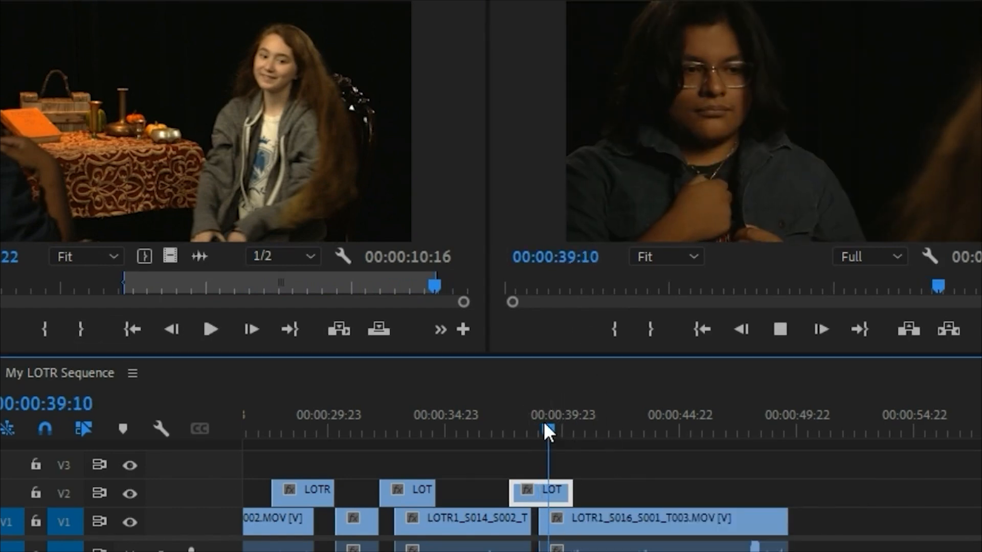
{"action": "key", "text": "space"}
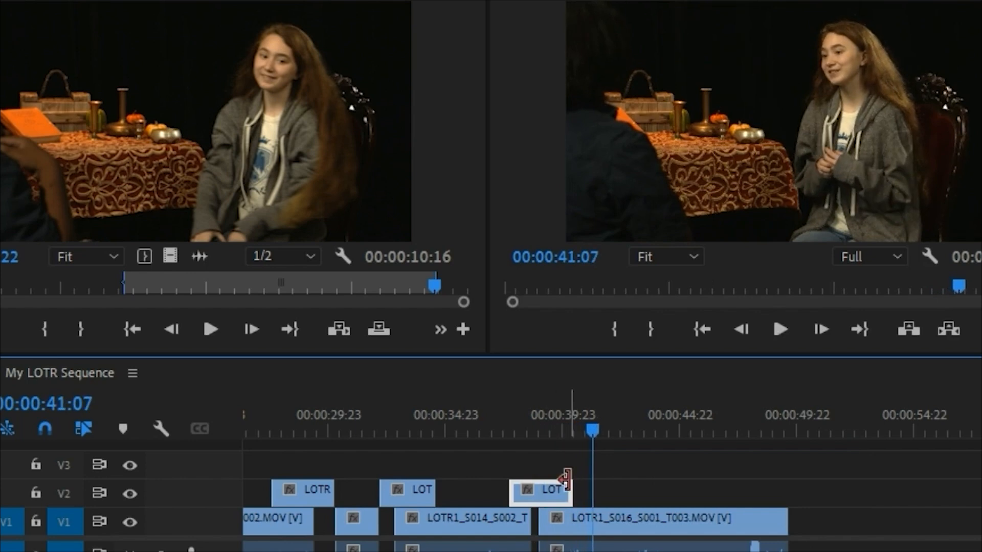
Step: Extend the end of the V2 Frodo reaction further over the Bilbo take, and play the revised cut
{"action": "left_click", "coordinate": [548, 418]}
{"action": "key", "text": "space"}
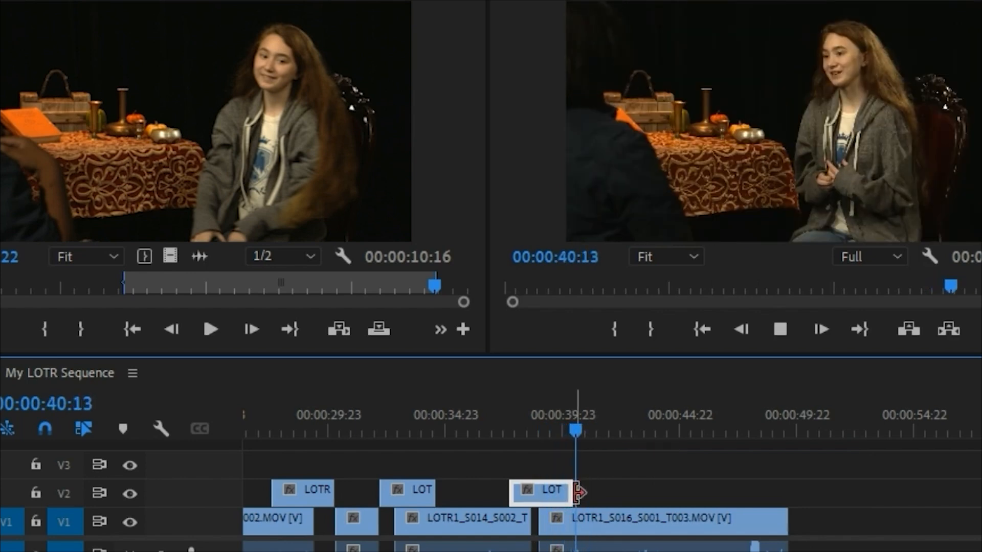
{"action": "key", "text": "space"}
{"action": "left_click_drag", "start_coordinate": [564, 493], "coordinate": [582, 494]}
{"action": "left_click", "coordinate": [548, 424]}
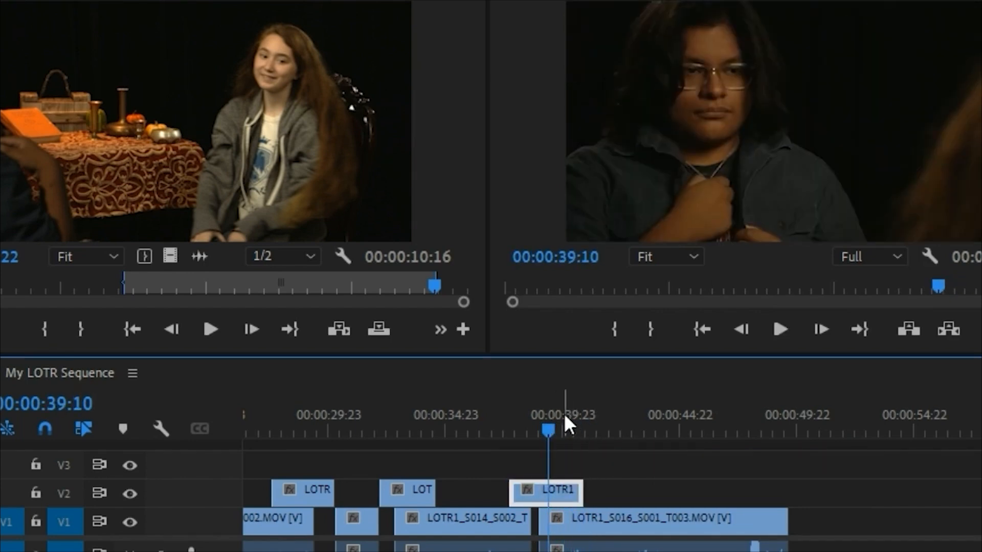
{"action": "key", "text": "space"}
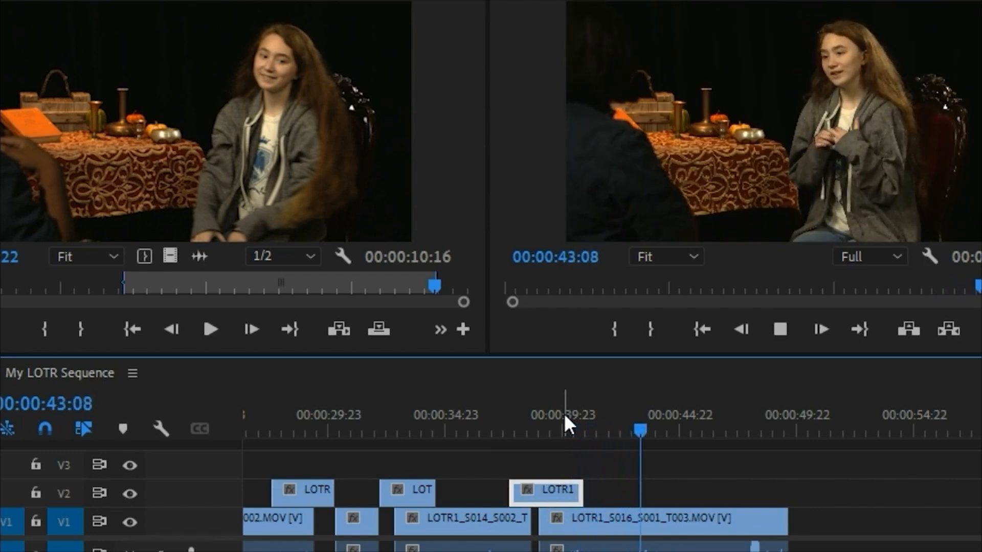
{"action": "key", "text": "space"}
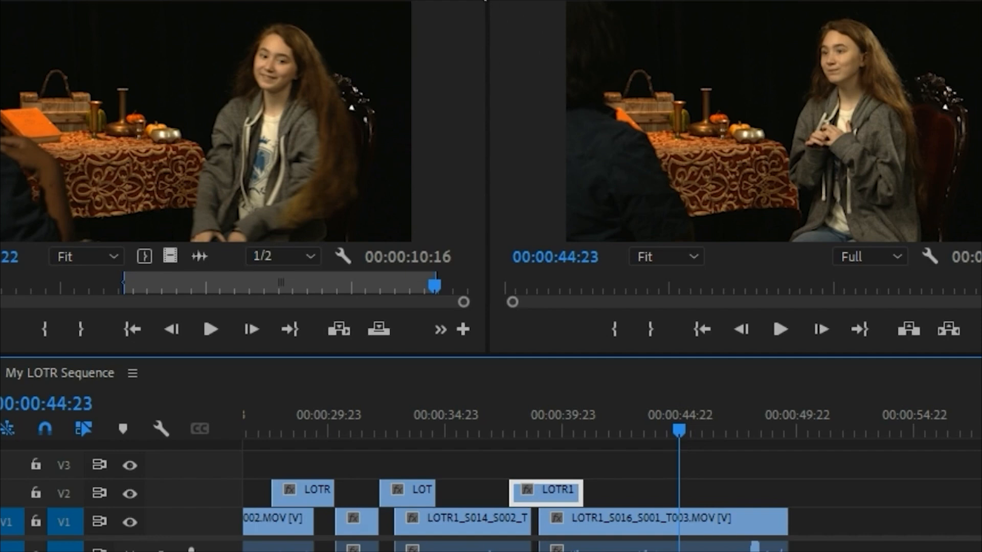
Step: Browse the Frodo bin for a hands close-up and open the already used LOTR1_S001_S013 clip
{"action": "left_click", "coordinate": [486, 0]}
{"action": "key", "text": "shift+1"}
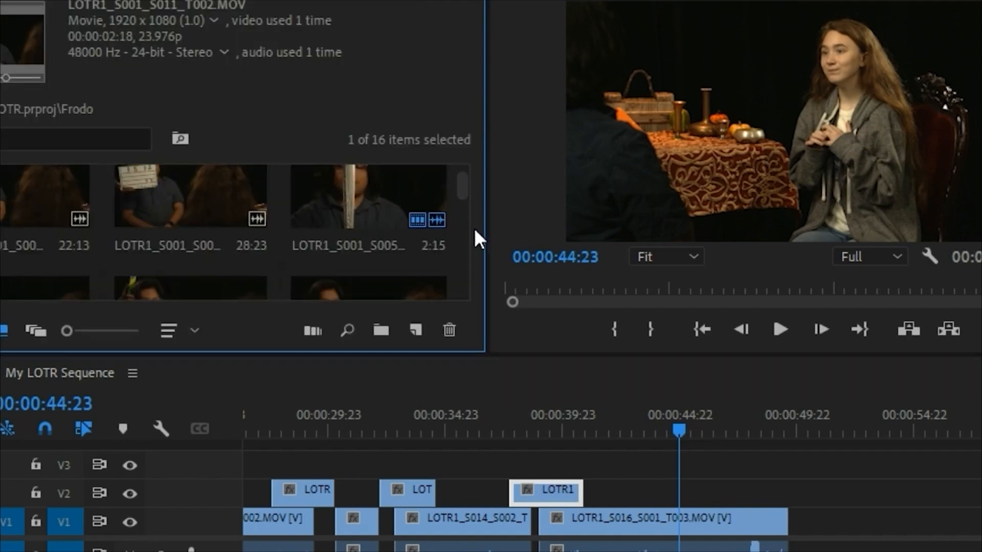
{"action": "scroll", "coordinate": [461, 191], "scroll_direction": "down", "scroll_amount": 2}
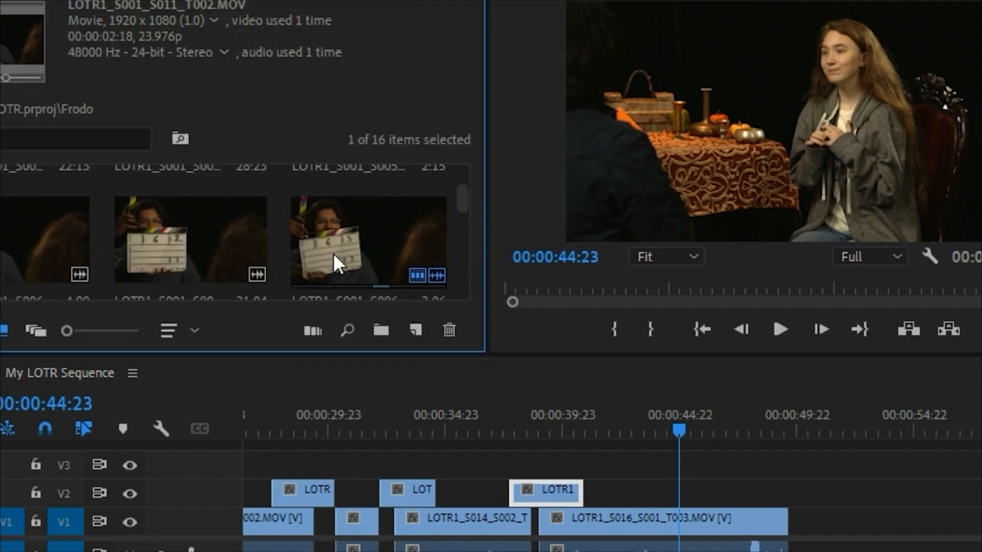
{"action": "left_click_drag", "start_coordinate": [465, 201], "coordinate": [465, 228]}
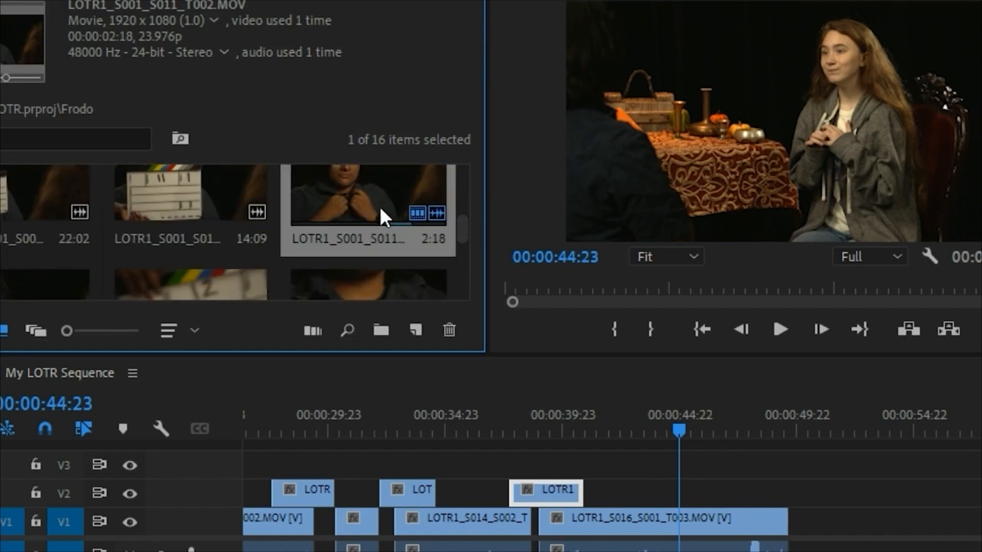
{"action": "scroll", "coordinate": [463, 220], "scroll_direction": "down", "scroll_amount": 2}
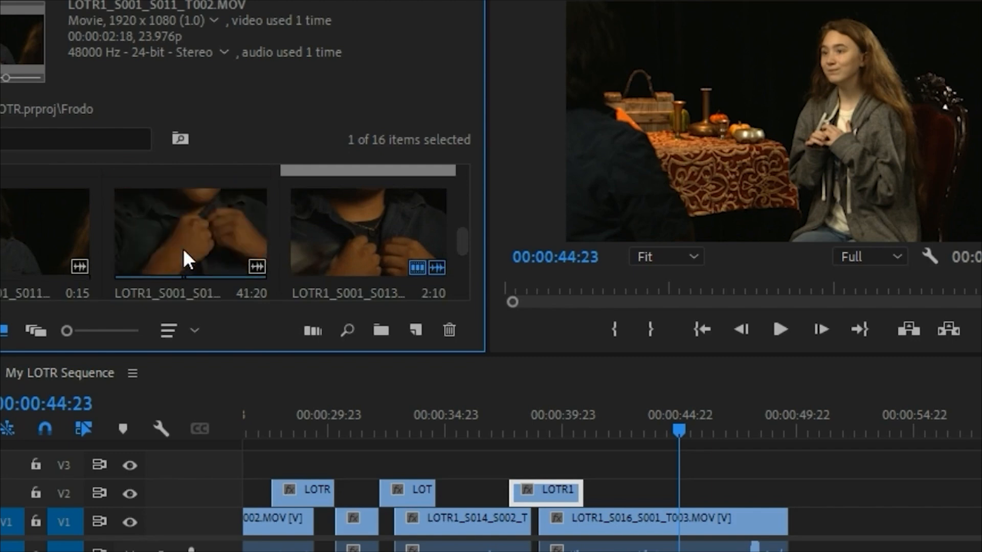
{"action": "double_click", "coordinate": [373, 241]}
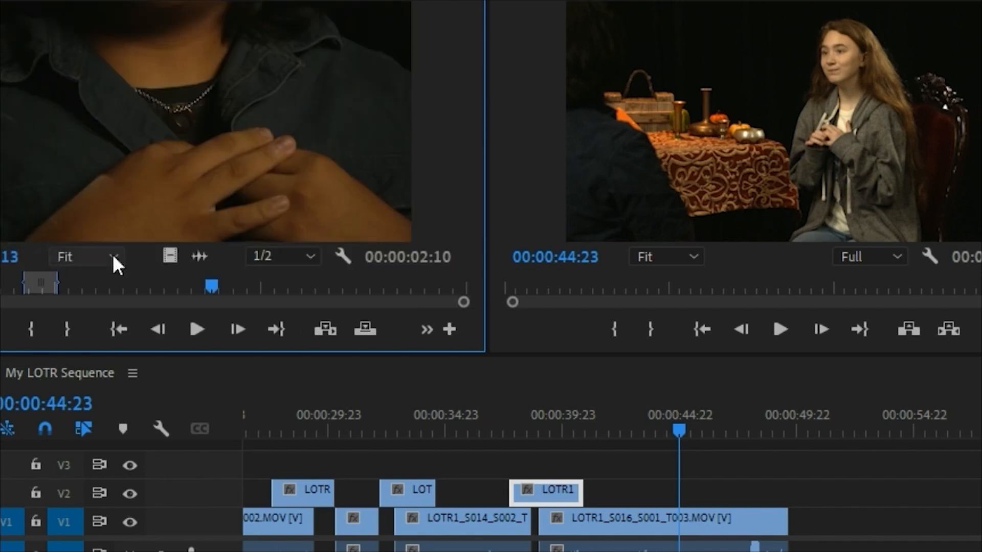
Step: Mark new In and Out points around a different hand movement in the close-up, giving a 00:00:02:18 range
{"action": "left_click_drag", "start_coordinate": [77, 286], "coordinate": [169, 287]}
{"action": "left_click", "coordinate": [29, 329]}
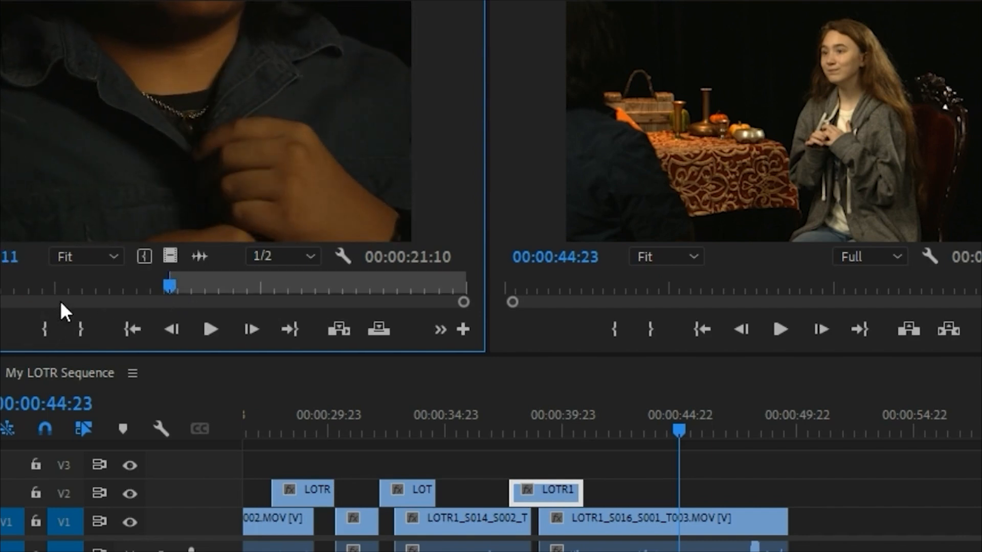
{"action": "key", "text": "space"}
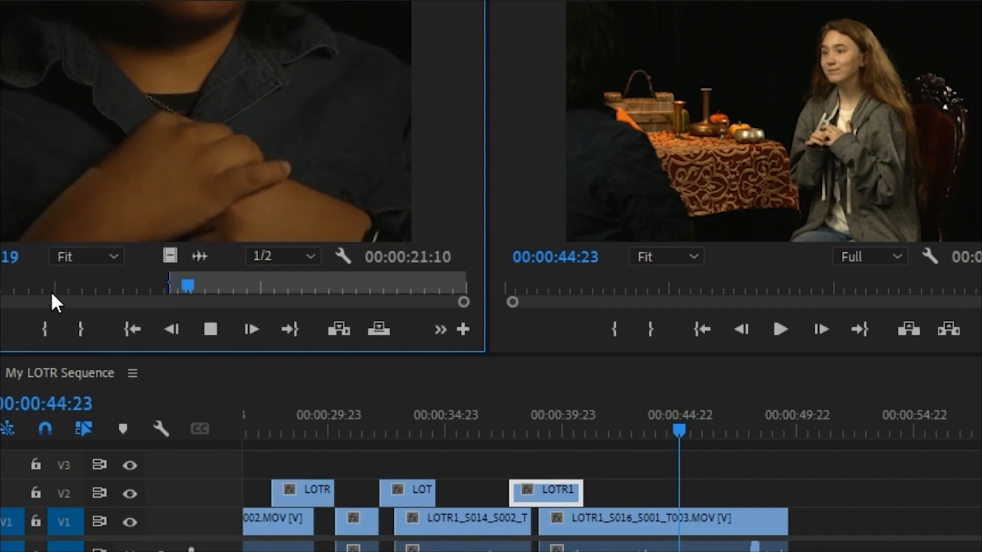
{"action": "left_click", "coordinate": [82, 329]}
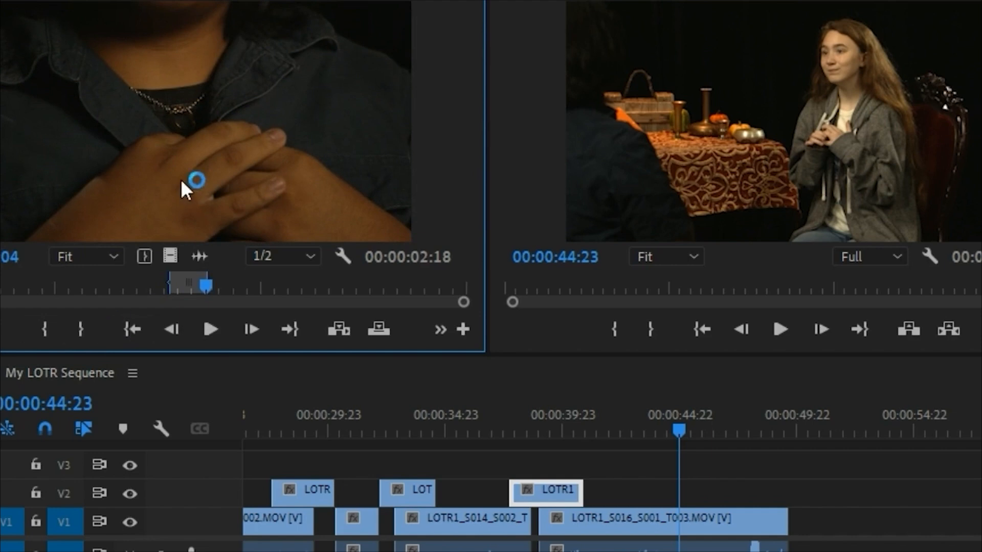
Step: Place the marked hands close-up on V2 at 00:00:44:23 above the Bilbo take, and play the transition
{"action": "left_click_drag", "start_coordinate": [301, 288], "coordinate": [688, 495]}
{"action": "left_click", "coordinate": [657, 407]}
{"action": "key", "text": "space"}
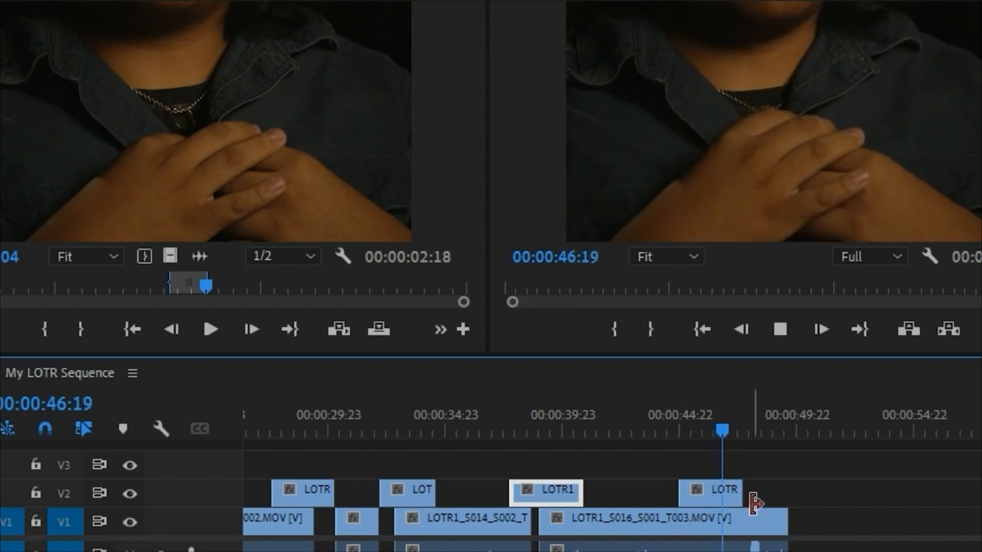
Step: Trim the end of the V2 hands close-up back to 00:00:47:10, then play the cut and the sequence's opening
{"action": "key", "text": "space"}
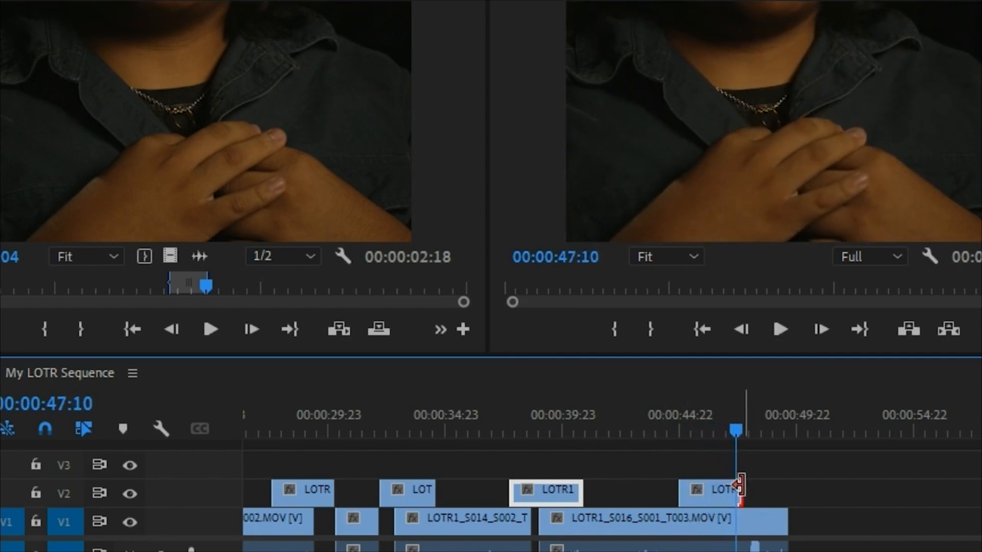
{"action": "left_click_drag", "start_coordinate": [736, 483], "coordinate": [729, 483]}
{"action": "key", "text": "space"}
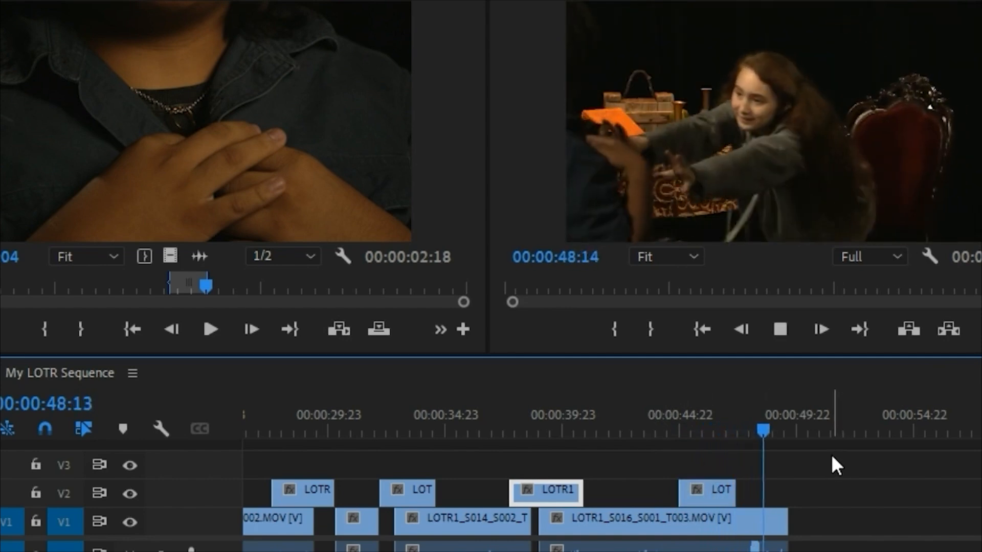
{"action": "key", "text": "Home"}
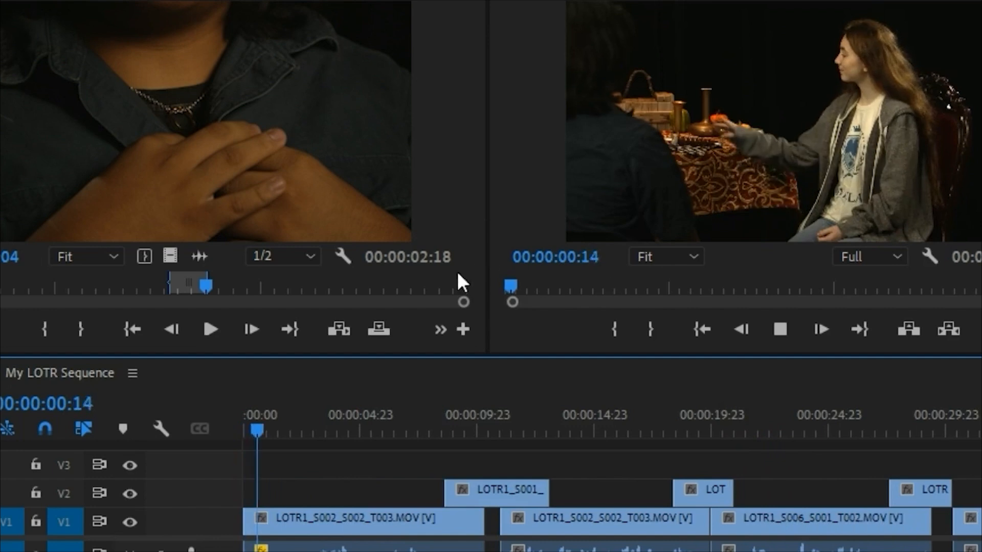
{"action": "key", "text": "space"}
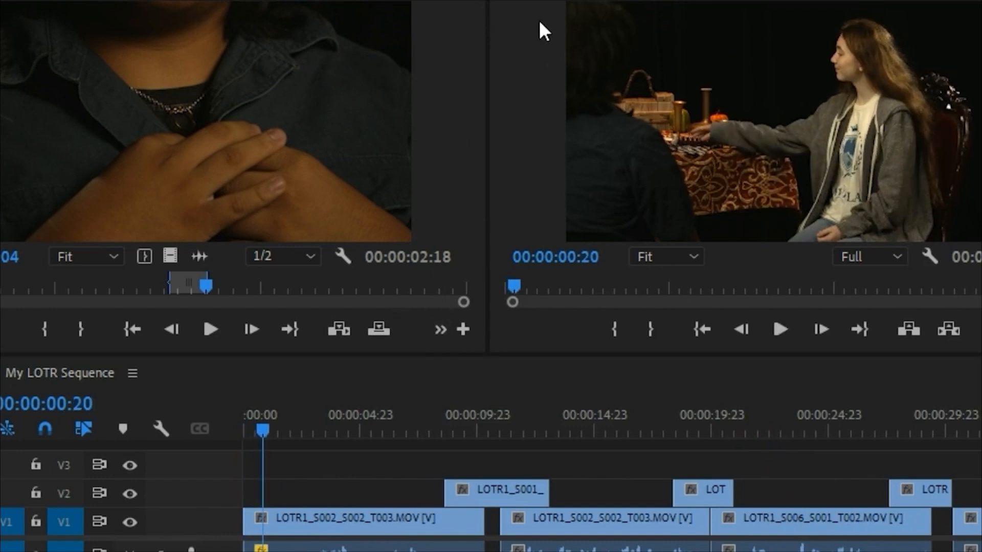
Step: Open LOTR1_S001_S019_T001 from the Frodo bin and mark In and Out points around a reaction, giving a 00:00:02:04 range
{"action": "key", "text": "shift+1"}
{"action": "left_click_drag", "start_coordinate": [458, 244], "coordinate": [475, 290]}
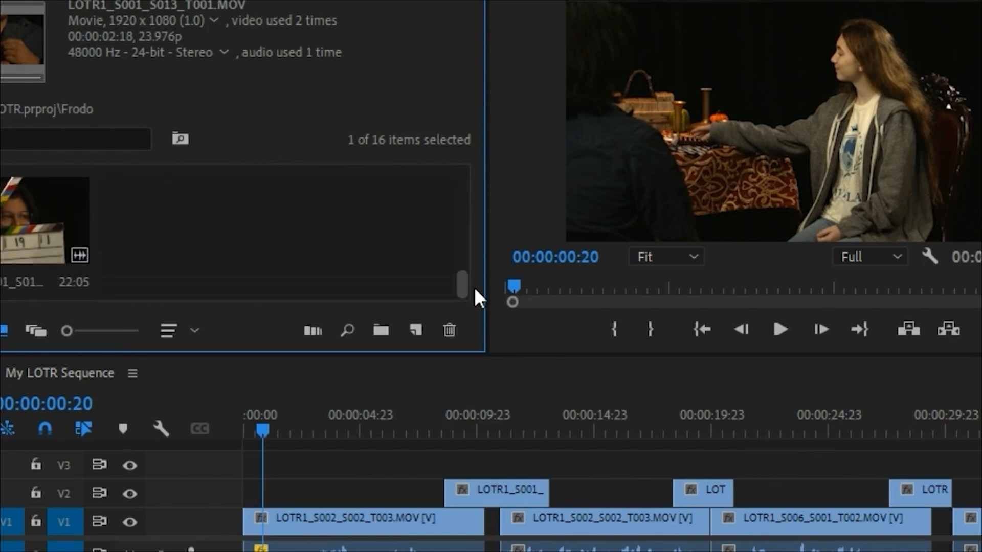
{"action": "double_click", "coordinate": [26, 212]}
{"action": "left_click_drag", "start_coordinate": [2, 294], "coordinate": [290, 288]}
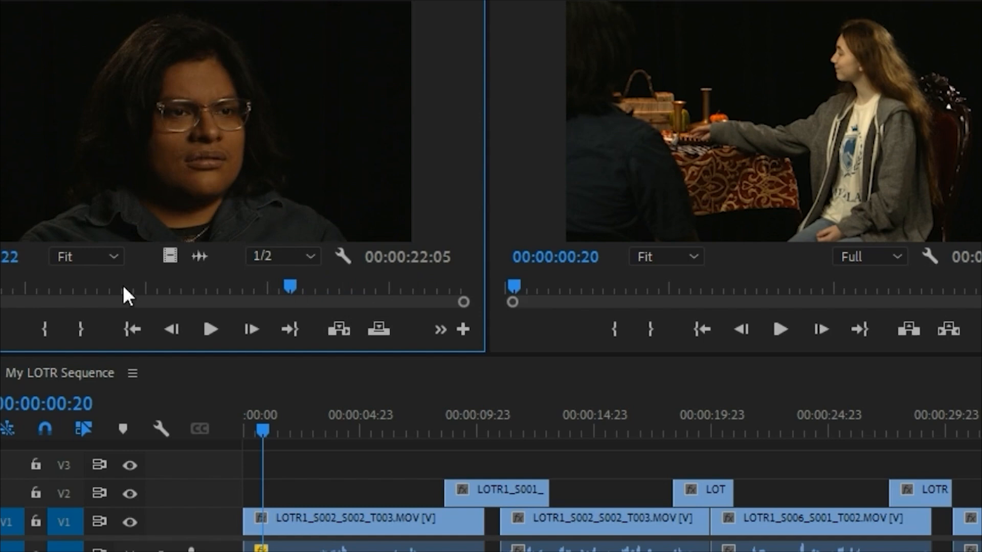
{"action": "left_click", "coordinate": [50, 329]}
{"action": "key", "text": "space"}
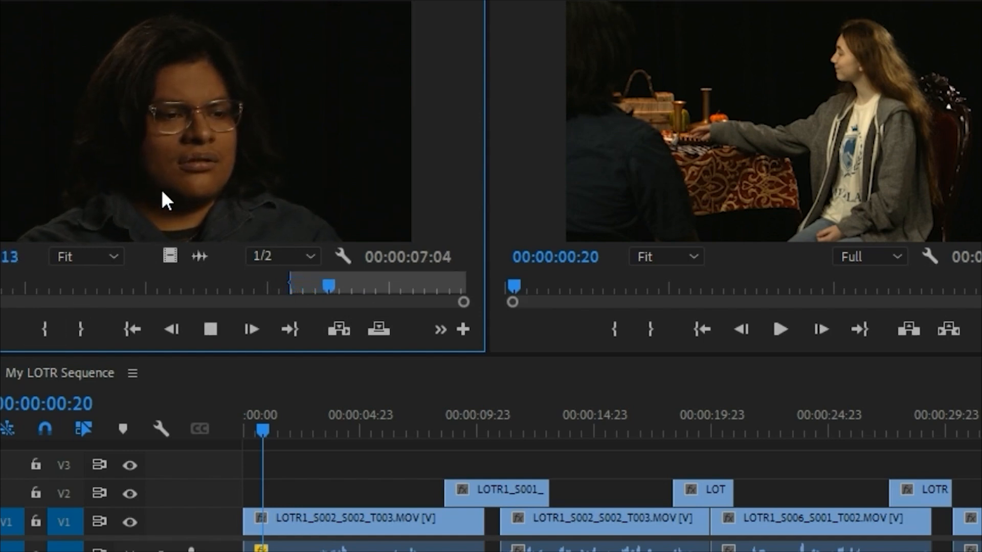
{"action": "key", "text": "space"}
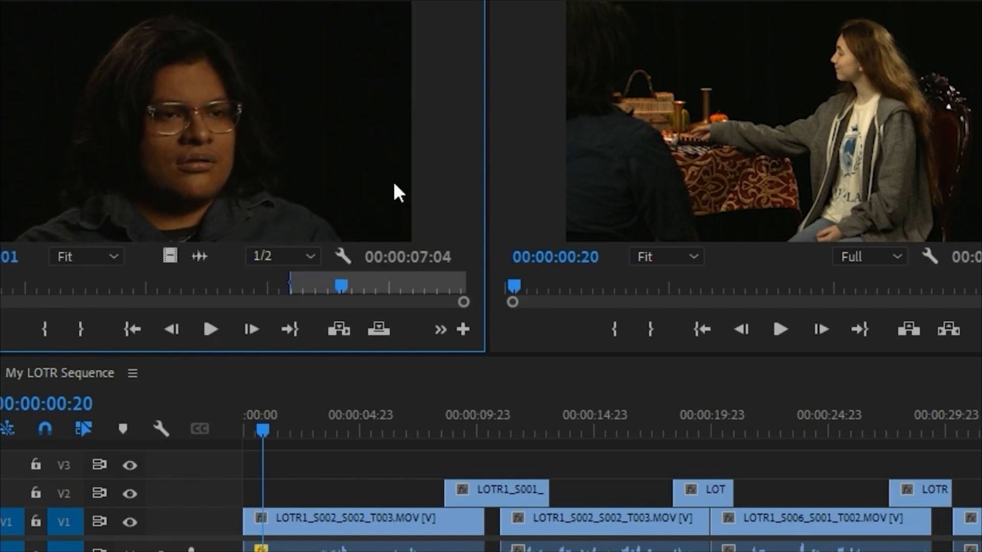
{"action": "left_click", "coordinate": [81, 329]}
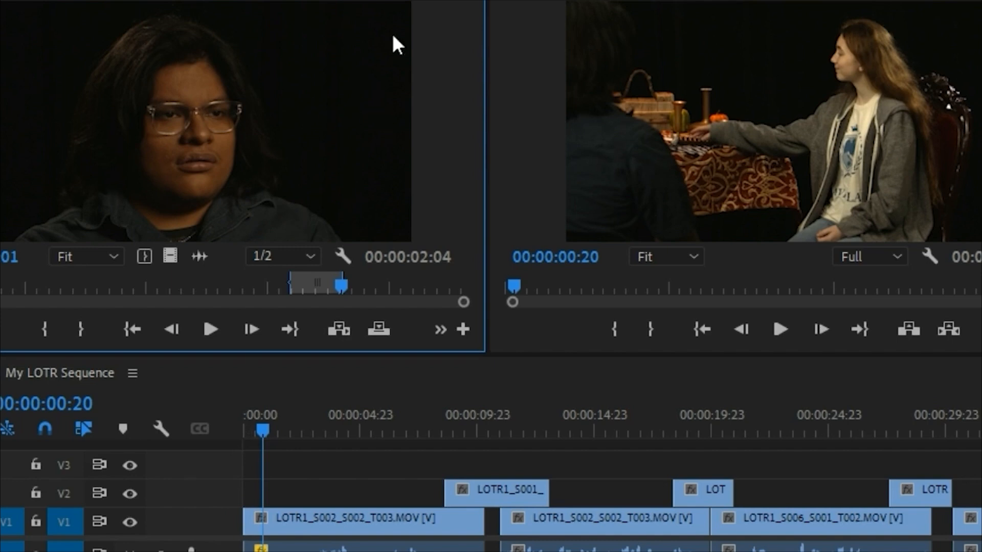
Step: Open LOTR1_S001_S015_T003 from the Frodo bin and mark a 00:00:02:02 range starting while Bilbo grabs for Frodo
{"action": "left_click", "coordinate": [510, 26]}
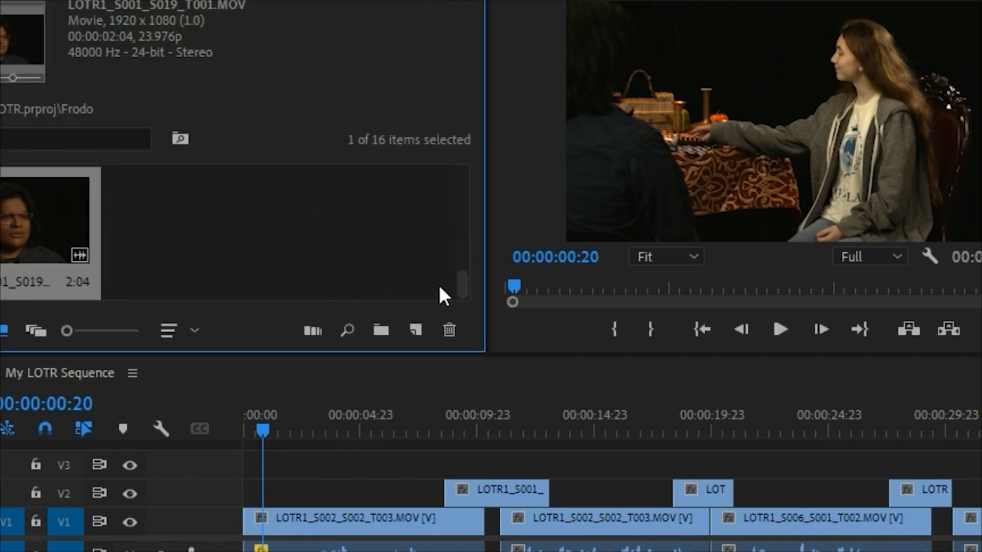
{"action": "left_click_drag", "start_coordinate": [461, 284], "coordinate": [468, 263]}
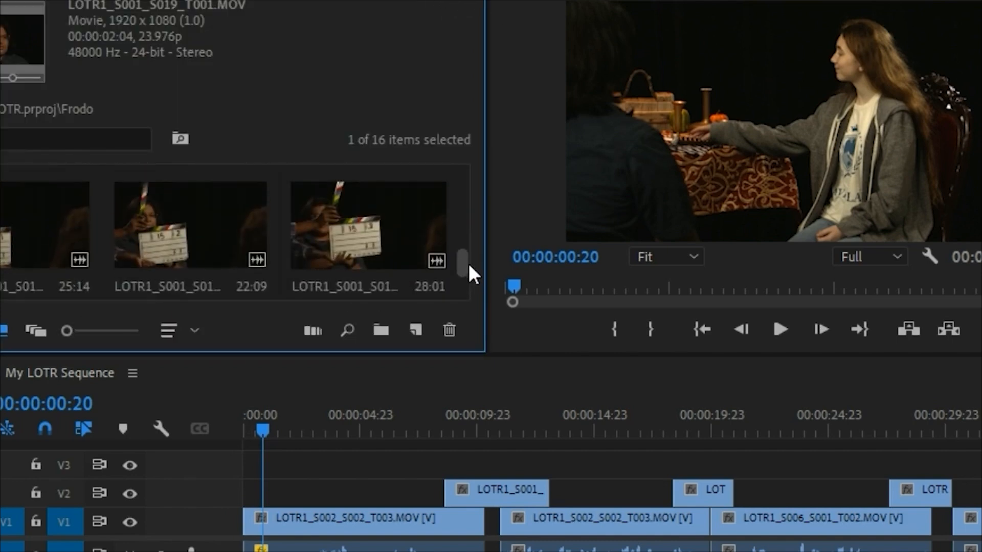
{"action": "left_click", "coordinate": [360, 261]}
{"action": "double_click", "coordinate": [362, 266]}
{"action": "left_click_drag", "start_coordinate": [52, 299], "coordinate": [327, 289]}
{"action": "left_click", "coordinate": [54, 327]}
{"action": "key", "text": "space"}
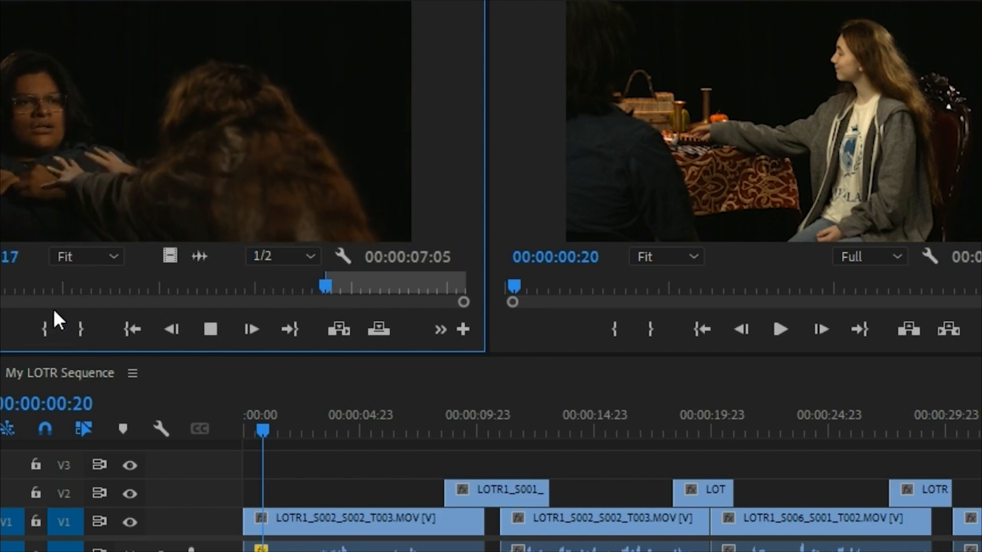
{"action": "key", "text": "space"}
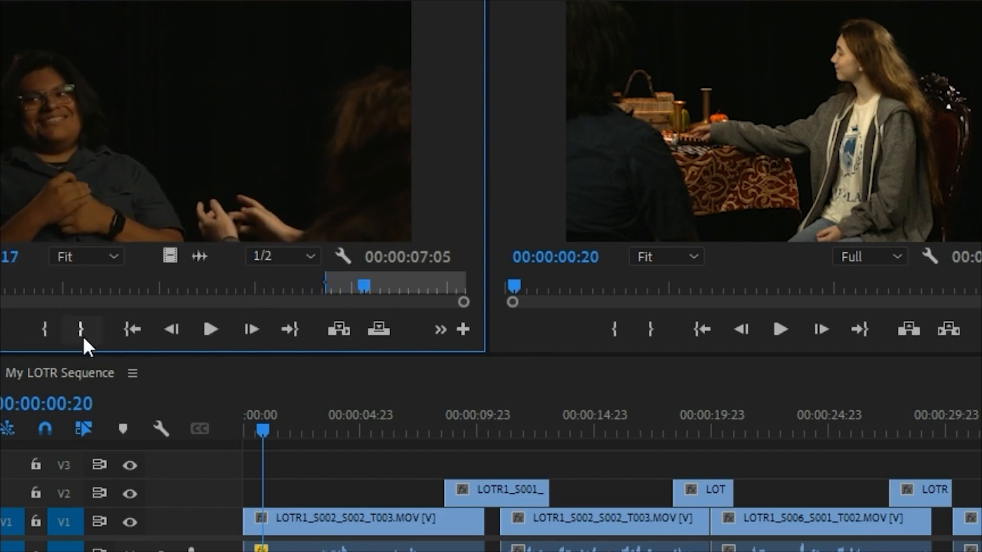
{"action": "left_click", "coordinate": [80, 329]}
Step: Place the video of the marked LOTR1_S001_S015_T003 range on V2 at 00:00:48:15, and play the cut
{"action": "key", "text": "shift+3"}
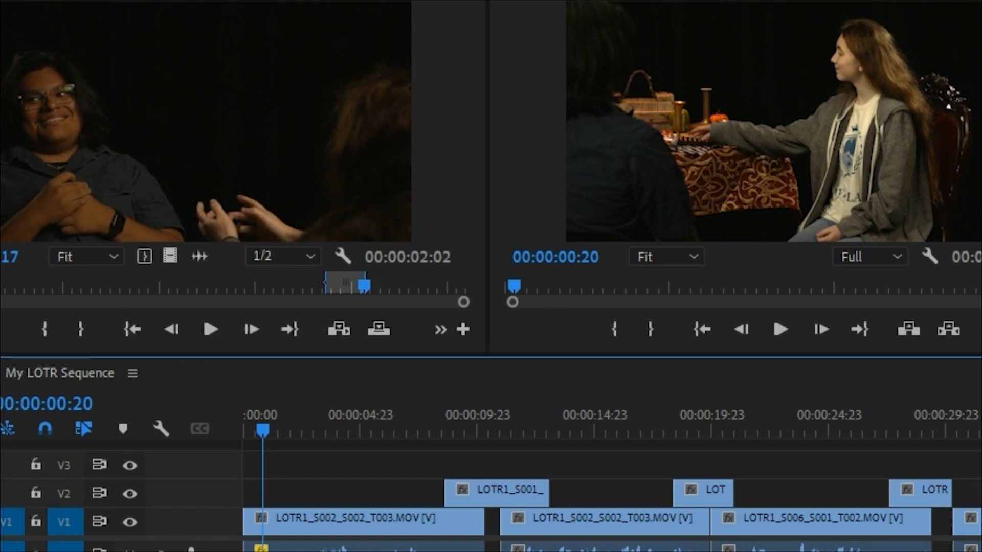
{"action": "scroll", "coordinate": [719, 537], "scroll_direction": "down", "scroll_amount": 10}
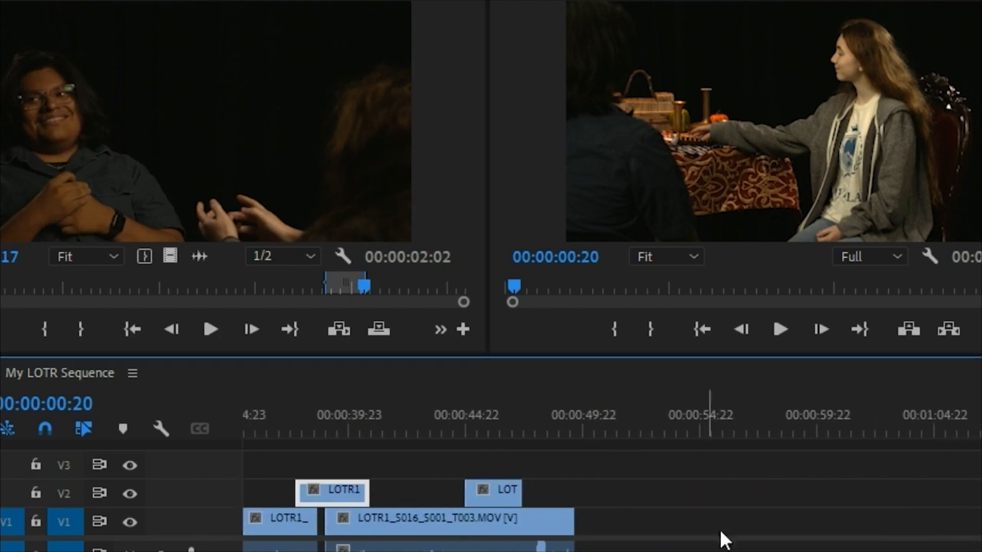
{"action": "left_click", "coordinate": [540, 420]}
{"action": "key", "text": "space"}
{"action": "key", "text": "space"}
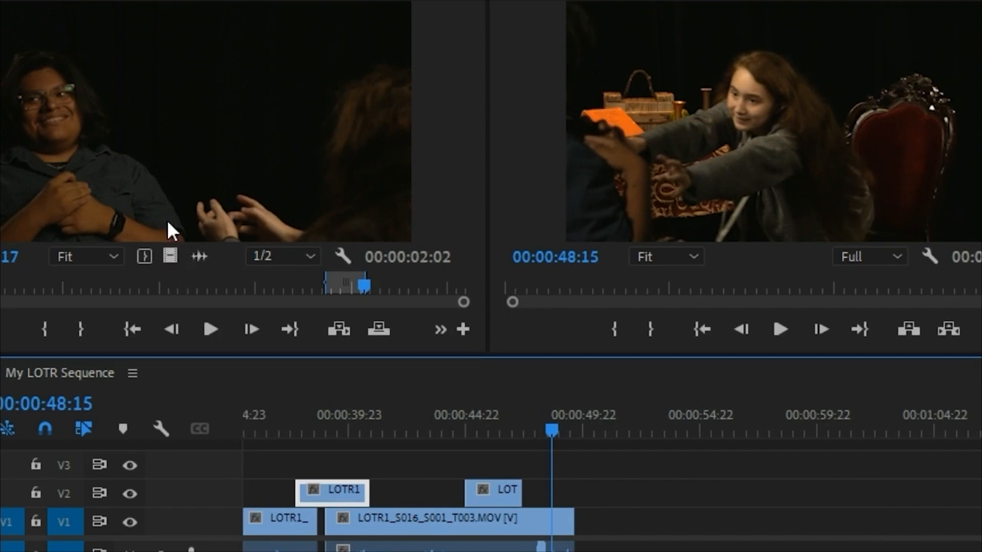
{"action": "left_click_drag", "start_coordinate": [171, 249], "coordinate": [567, 491]}
{"action": "left_click_drag", "start_coordinate": [557, 434], "coordinate": [545, 422]}
{"action": "key", "text": "space"}
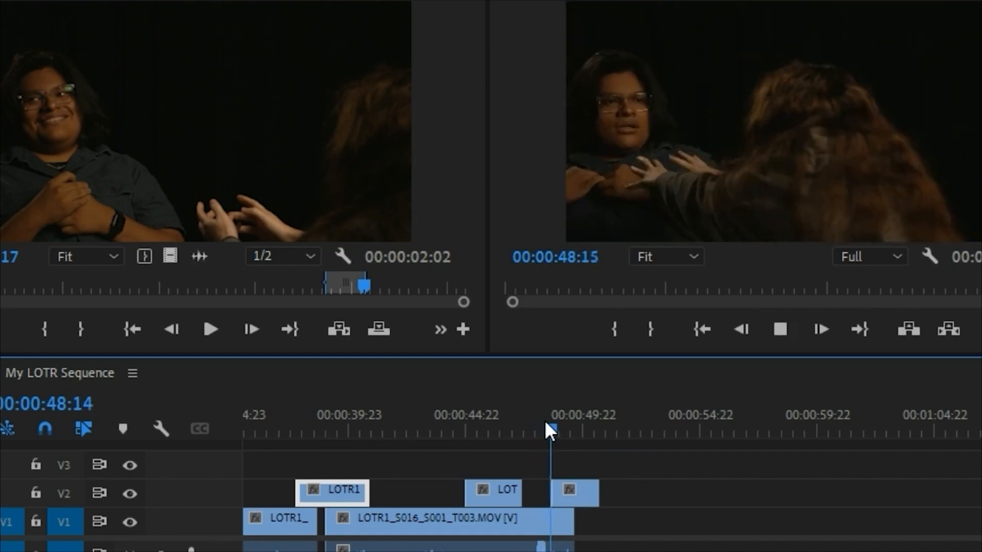
Step: Zoom in on the timeline and shift the V2 LOTR1_S001_S015_T003 clip earlier so it starts at 00:00:48:14
{"action": "key", "text": "minus"}
{"action": "key", "text": "minus"}
{"action": "key", "text": "minus"}
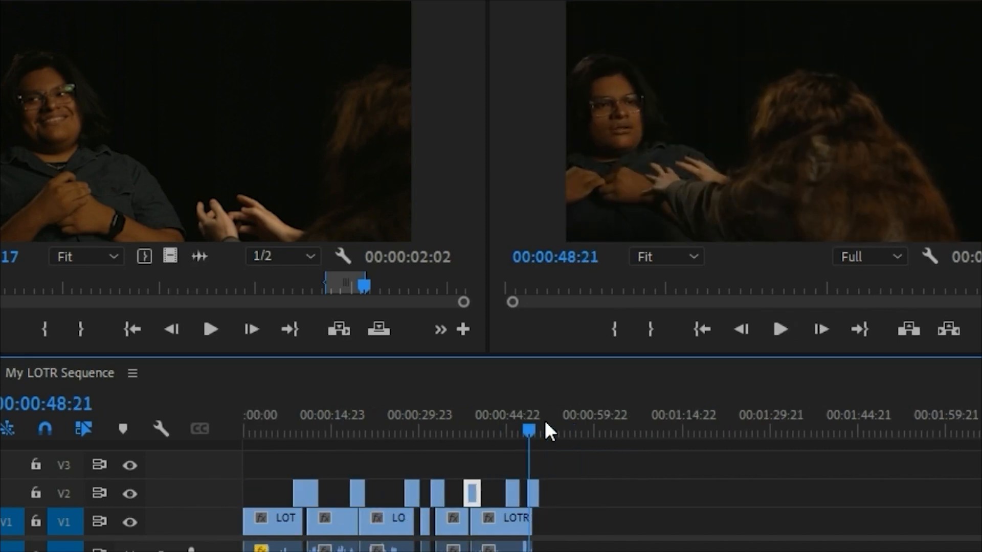
{"action": "key", "text": "equal"}
{"action": "key", "text": "equal"}
{"action": "key", "text": "equal"}
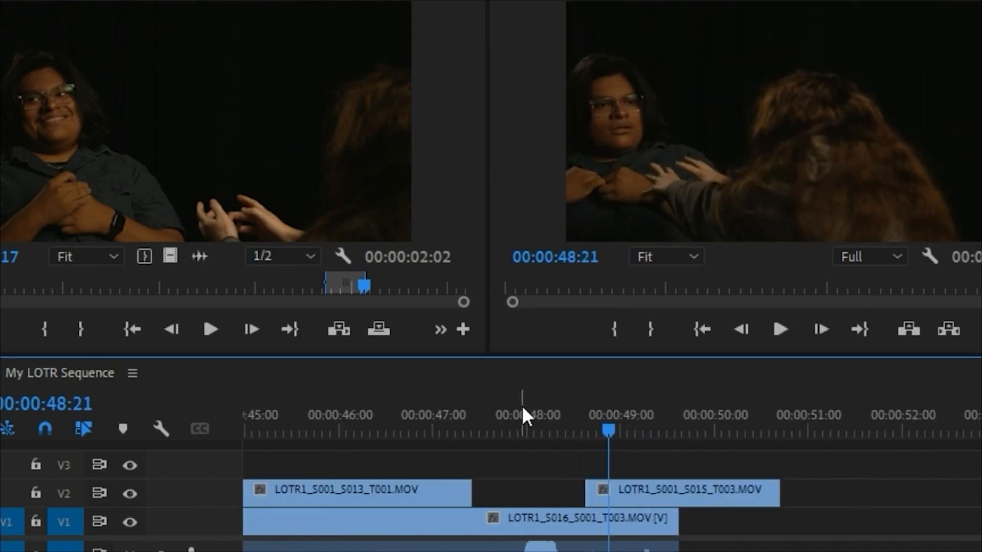
{"action": "left_click", "coordinate": [520, 409]}
{"action": "key", "text": "space"}
{"action": "key", "text": "space"}
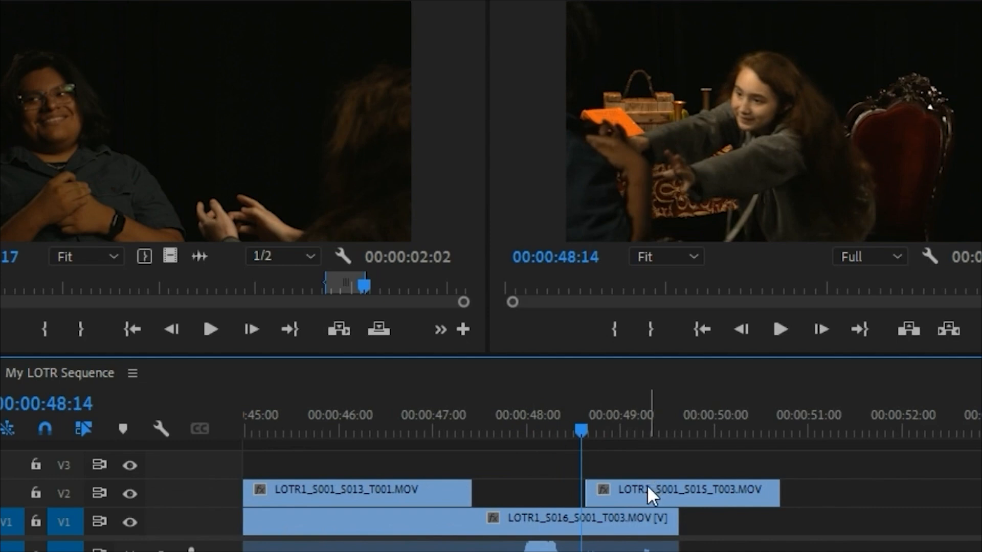
{"action": "left_click_drag", "start_coordinate": [646, 488], "coordinate": [638, 489]}
{"action": "left_click", "coordinate": [543, 409]}
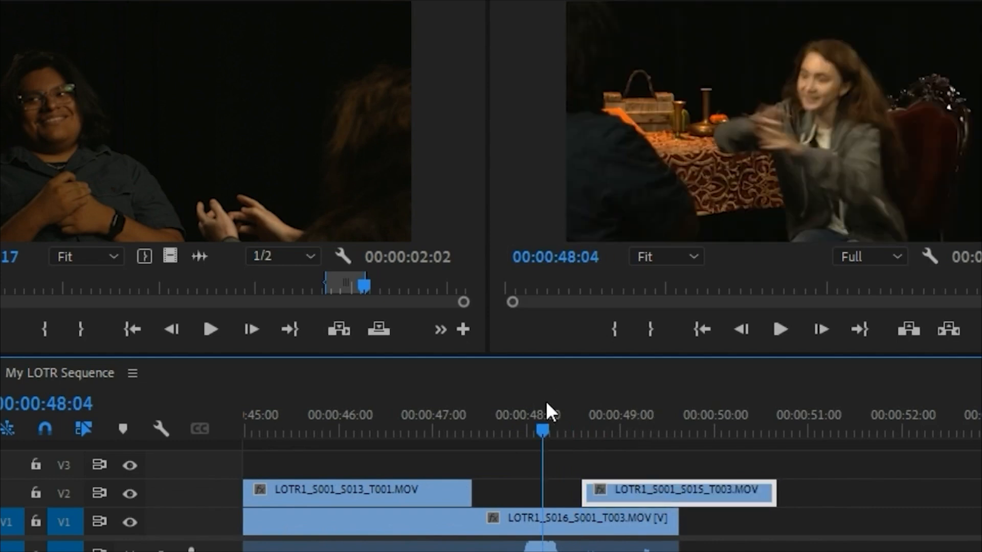
Step: Play the shifted V2 Frodo clip and trim its end to 00:00:50:09
{"action": "key", "text": "space"}
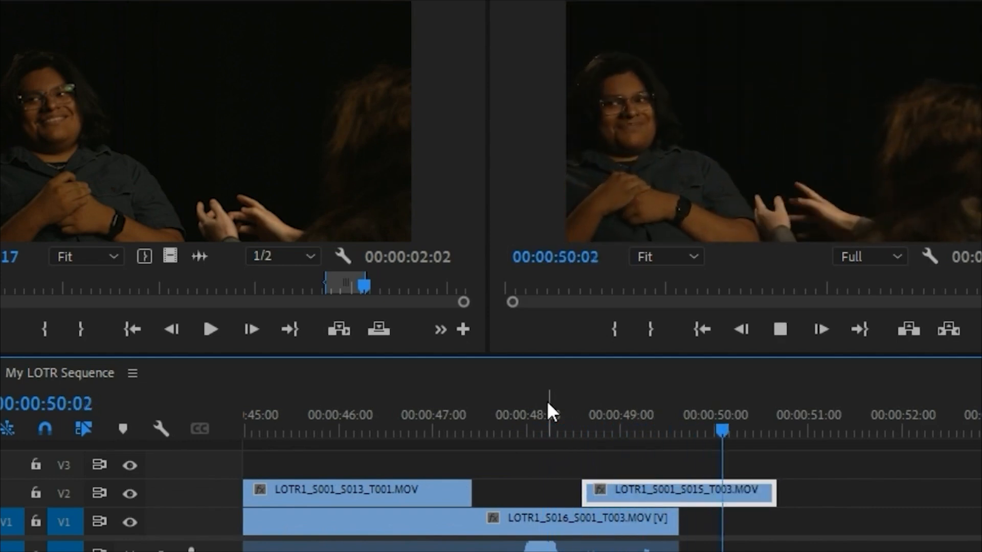
{"action": "key", "text": "space"}
{"action": "left_click_drag", "start_coordinate": [767, 488], "coordinate": [749, 489]}
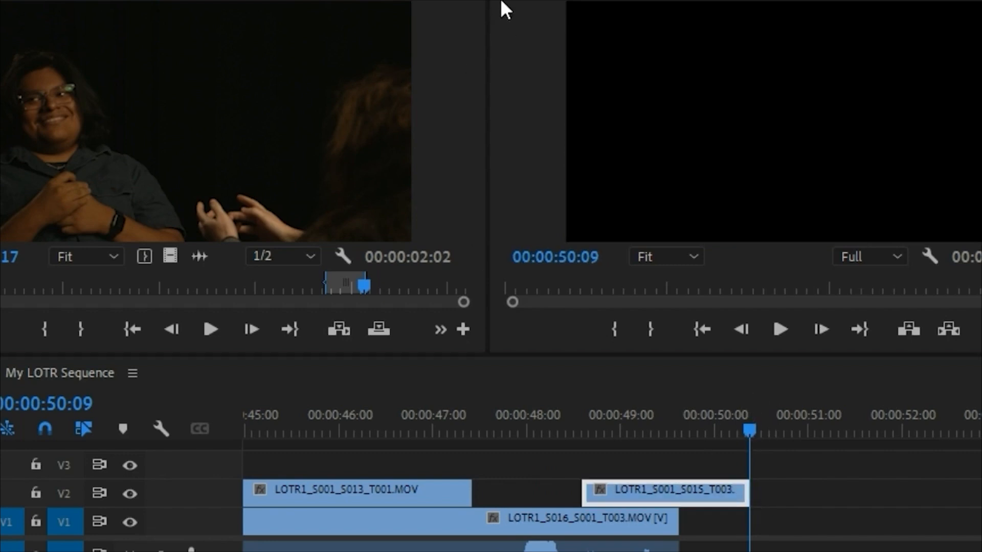
Step: Browse the Bilbo and Frodo bins for further takes to use
{"action": "key", "text": "shift+1"}
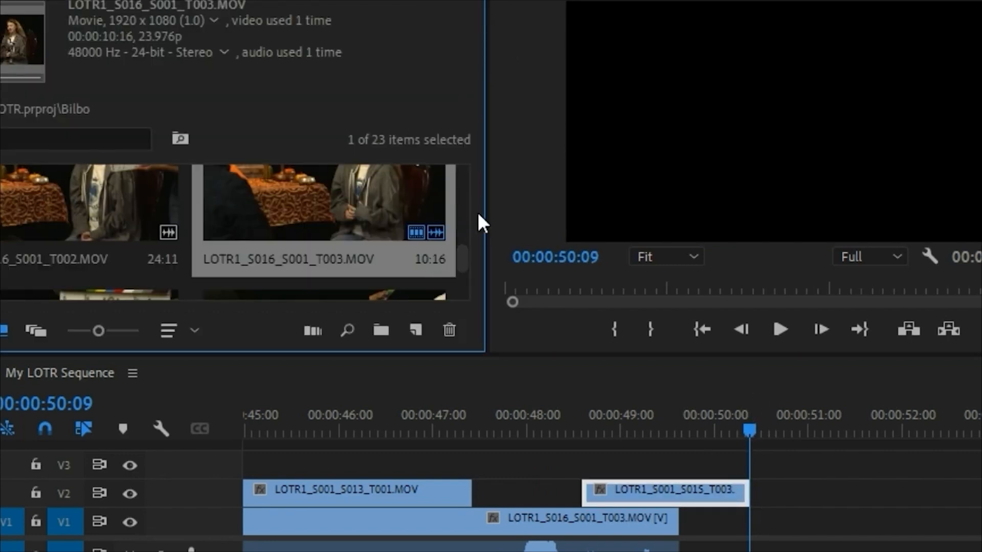
{"action": "left_click_drag", "start_coordinate": [465, 258], "coordinate": [466, 287]}
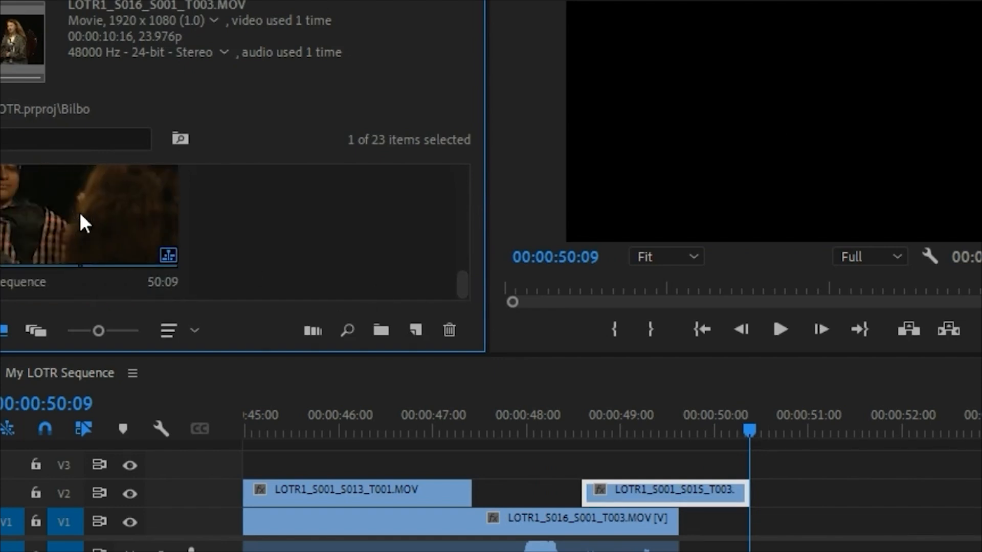
{"action": "left_click_drag", "start_coordinate": [462, 283], "coordinate": [504, 87]}
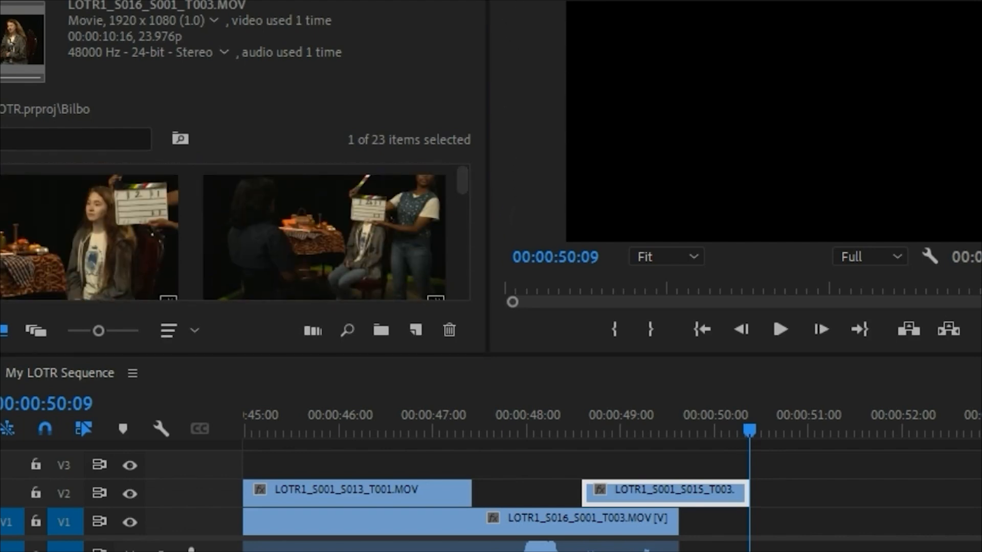
{"action": "left_click", "coordinate": [517, 19]}
{"action": "left_click_drag", "start_coordinate": [457, 251], "coordinate": [486, 160]}
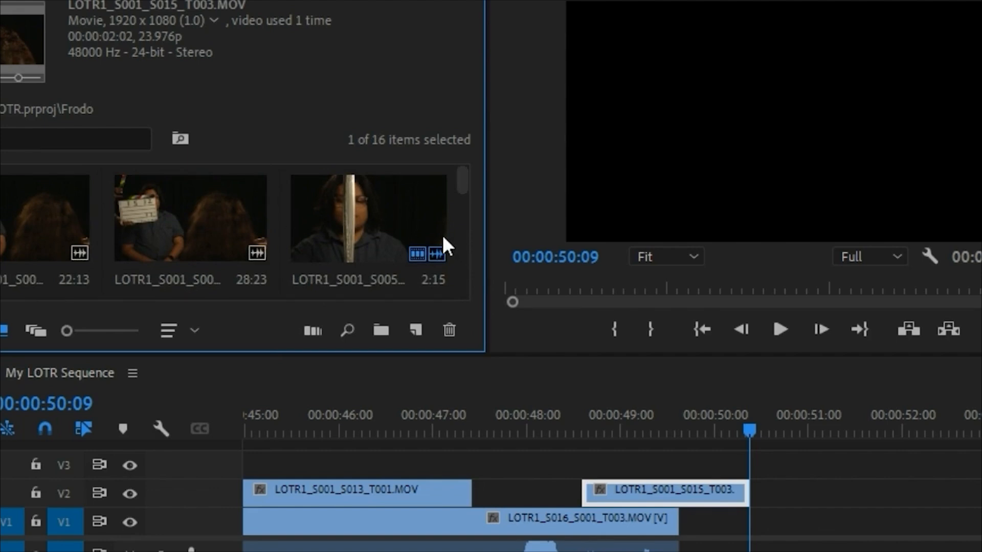
Step: Fit the whole sequence in the timeline and give the bin and monitor panels more height
{"action": "key", "text": "backslash"}
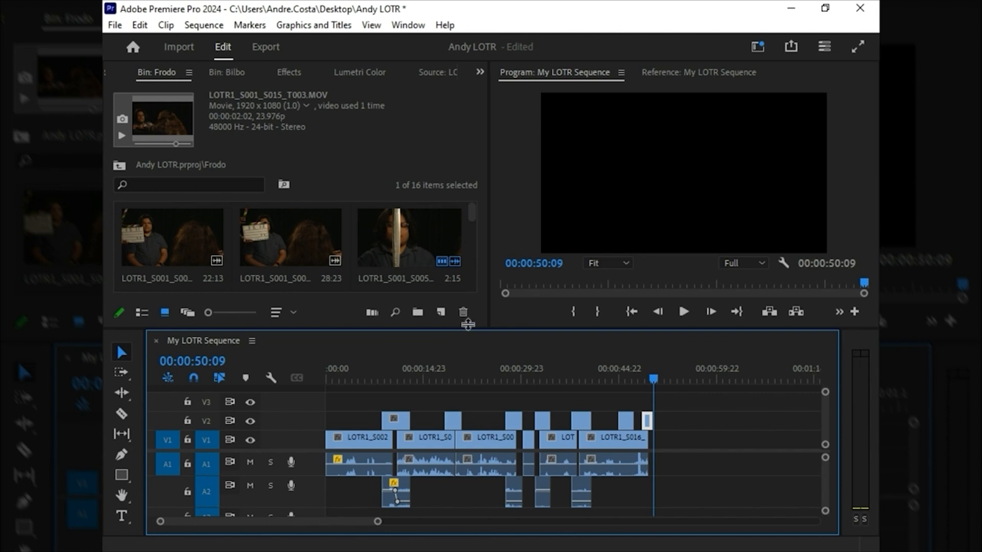
{"action": "left_click_drag", "start_coordinate": [466, 332], "coordinate": [467, 285]}
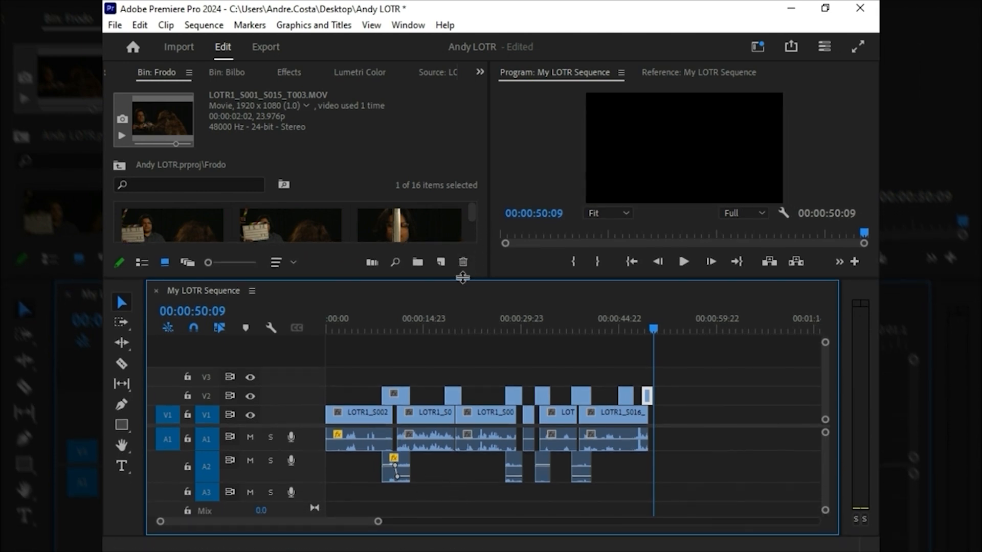
{"action": "left_click_drag", "start_coordinate": [461, 280], "coordinate": [463, 405]}
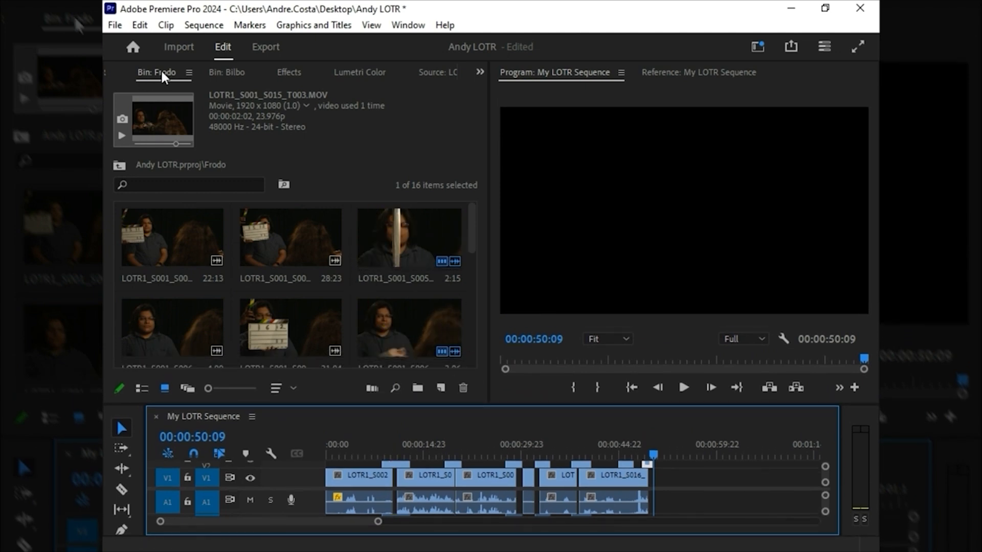
Step: Show the project's root items and open the Fellowship Of The Ring Expanded Soundtrack clip in the Source monitor
{"action": "left_click", "coordinate": [479, 72]}
{"action": "left_click", "coordinate": [509, 91]}
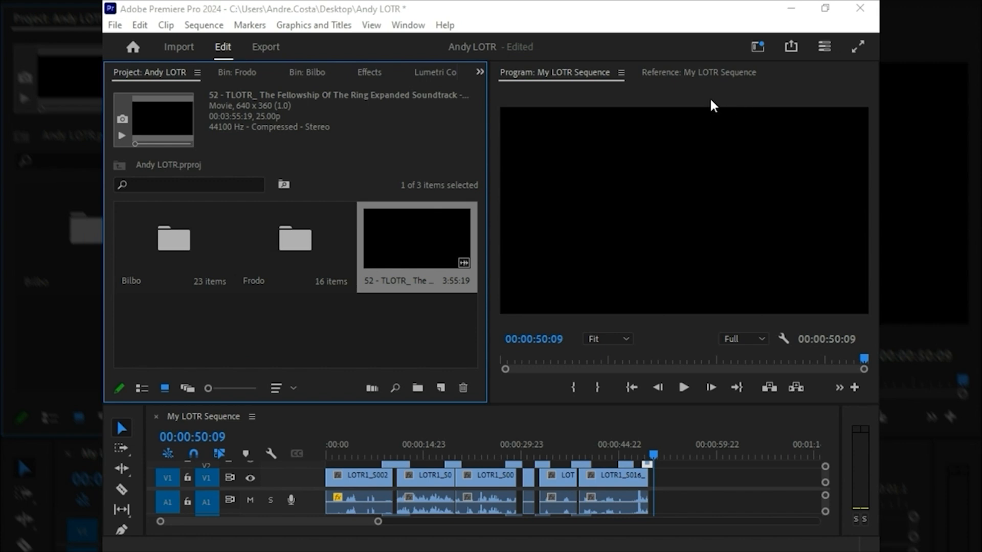
{"action": "double_click", "coordinate": [417, 247]}
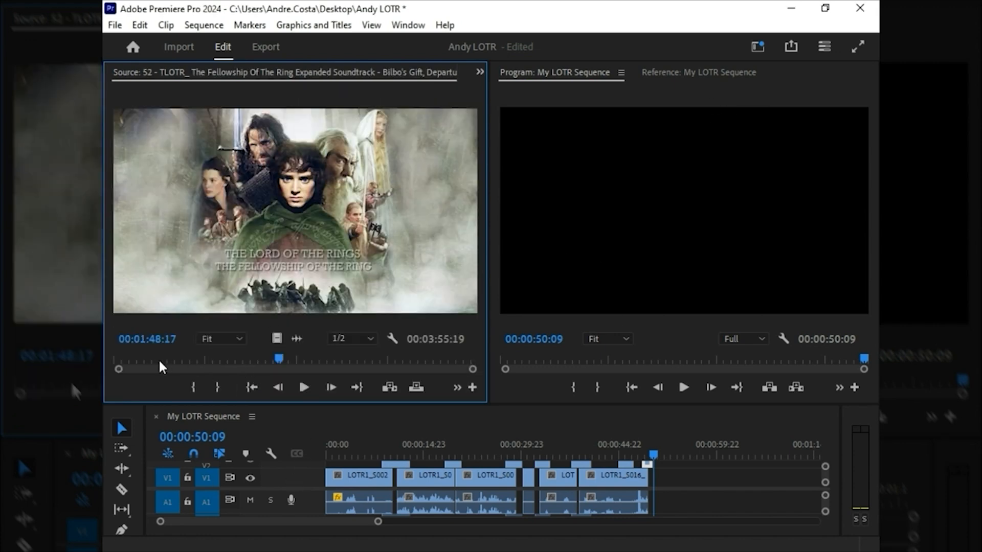
Step: Audition the soundtrack up to 00:00:49:14 and enlarge the timeline area to show more tracks
{"action": "left_click_drag", "start_coordinate": [119, 358], "coordinate": [173, 358]}
{"action": "key", "text": "space"}
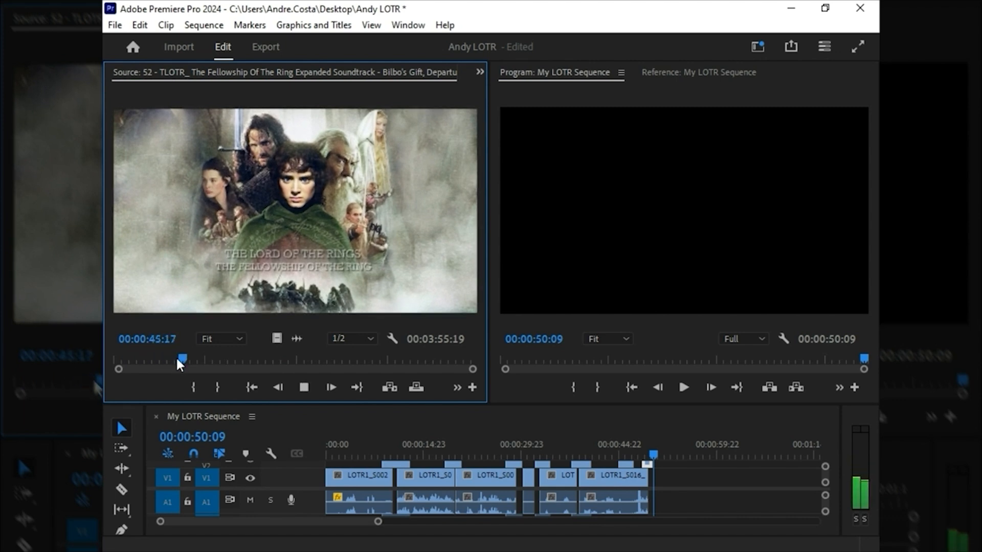
{"action": "left_click_drag", "start_coordinate": [546, 404], "coordinate": [546, 314]}
{"action": "key", "text": "space"}
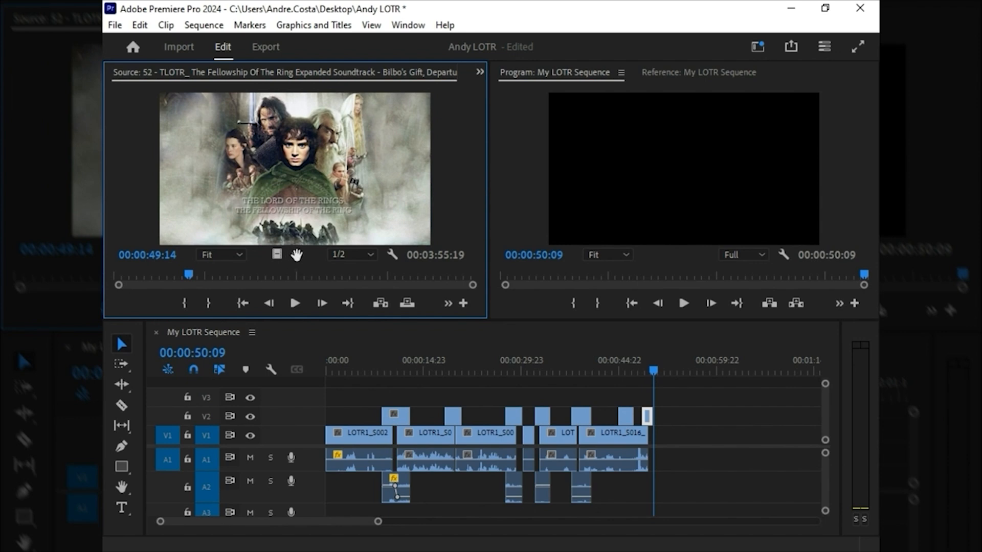
Step: Give the timeline more height and place only the soundtrack's audio on track A3, starting under the third V2 shot
{"action": "left_click_drag", "start_coordinate": [394, 320], "coordinate": [394, 254]}
{"action": "left_click_drag", "start_coordinate": [303, 203], "coordinate": [532, 486]}
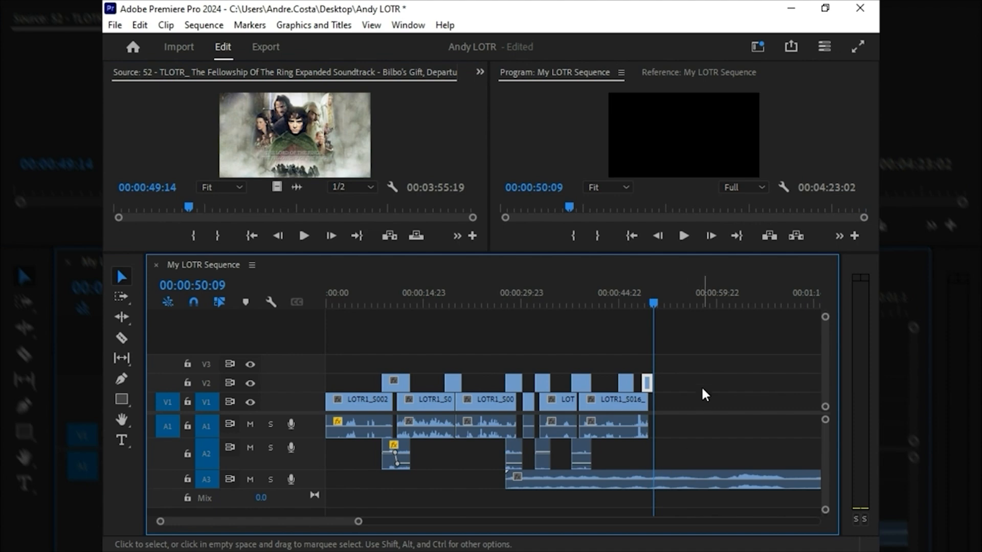
Step: Play the music past the last shot to its swell and add a marker to the soundtrack clip at 00:01:03:19
{"action": "left_click", "coordinate": [682, 297]}
{"action": "key", "text": "space"}
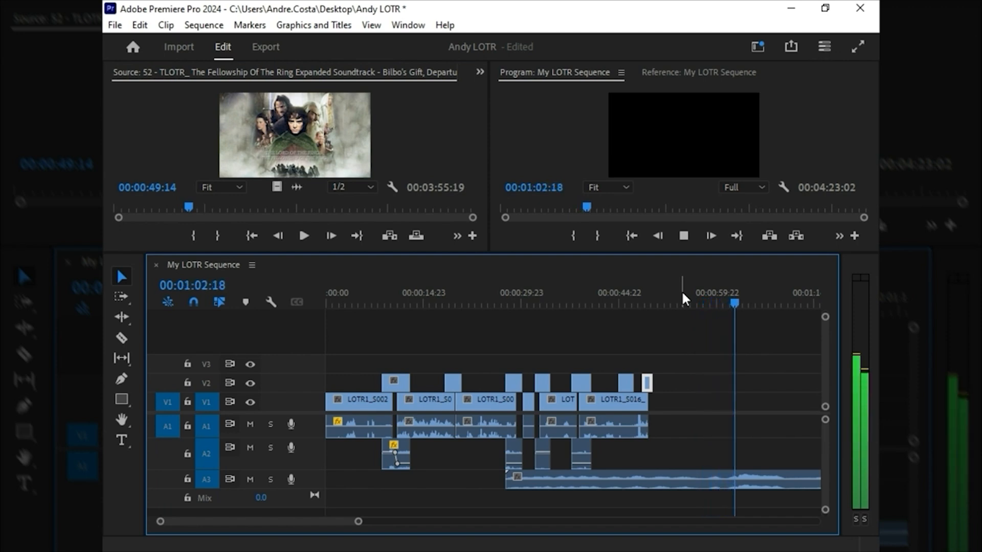
{"action": "key", "text": "space"}
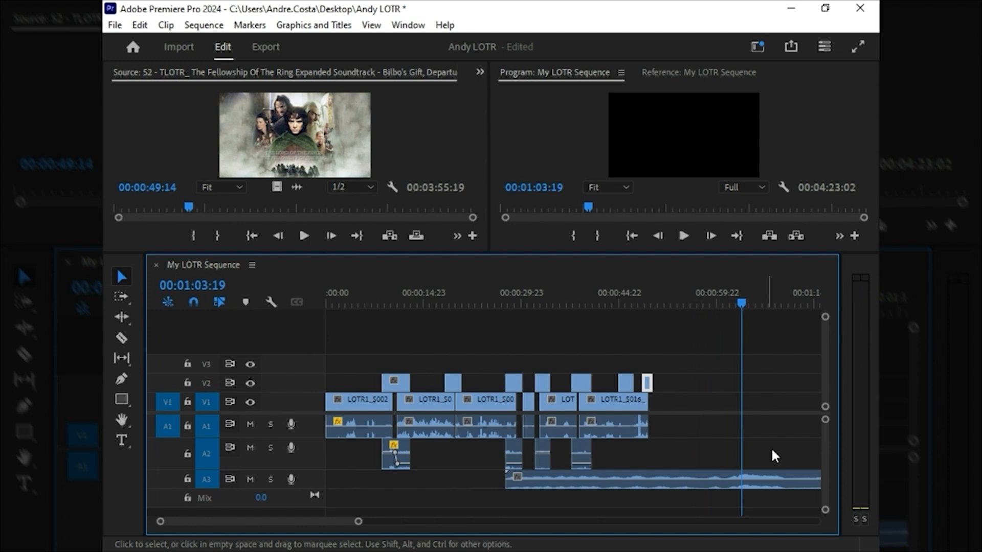
{"action": "left_click", "coordinate": [743, 477]}
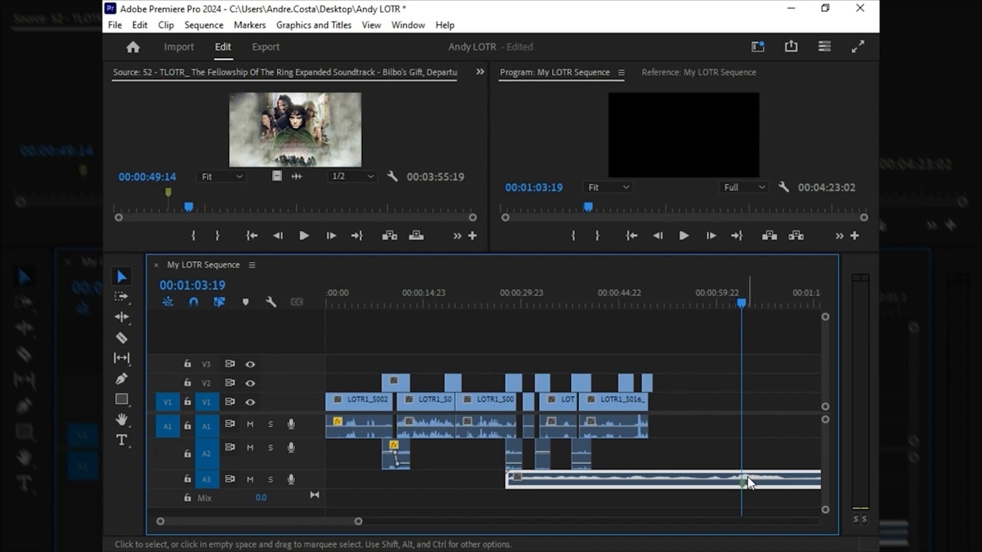
Step: Move the soundtrack clip earlier on A3 so its marker lines up with the start of the last V2 shot, and return to the sequence start
{"action": "left_click", "coordinate": [741, 483], "text": "ctrl"}
{"action": "left_click_drag", "start_coordinate": [769, 480], "coordinate": [670, 479]}
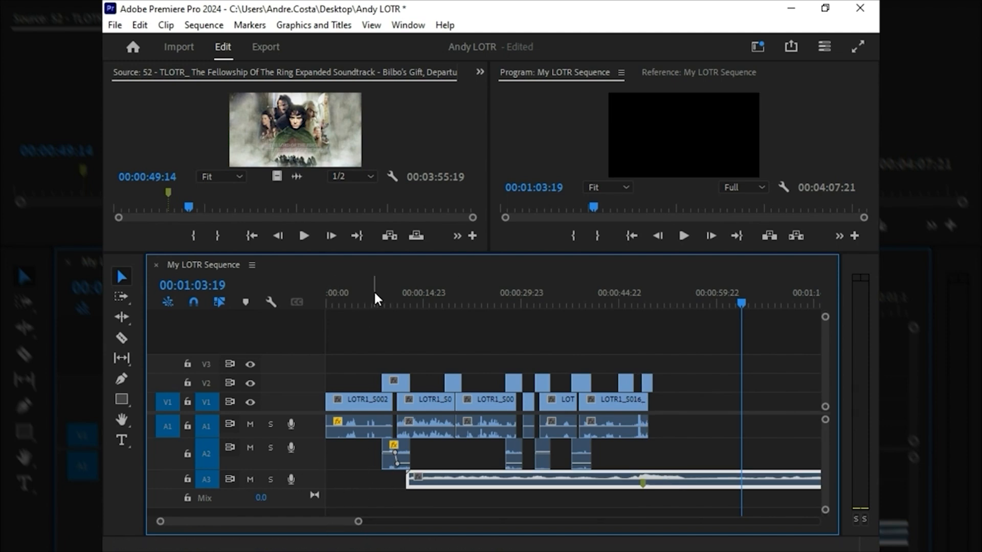
{"action": "key", "text": "Home"}
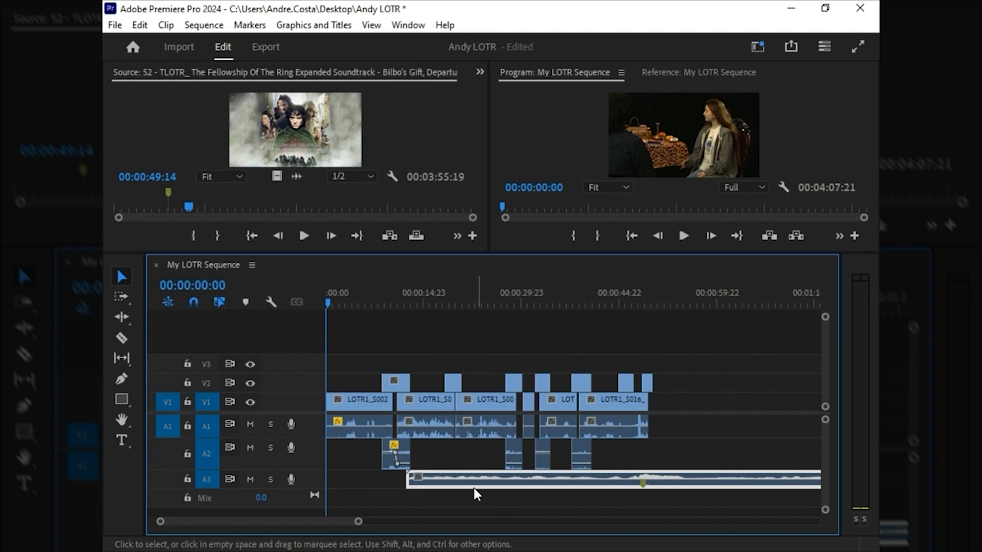
Step: Make track A3 taller and show the soundtrack clip's volume settings in Effect Controls
{"action": "left_click_drag", "start_coordinate": [320, 506], "coordinate": [321, 516]}
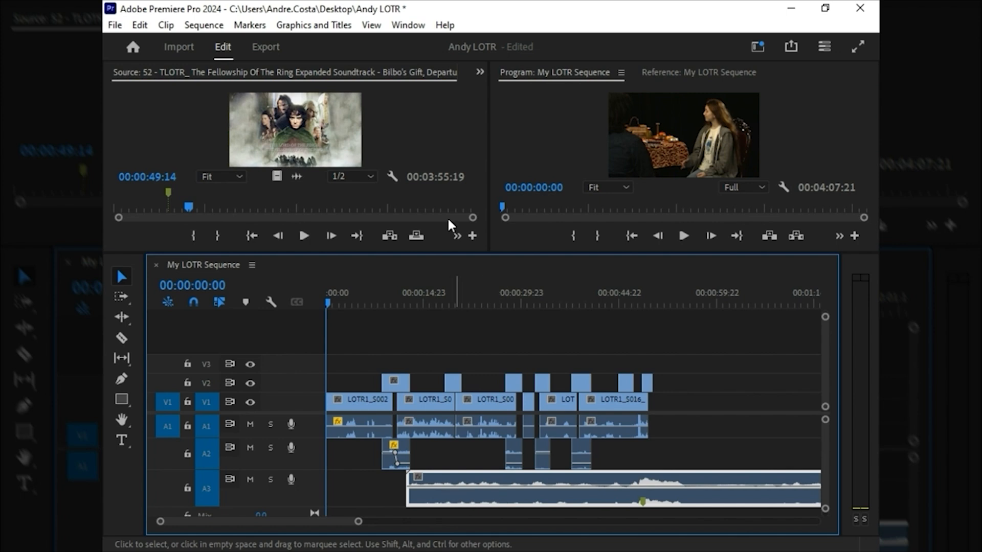
{"action": "left_click", "coordinate": [478, 71]}
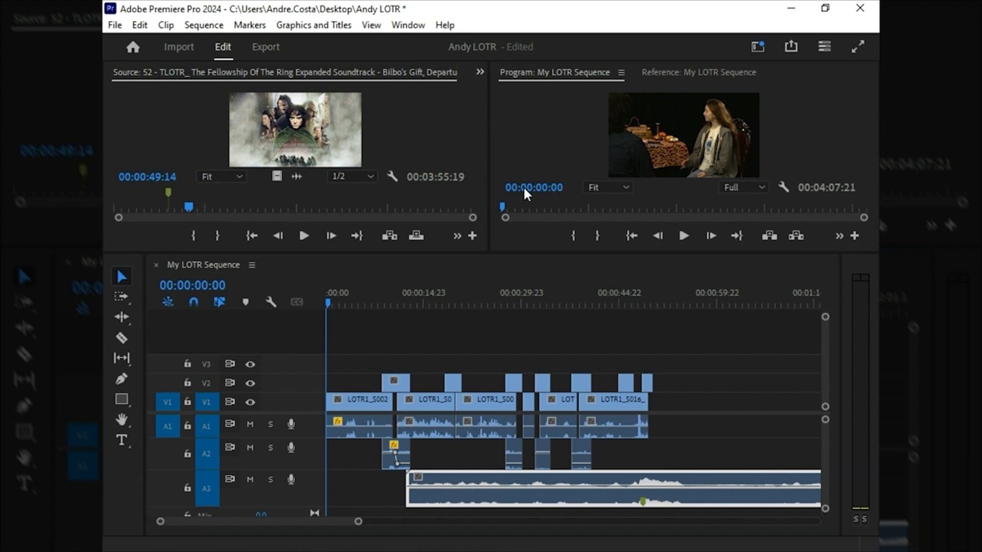
{"action": "key", "text": "shift+5"}
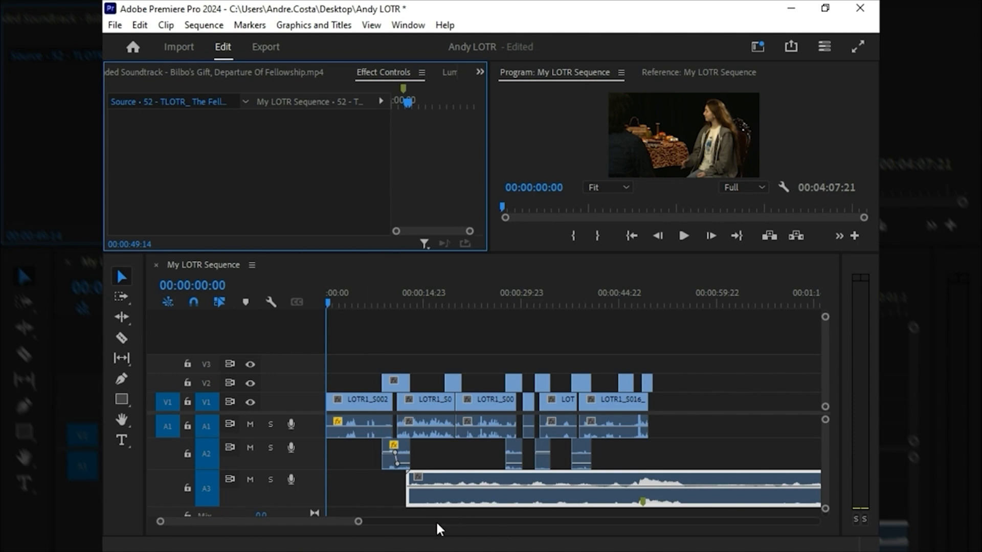
{"action": "left_click", "coordinate": [429, 492]}
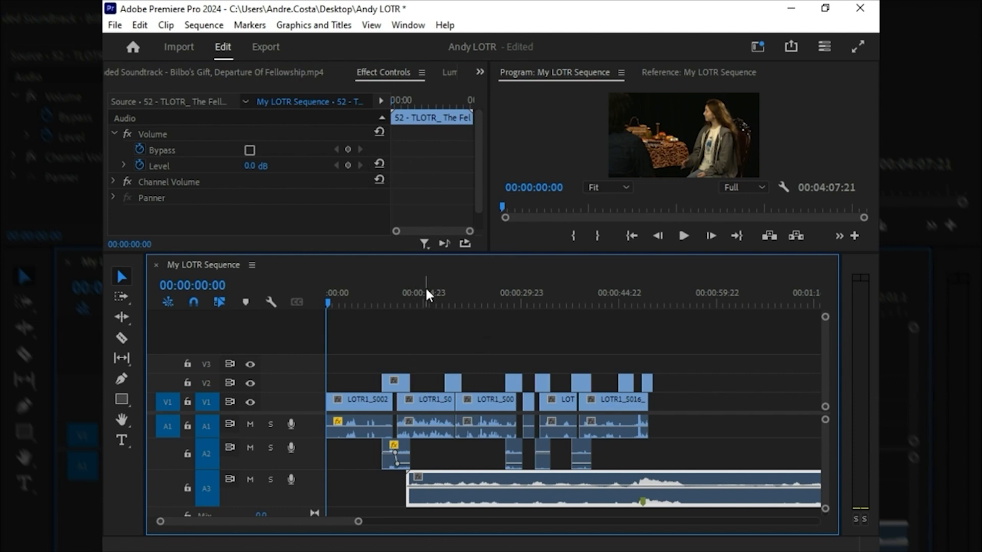
Step: Keyframe the soundtrack's volume level to rise from -13.4 dB at 00:00:32:00 to 0.0 dB at 00:00:45:02
{"action": "left_click_drag", "start_coordinate": [422, 295], "coordinate": [416, 296]}
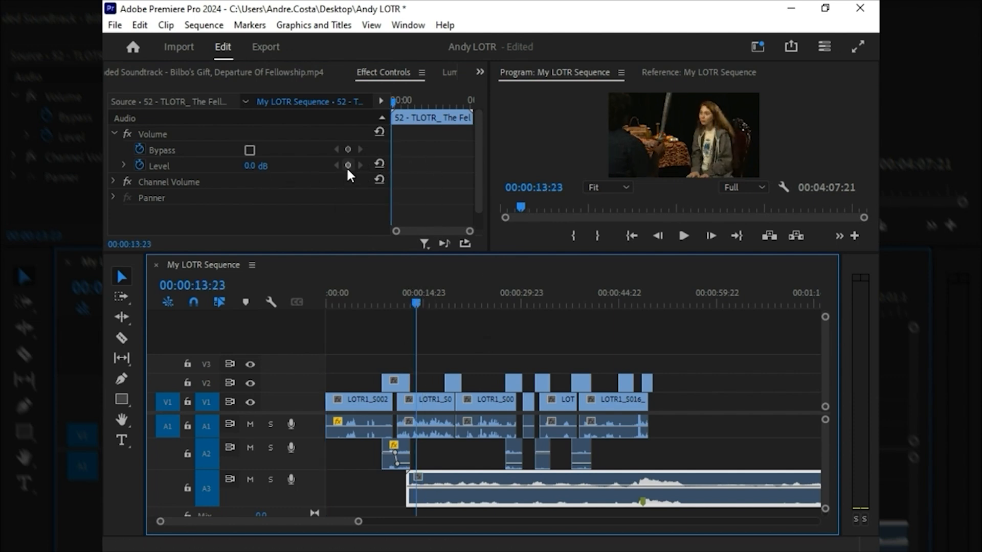
{"action": "left_click_drag", "start_coordinate": [396, 95], "coordinate": [404, 100]}
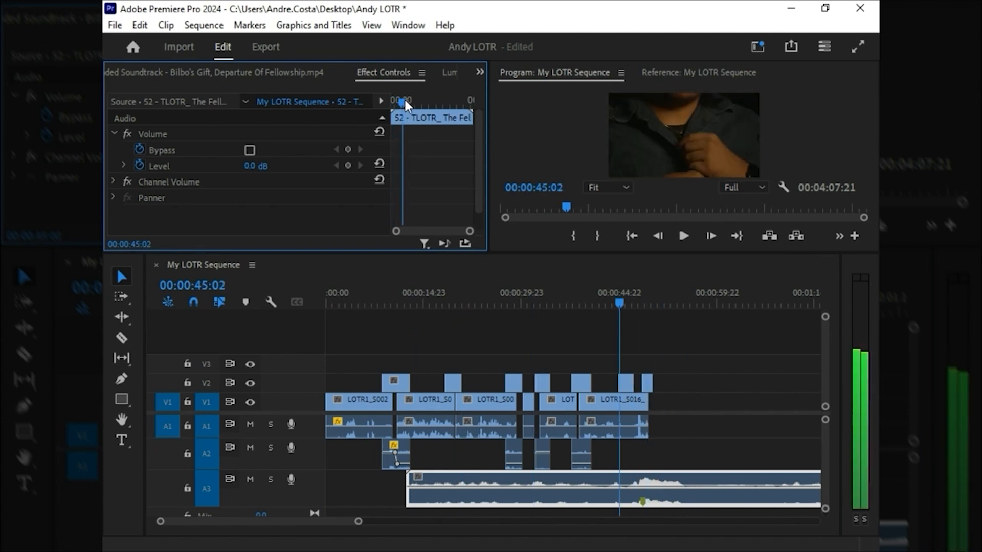
{"action": "left_click", "coordinate": [348, 165]}
{"action": "left_click_drag", "start_coordinate": [402, 103], "coordinate": [400, 106]}
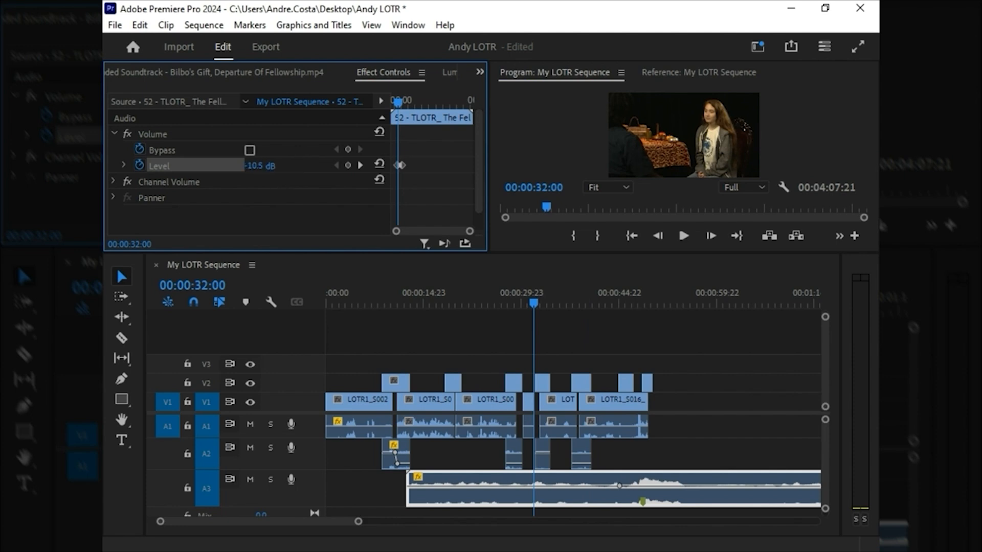
{"action": "left_click_drag", "start_coordinate": [272, 165], "coordinate": [271, 160]}
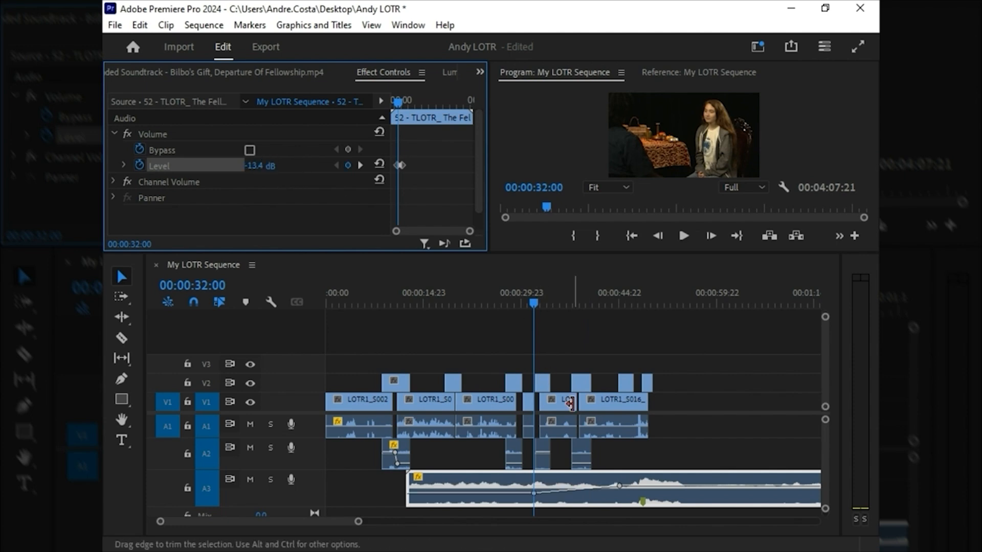
Step: Play the sequence from the start through the music after the last shot, stopping at 00:00:56:20
{"action": "left_click_drag", "start_coordinate": [393, 299], "coordinate": [290, 294]}
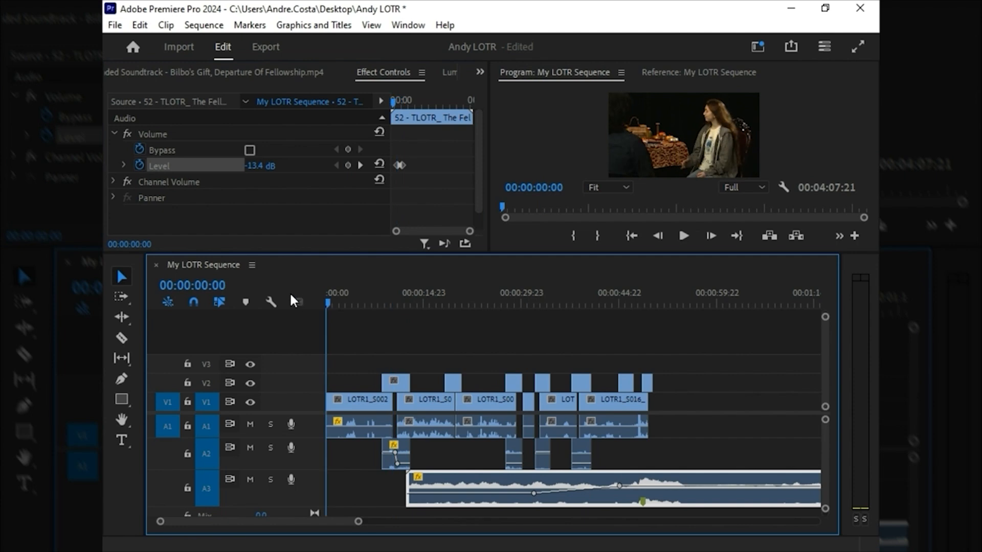
{"action": "key", "text": "space"}
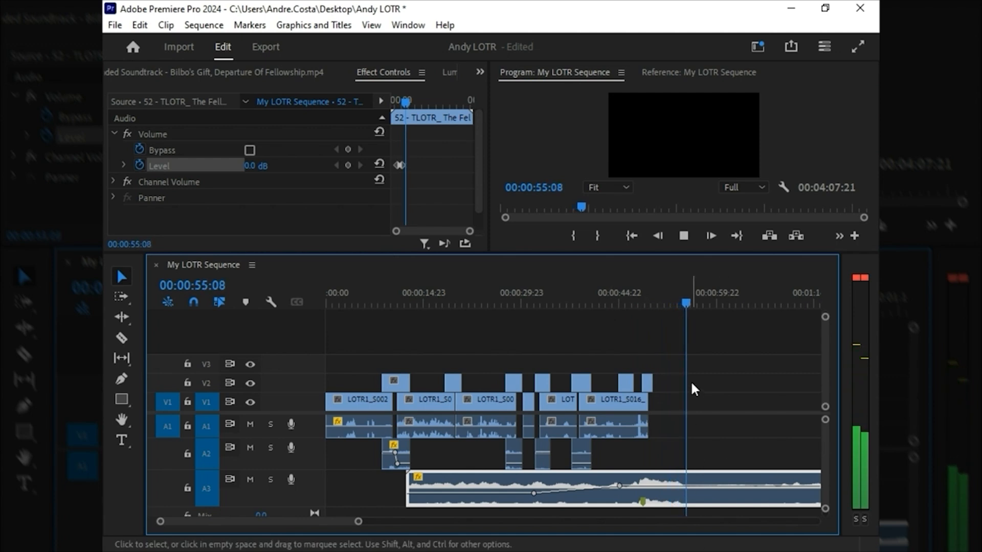
{"action": "key", "text": "space"}
Step: Split the soundtrack clip on A3 at 00:00:56:20 with the Razor tool and delete the part after the cut
{"action": "key", "text": "c"}
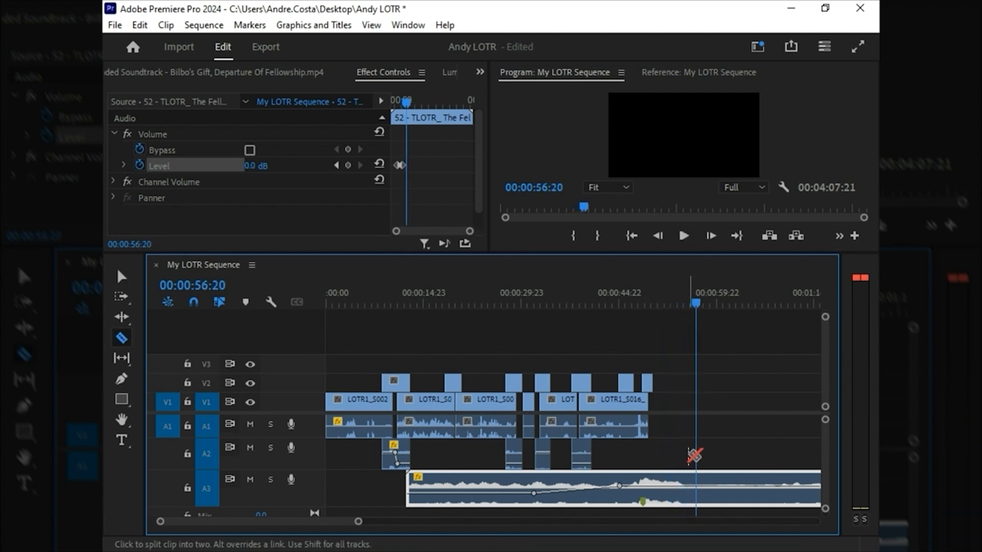
{"action": "left_click", "coordinate": [696, 477]}
{"action": "key", "text": "v"}
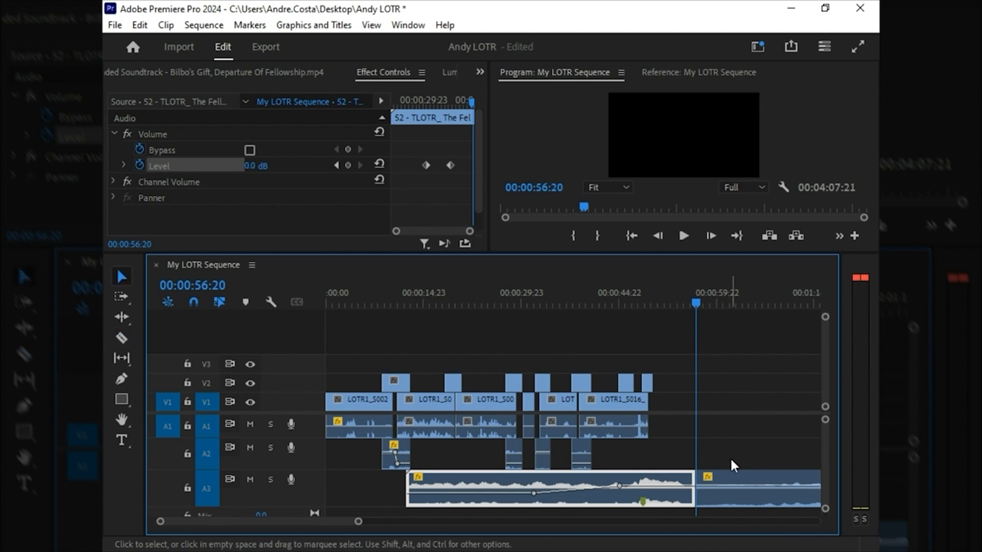
{"action": "left_click", "coordinate": [736, 483]}
{"action": "key", "text": "Delete"}
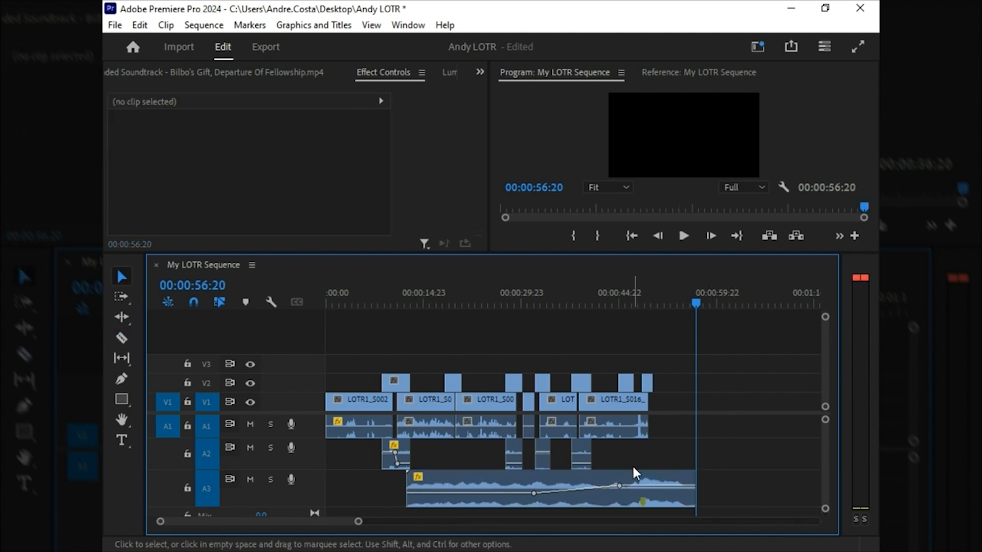
Step: Fit the whole sequence in the timeline and review it from the start in the maximized Program monitor
{"action": "key", "text": "backslash"}
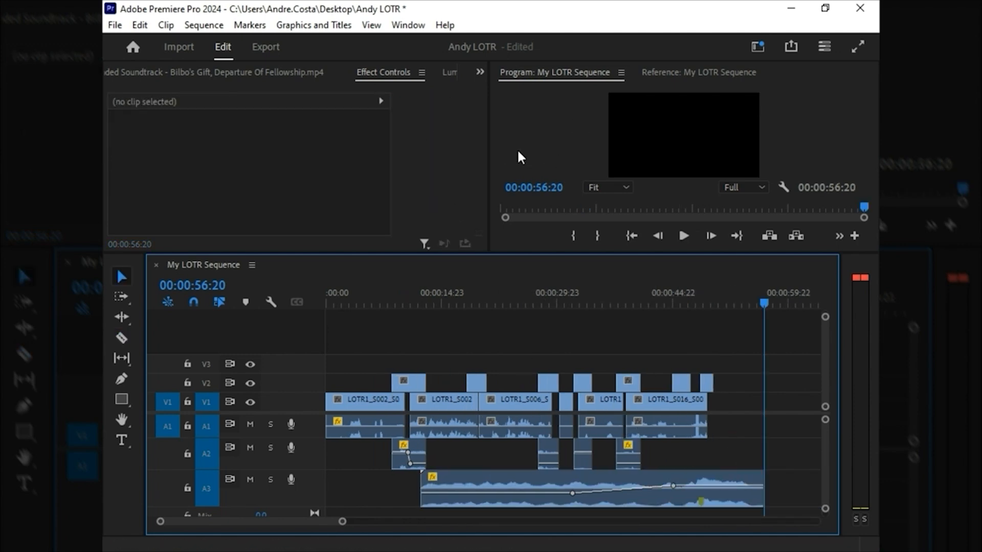
{"action": "left_click", "coordinate": [588, 141]}
{"action": "key", "text": "grave"}
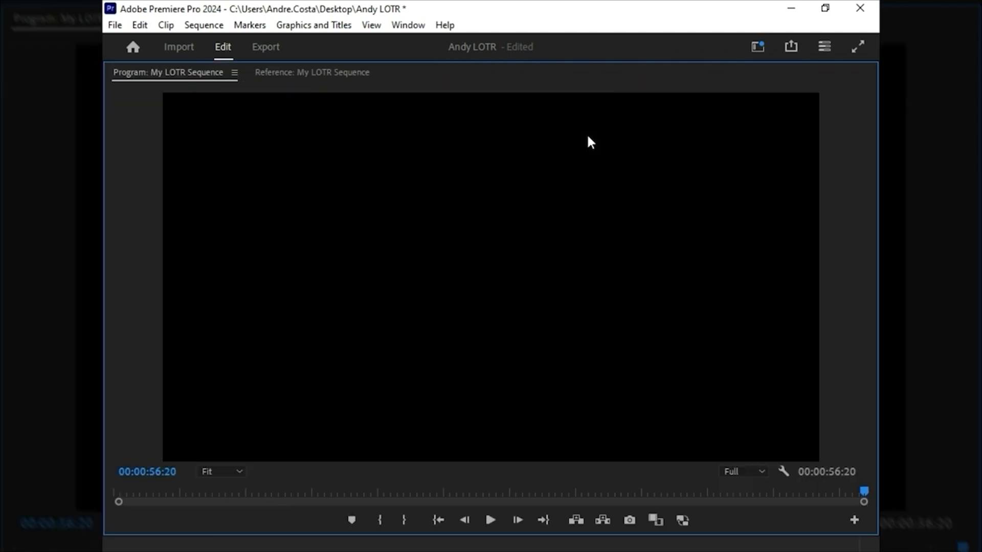
{"action": "key", "text": "Home"}
{"action": "key", "text": "grave"}
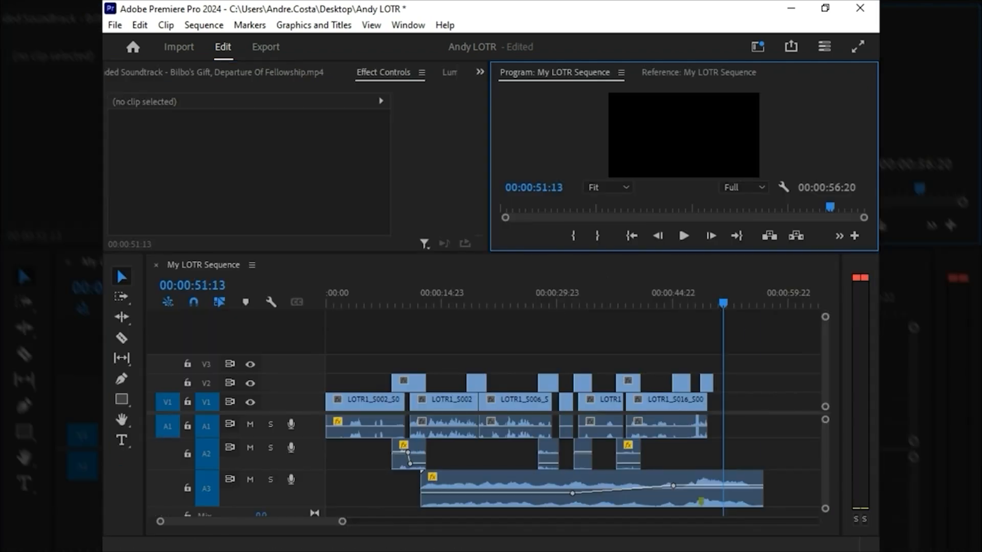